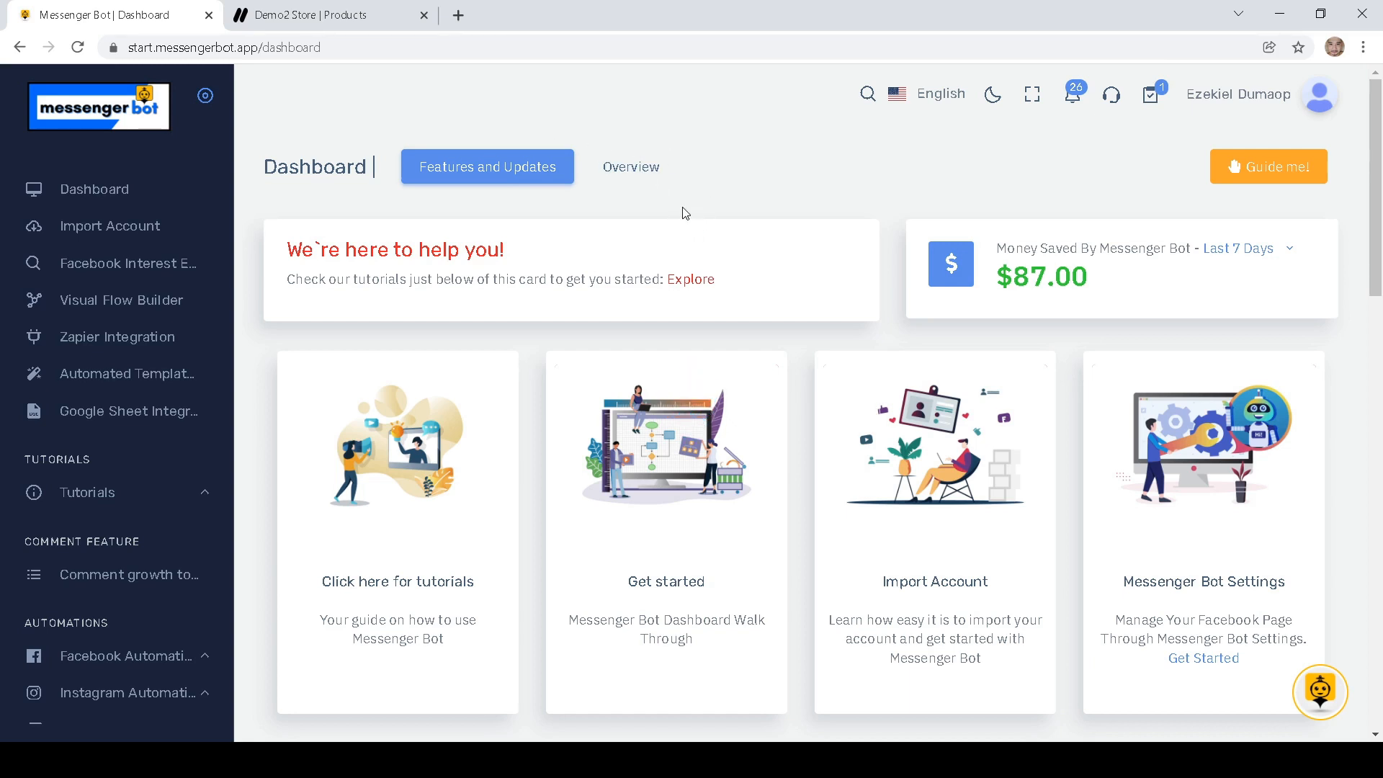
- Open the Messenger Bot tools page from the dashboard
scroll(155, 256, down, 3)
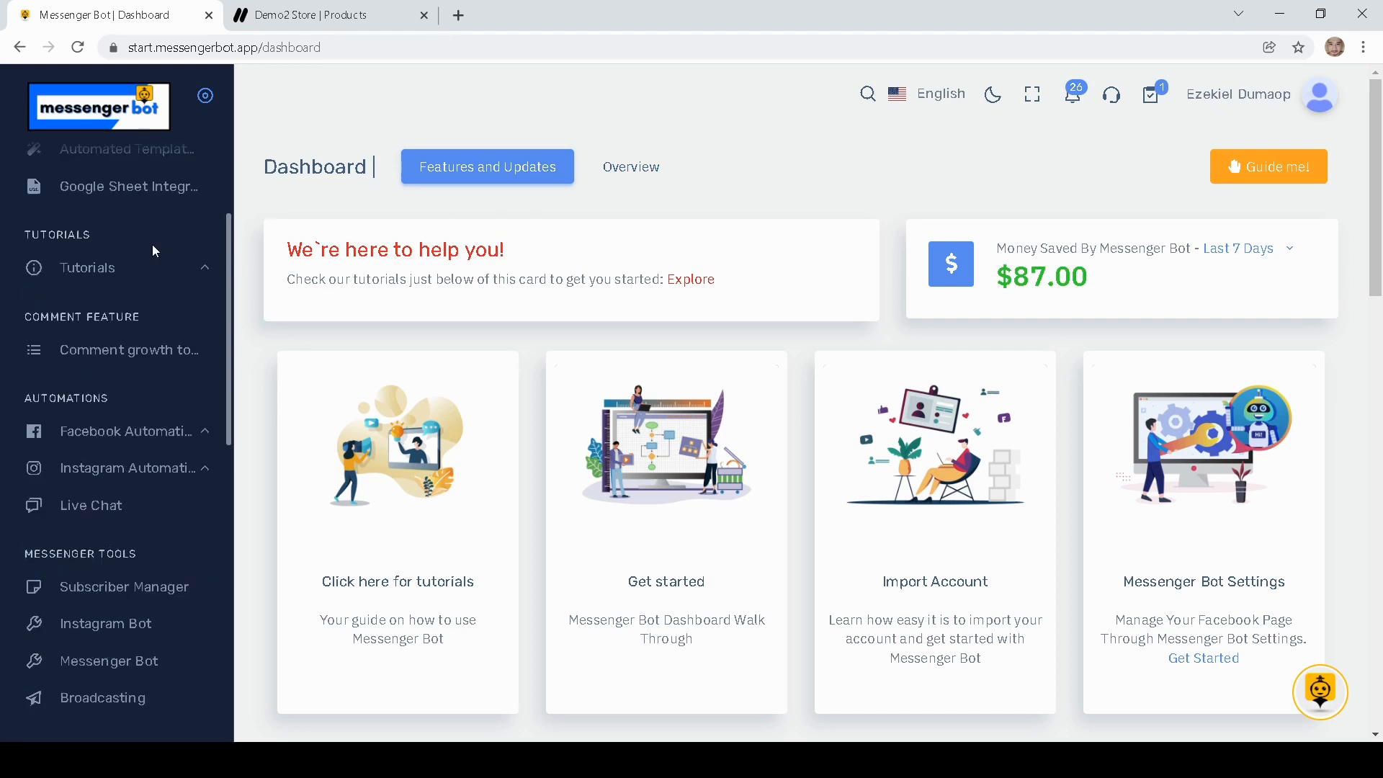
scroll(153, 251, down, 2)
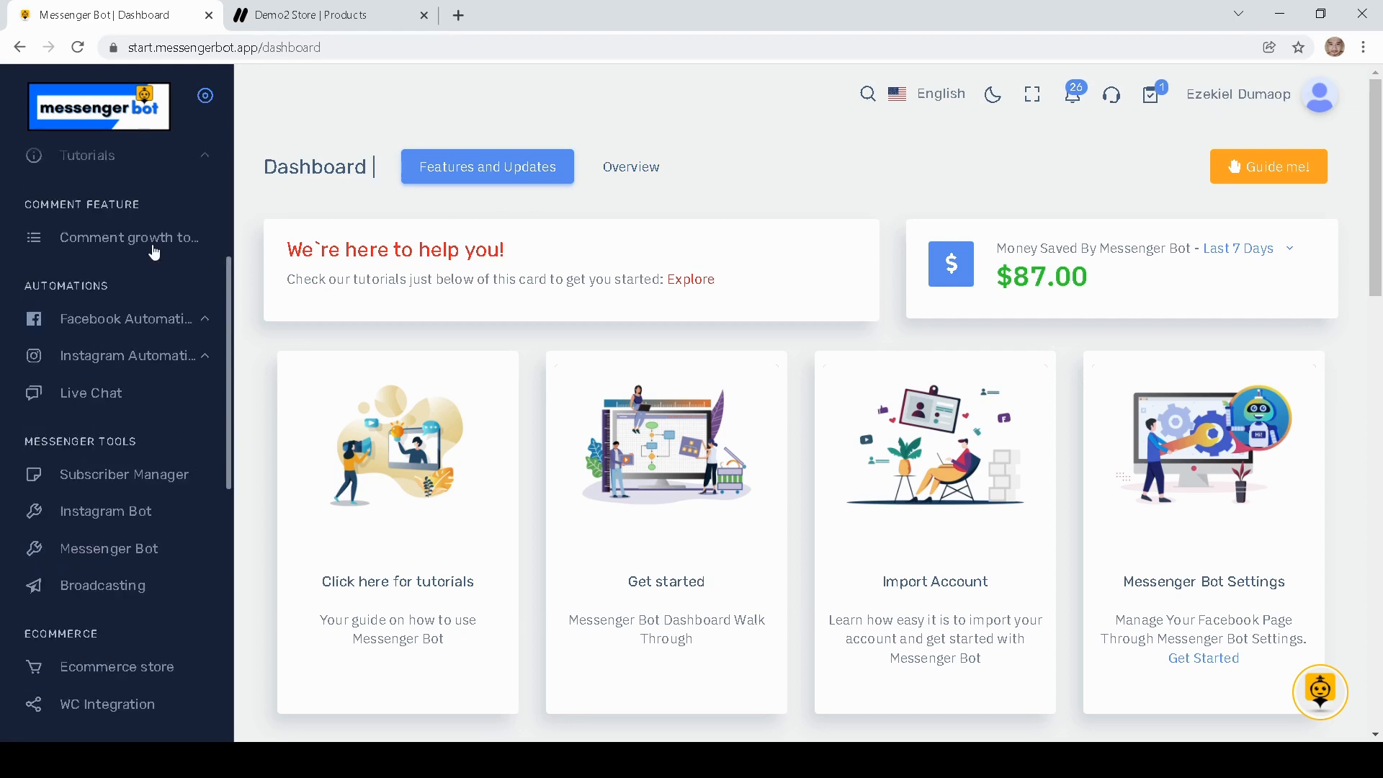
scroll(154, 251, down, 2)
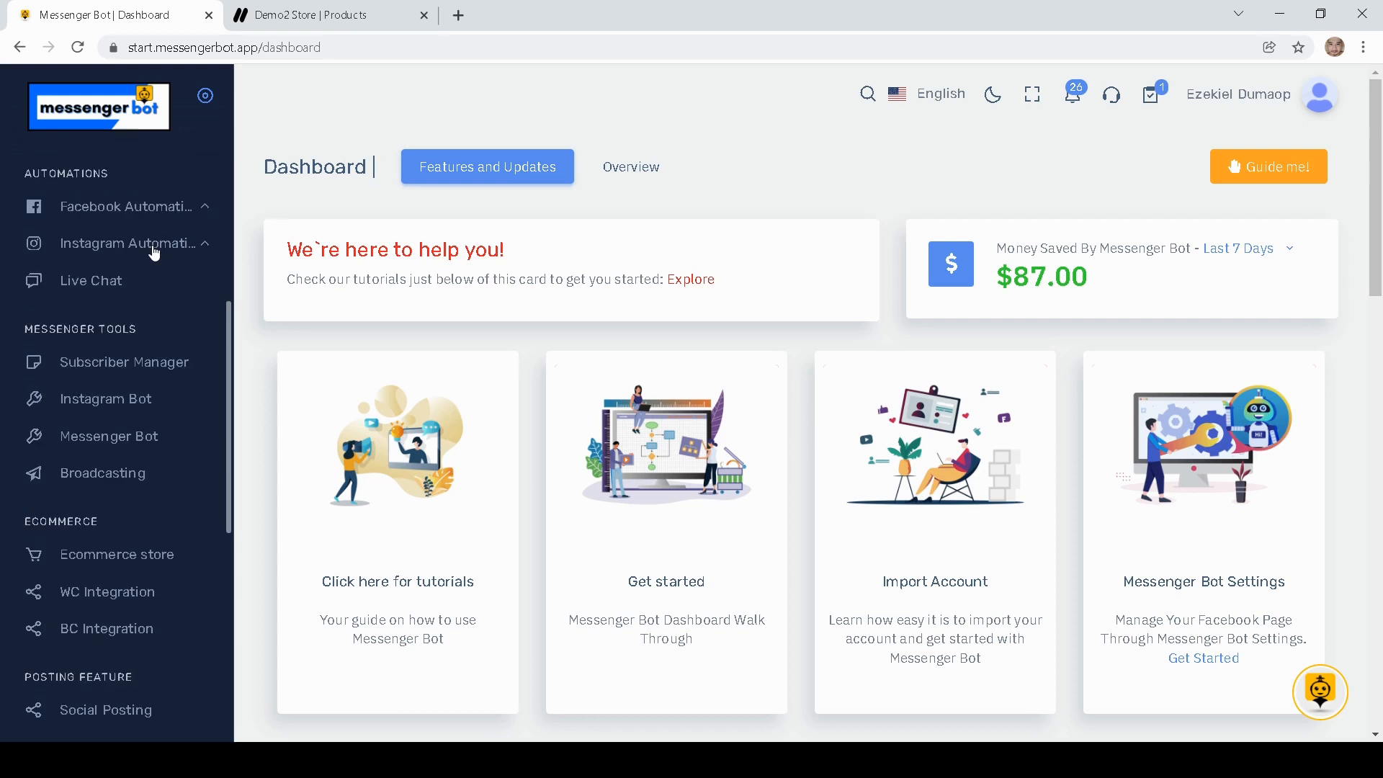
click(121, 443)
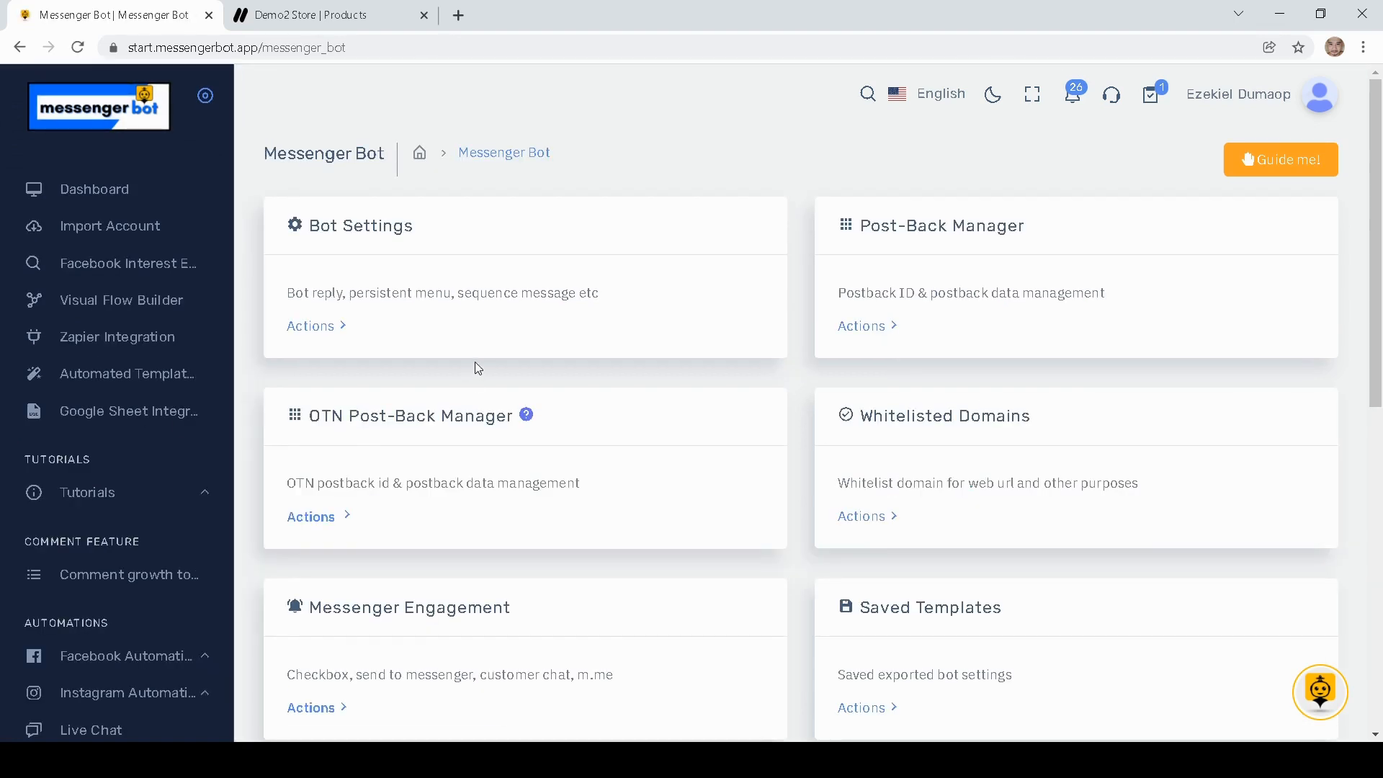
- Open the Checkbox plugin list from the Messenger Engagement tools
scroll(504, 351, down, 1)
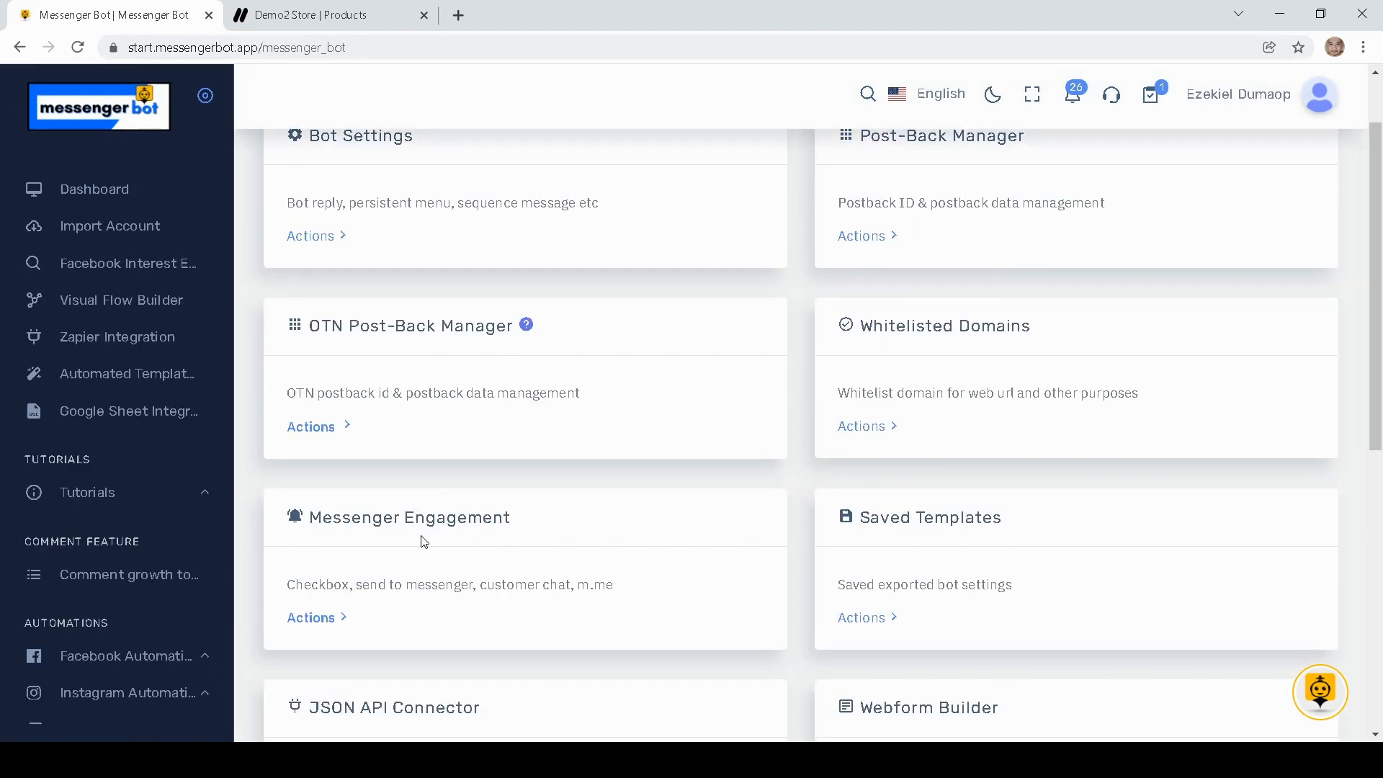
scroll(438, 545, down, 1)
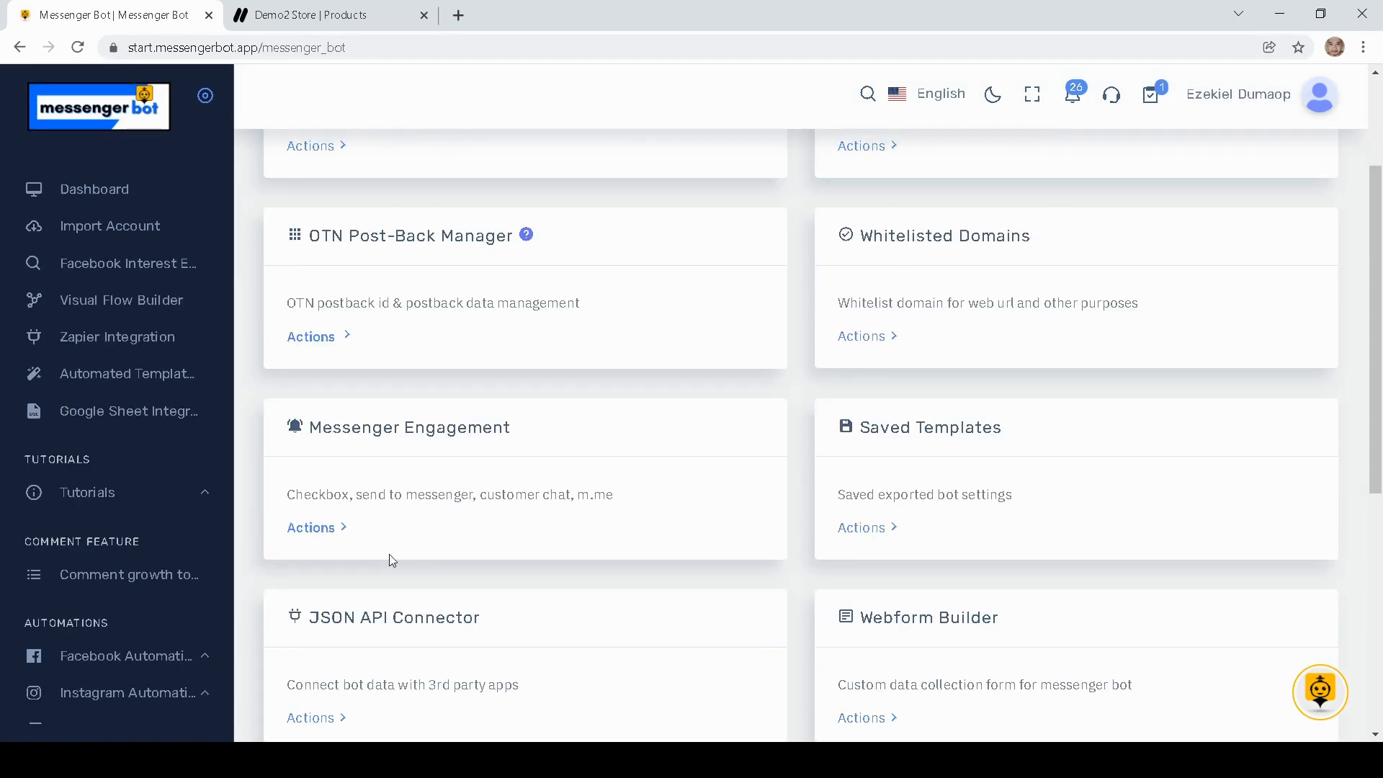
click(321, 531)
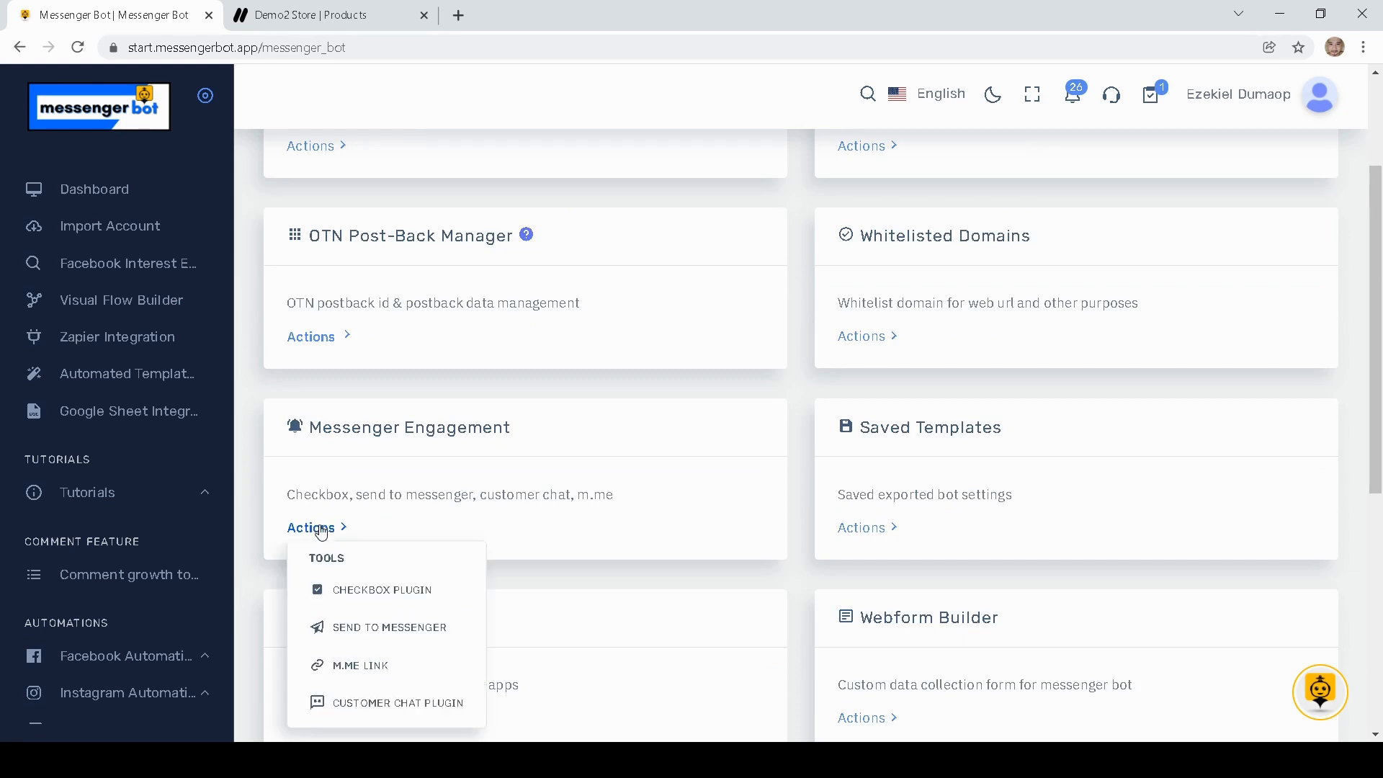
scroll(321, 531, down, 1)
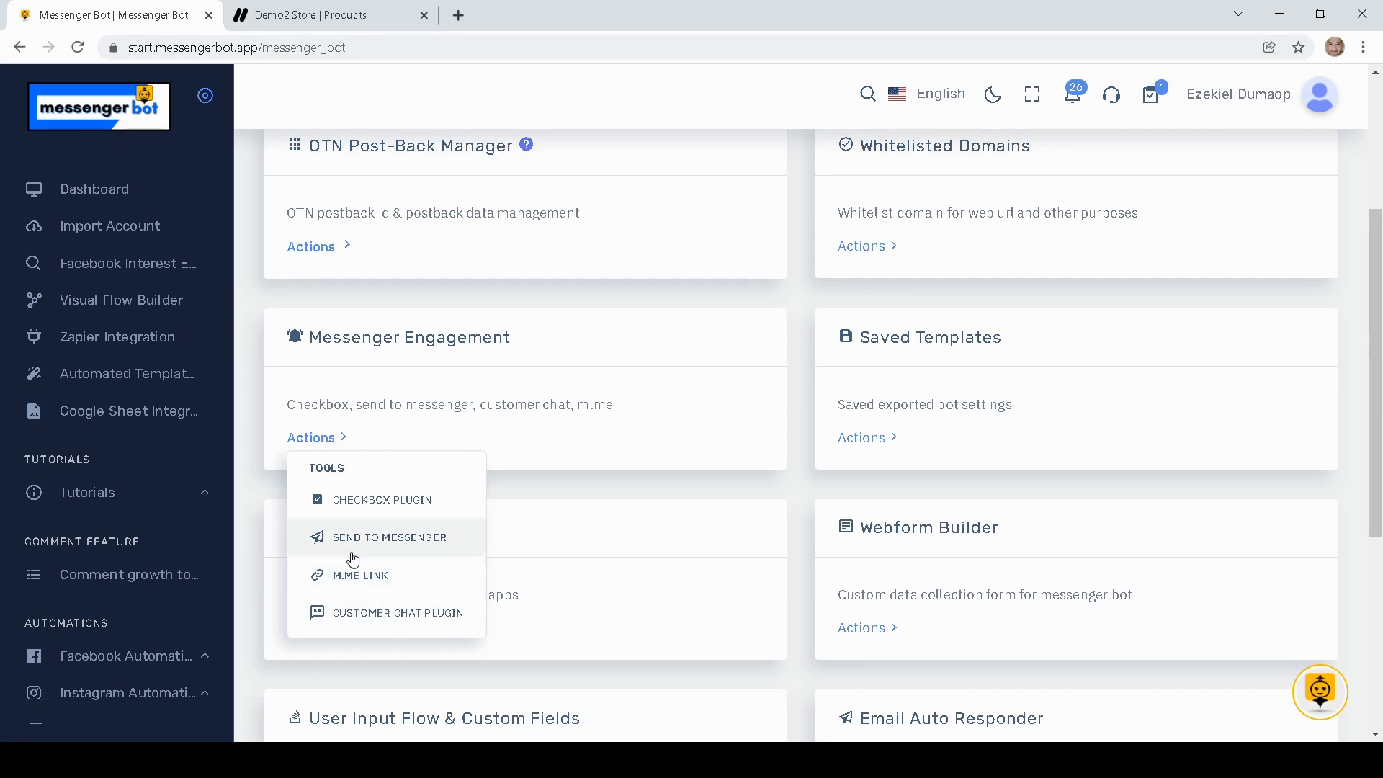
click(357, 516)
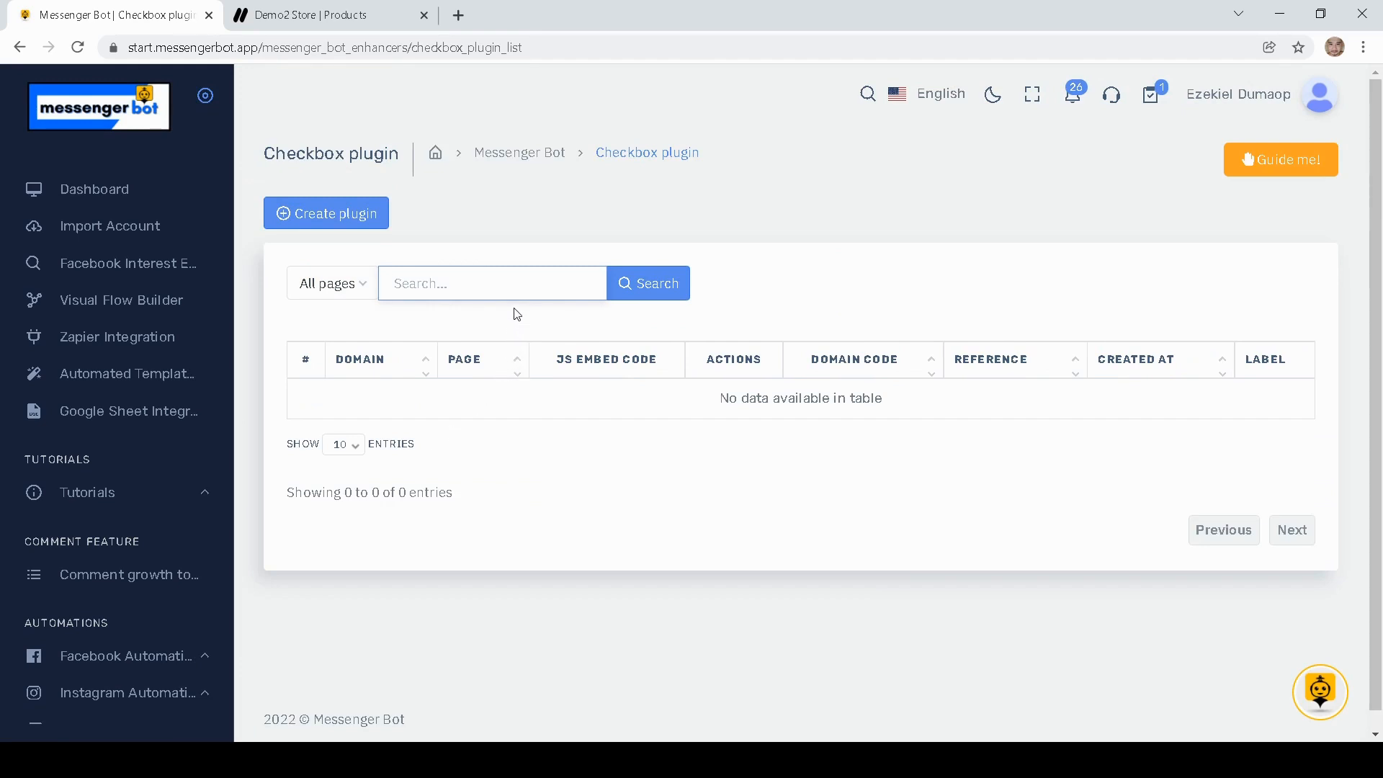
- Start a new checkbox plugin for the Teerrific Prints page and paste the start.messengerbot.app ecommerce store URL as its domain
click(329, 214)
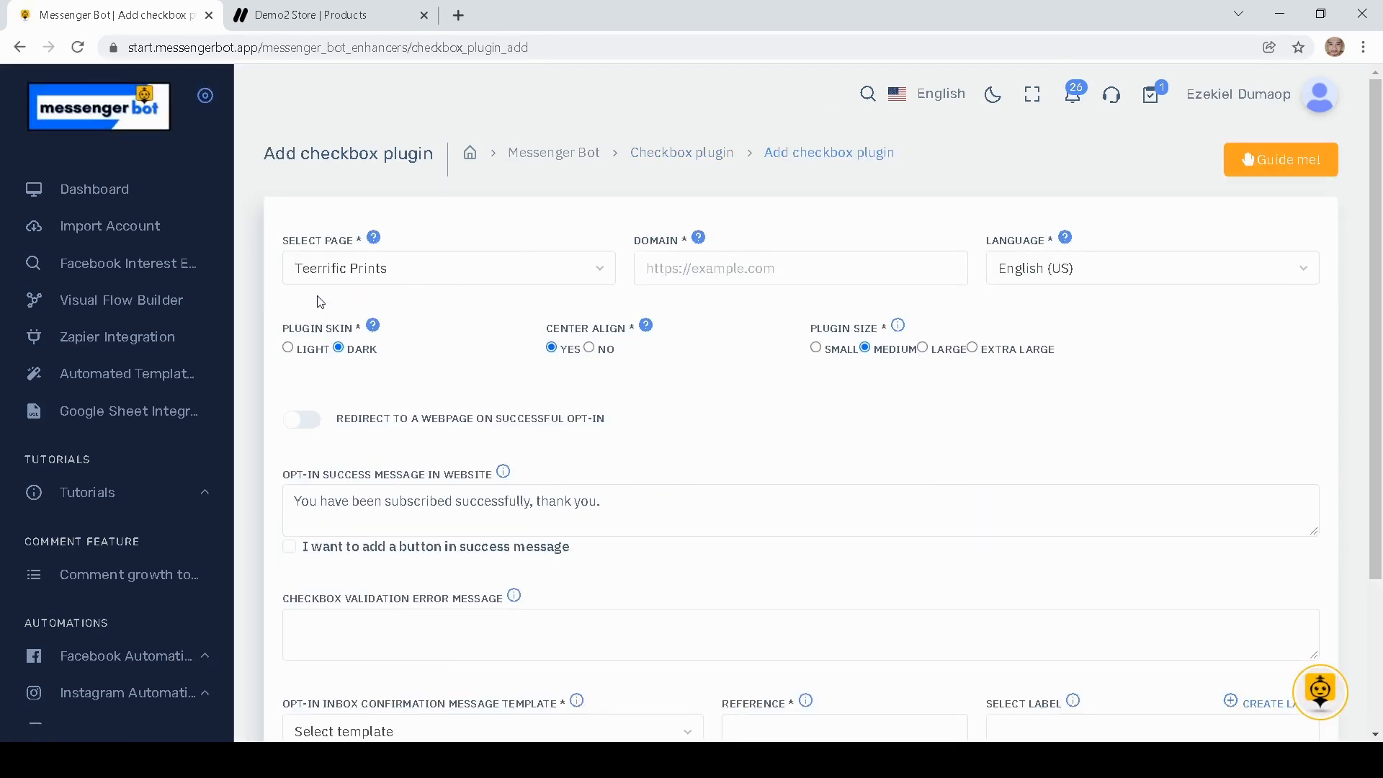
click(342, 277)
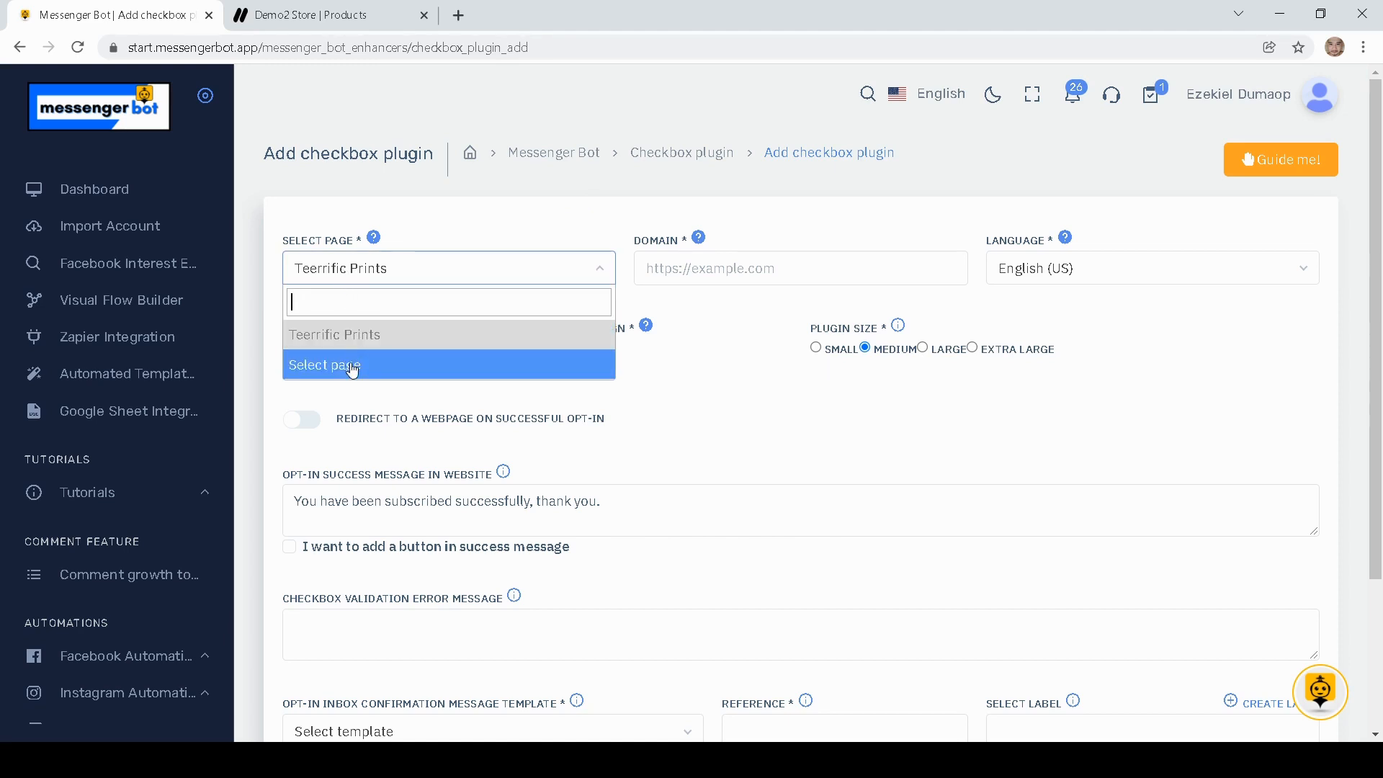
click(353, 334)
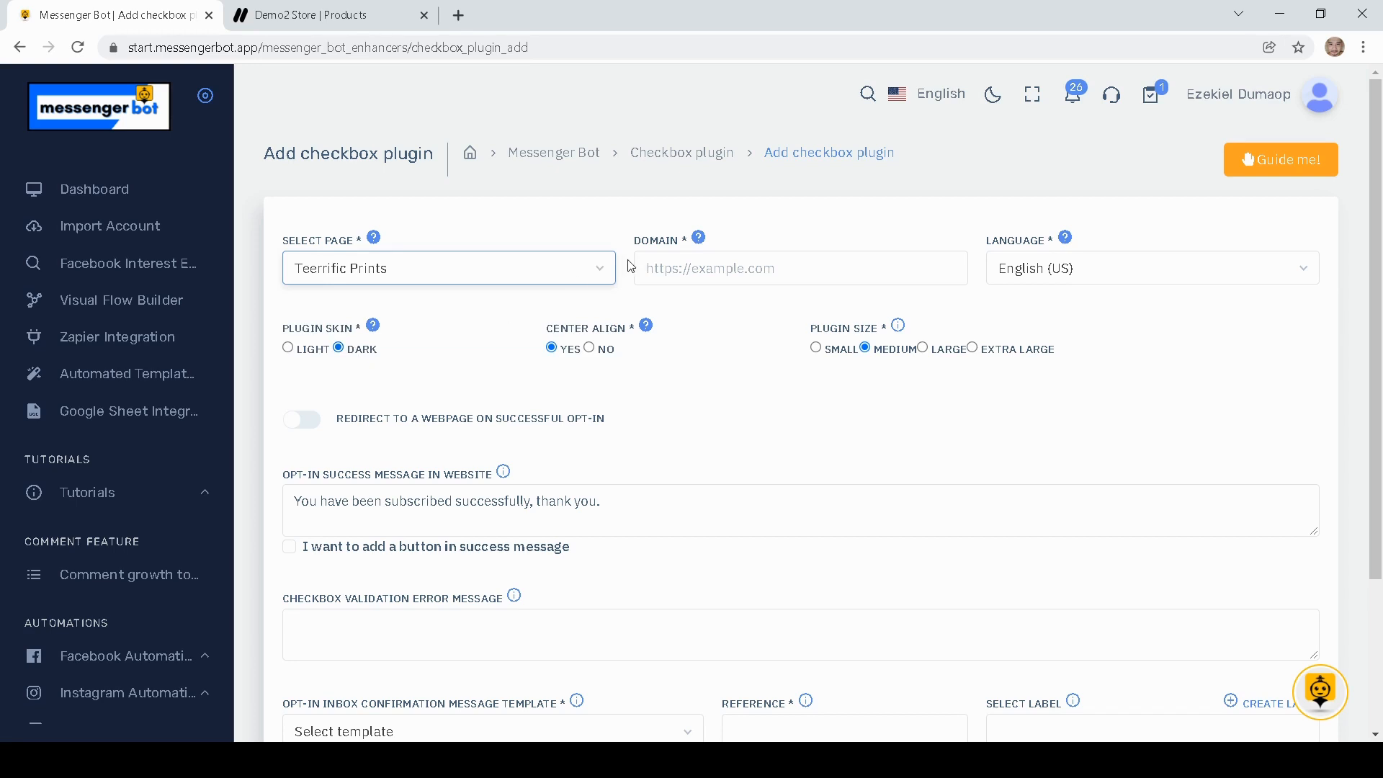
click(685, 277)
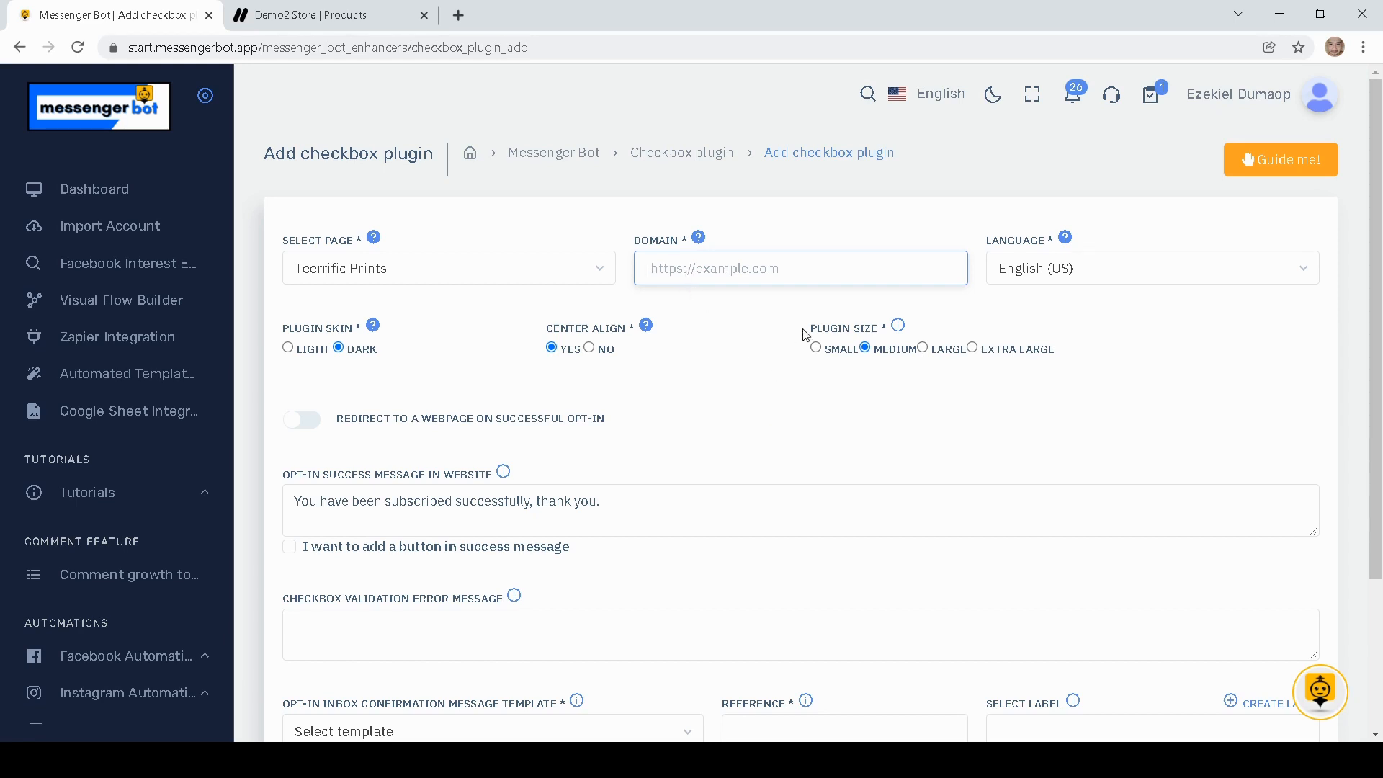
key(ctrl+v)
click(738, 378)
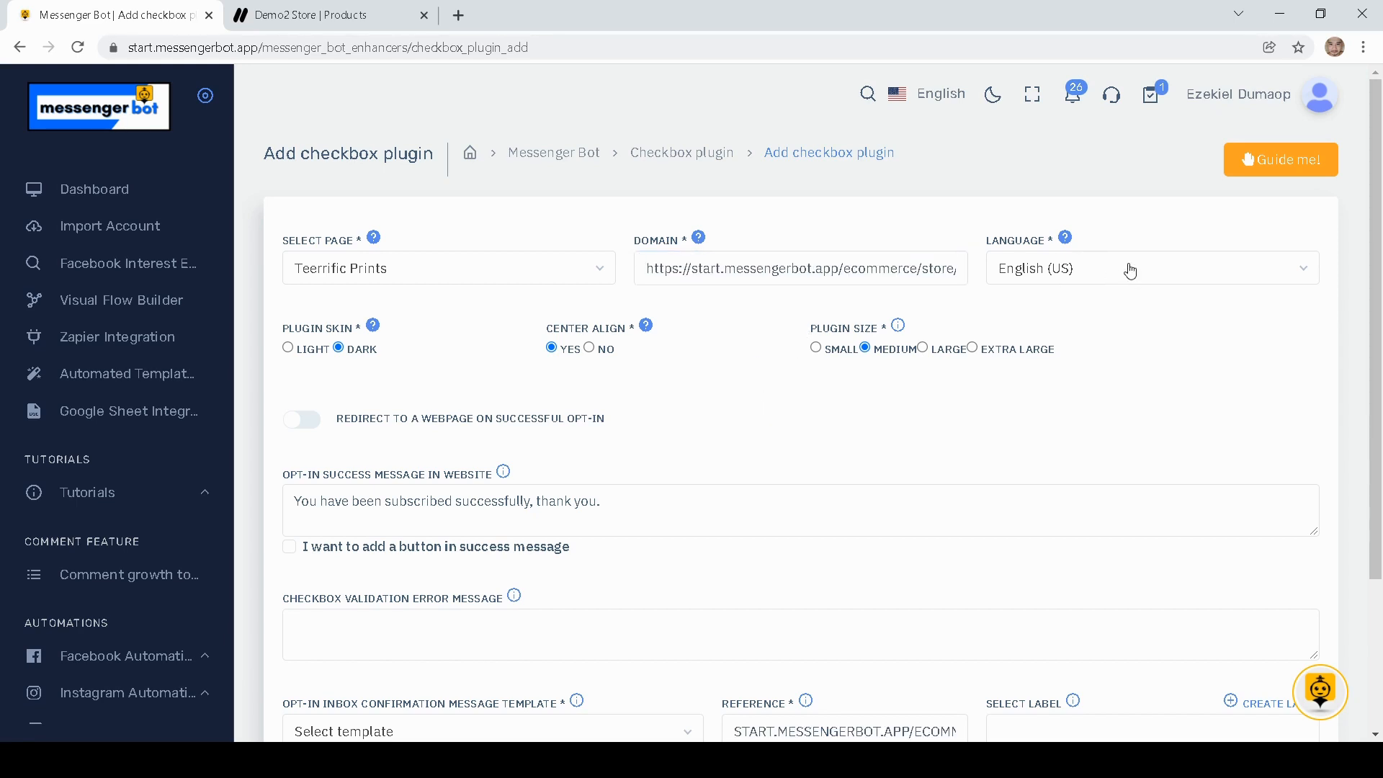
- Set the plugin's language to English (US), its skin to Dark and its center alignment to Yes
click(1068, 278)
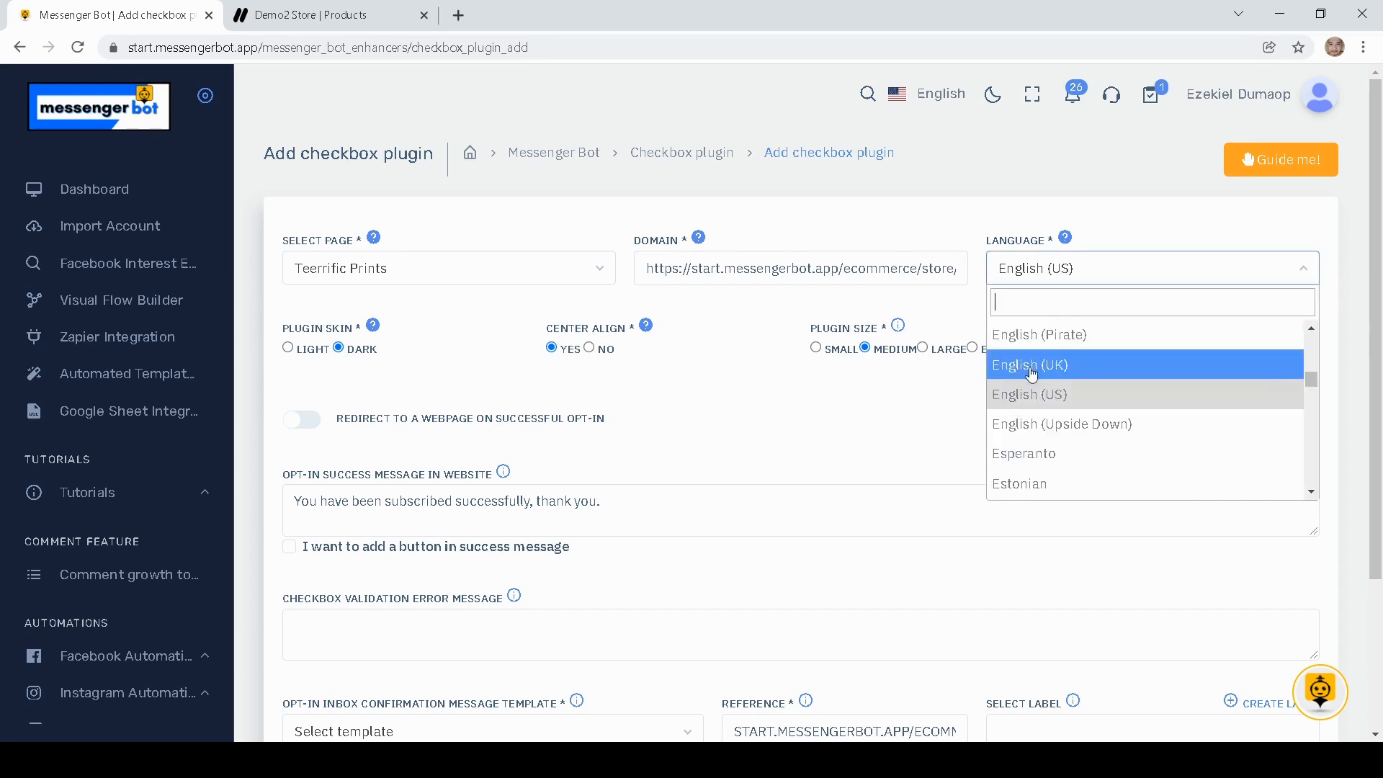
click(1031, 395)
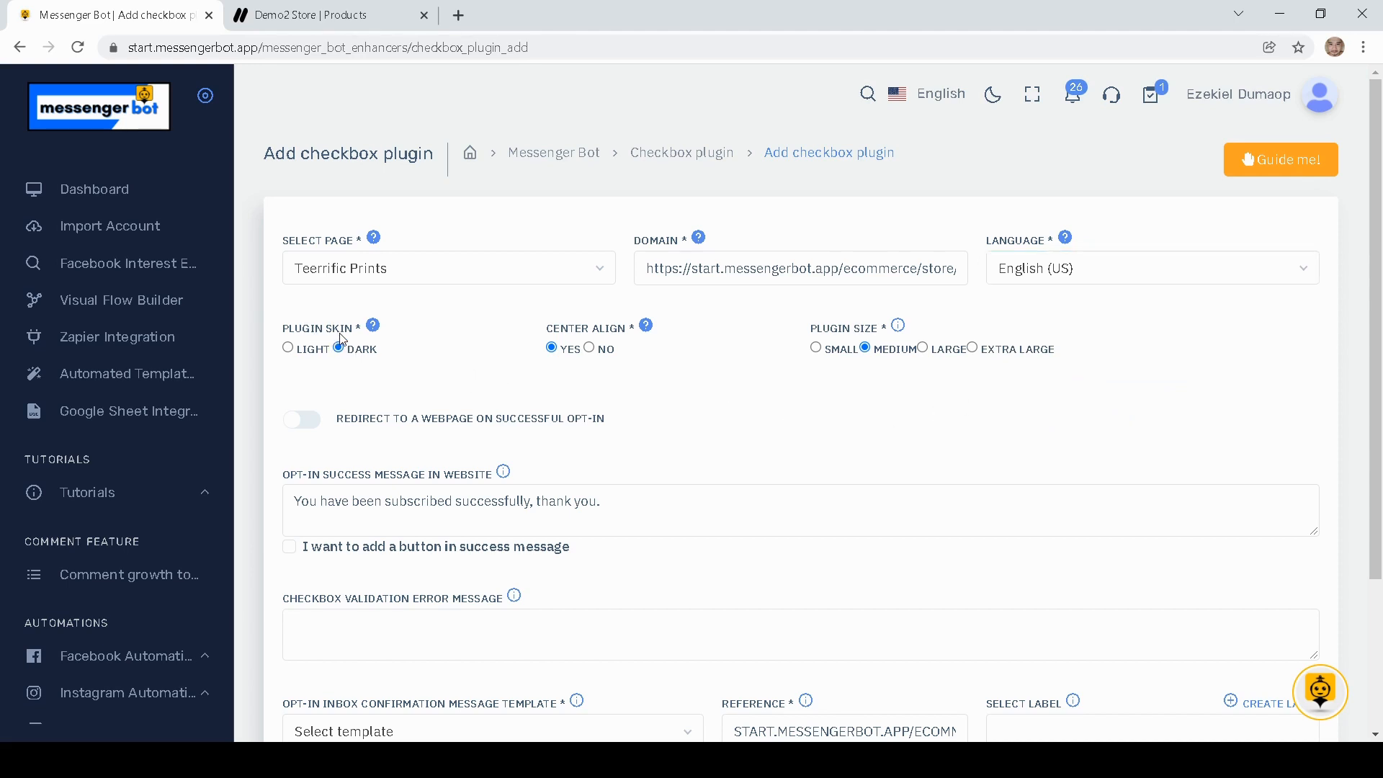
click(287, 349)
click(343, 353)
click(552, 350)
drag(654, 383, 765, 388)
click(805, 339)
- Review the opt-in success message and the checkbox validation error message fields
scroll(551, 370, down, 1)
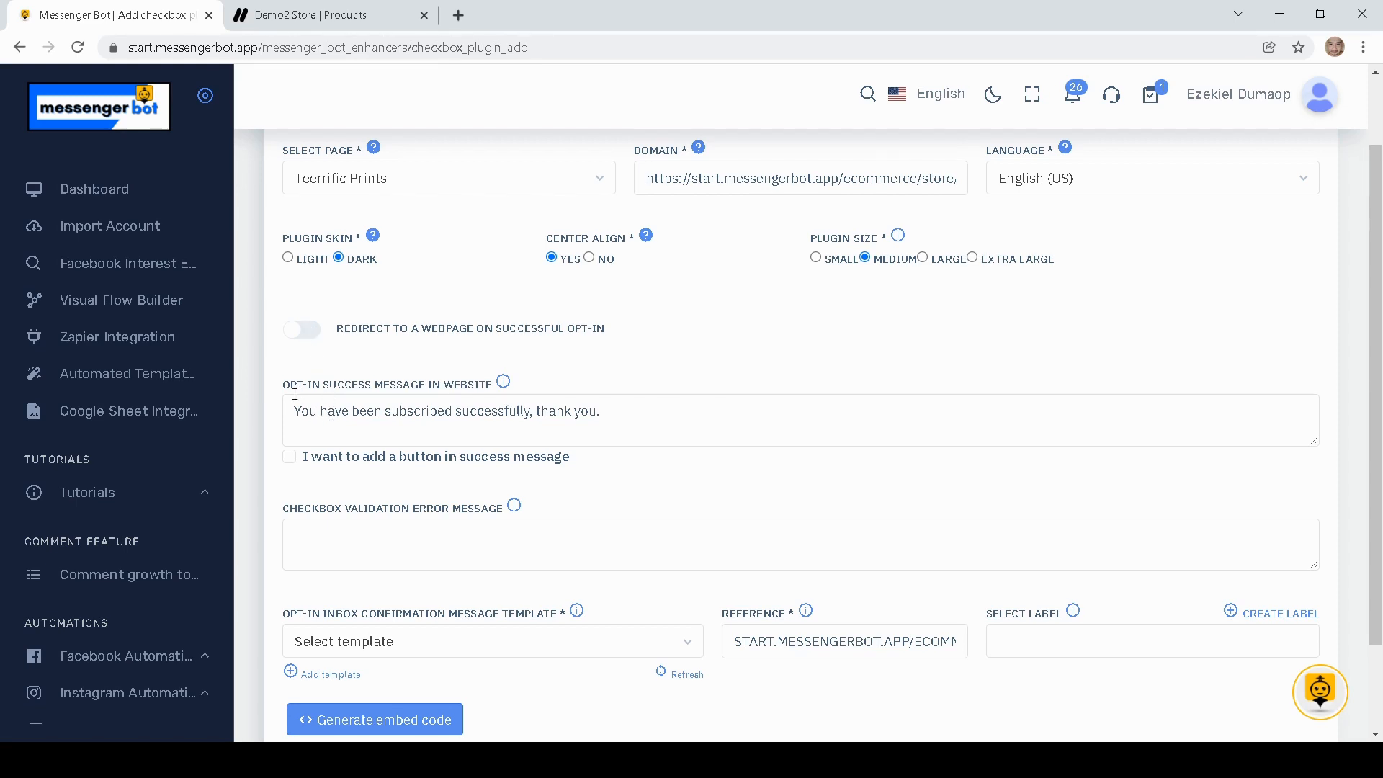
scroll(294, 394, down, 2)
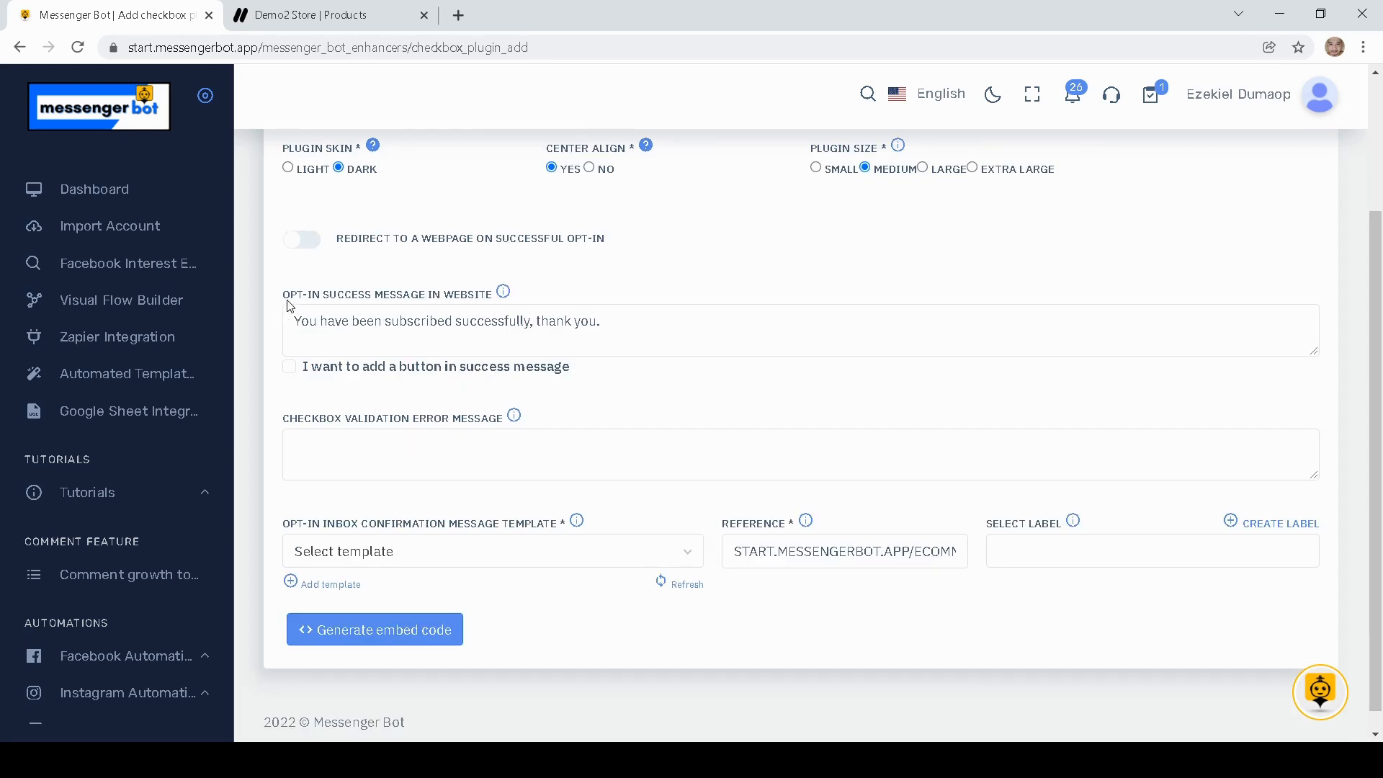
click(408, 324)
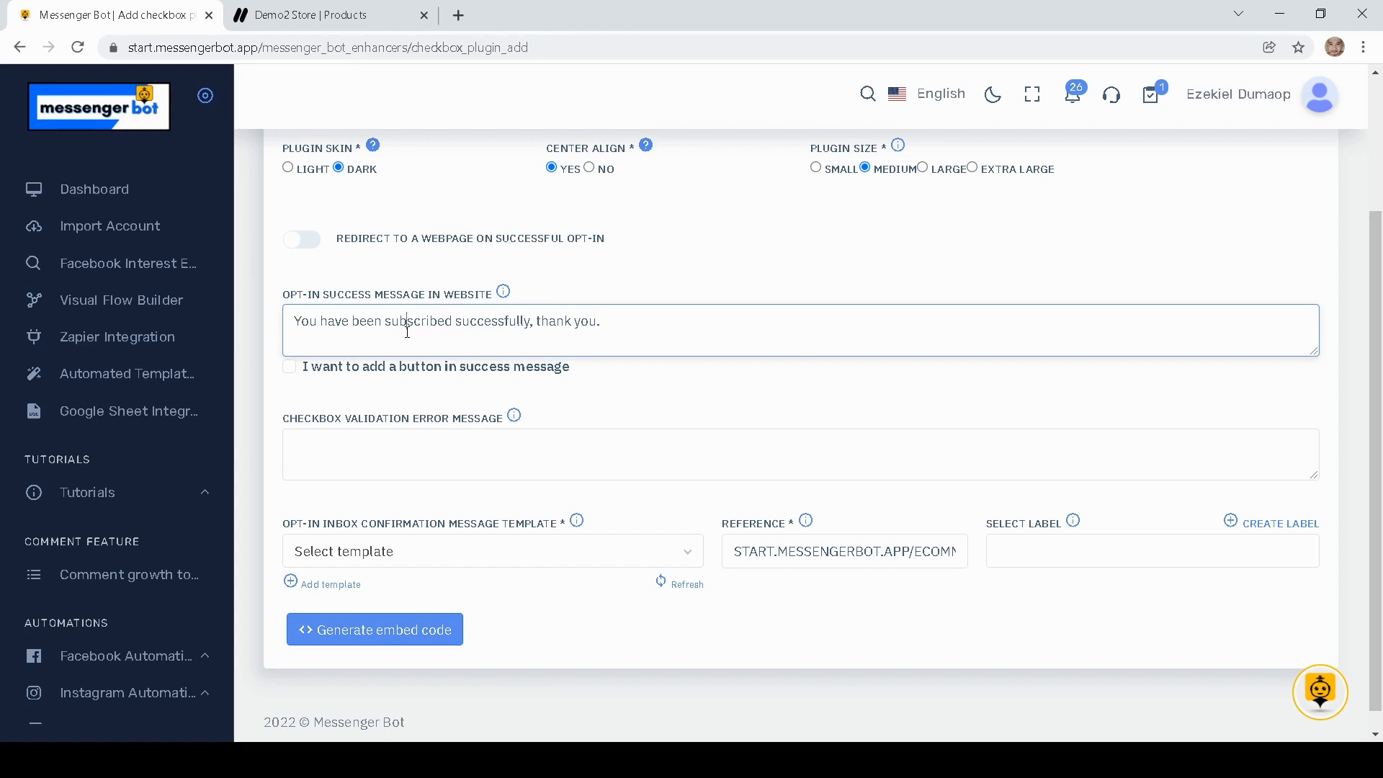
drag(602, 321, 303, 390)
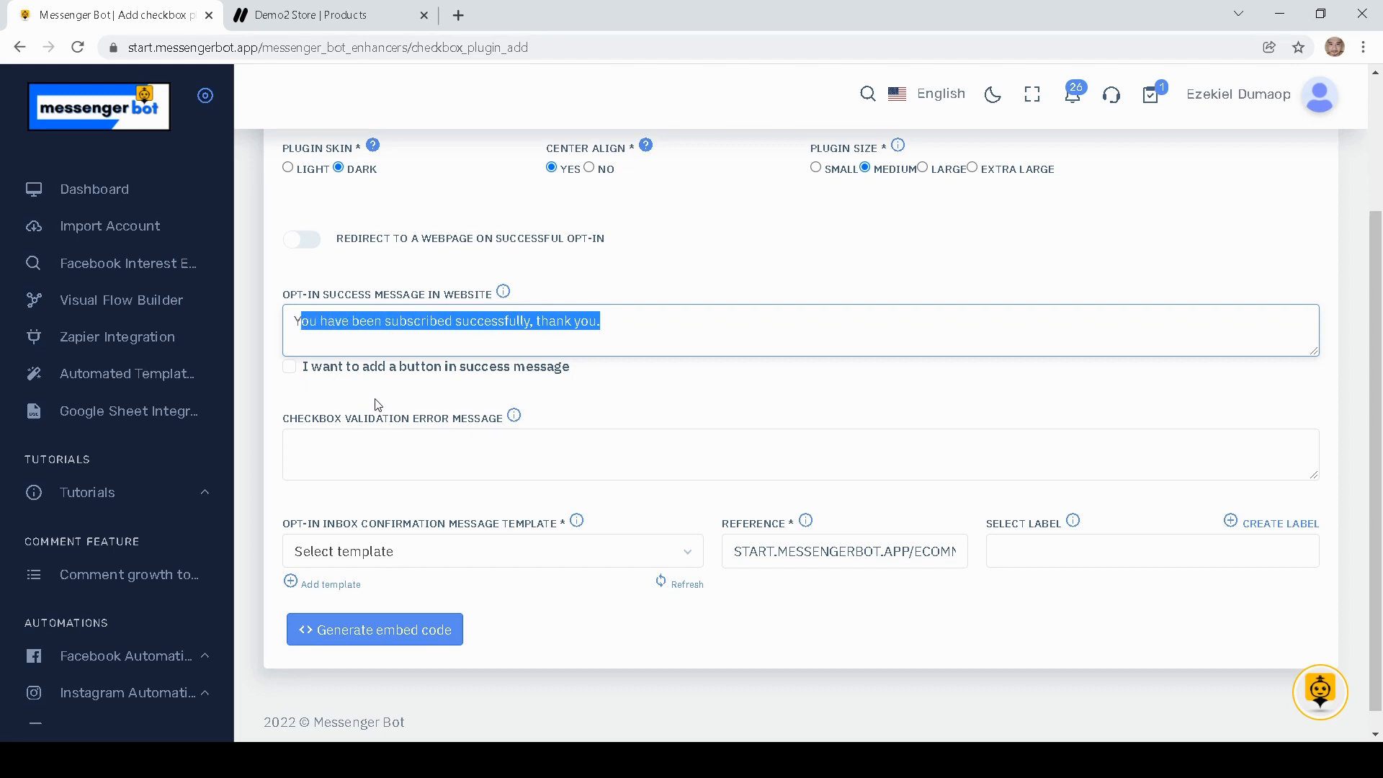
scroll(389, 404, down, 1)
click(326, 440)
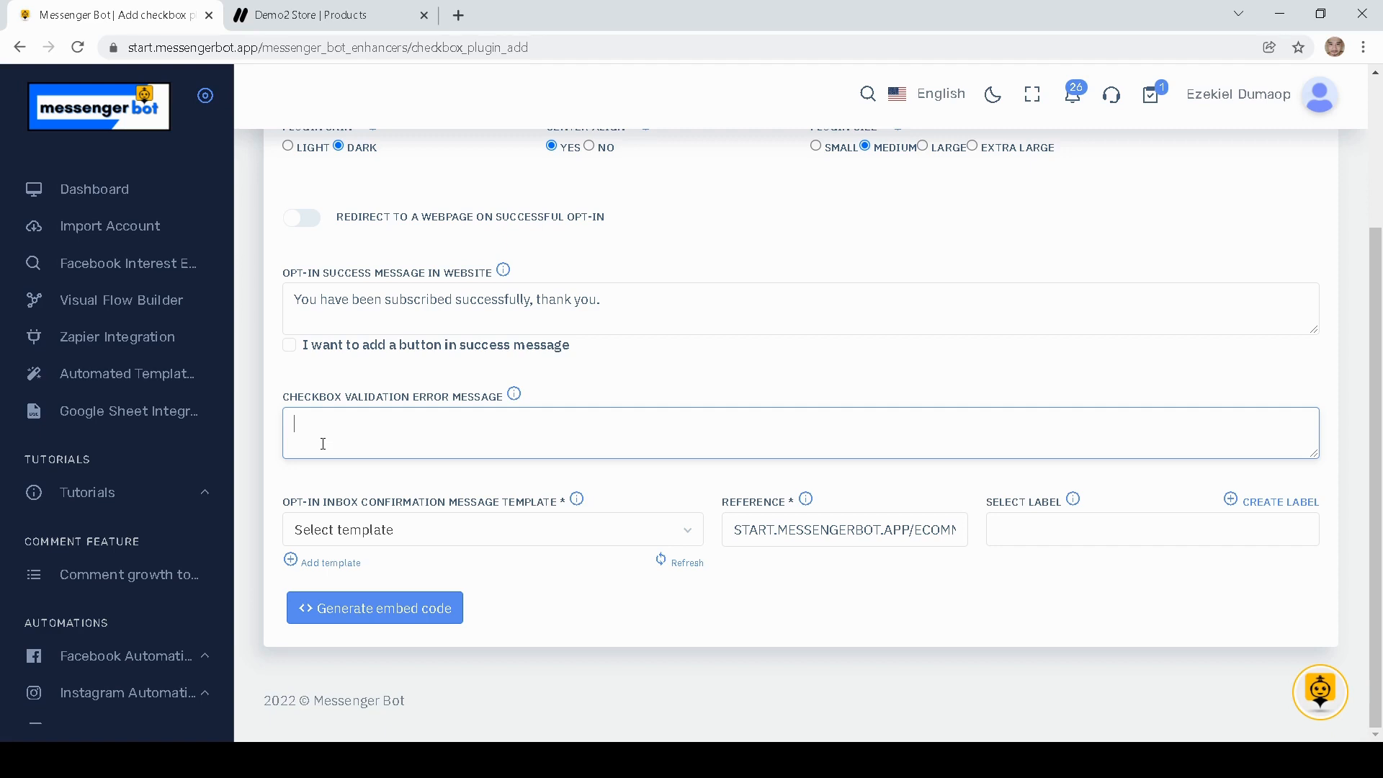
- Choose Message Us as the opt-in inbox confirmation template, check the reference, and assign the subscriber label
click(370, 540)
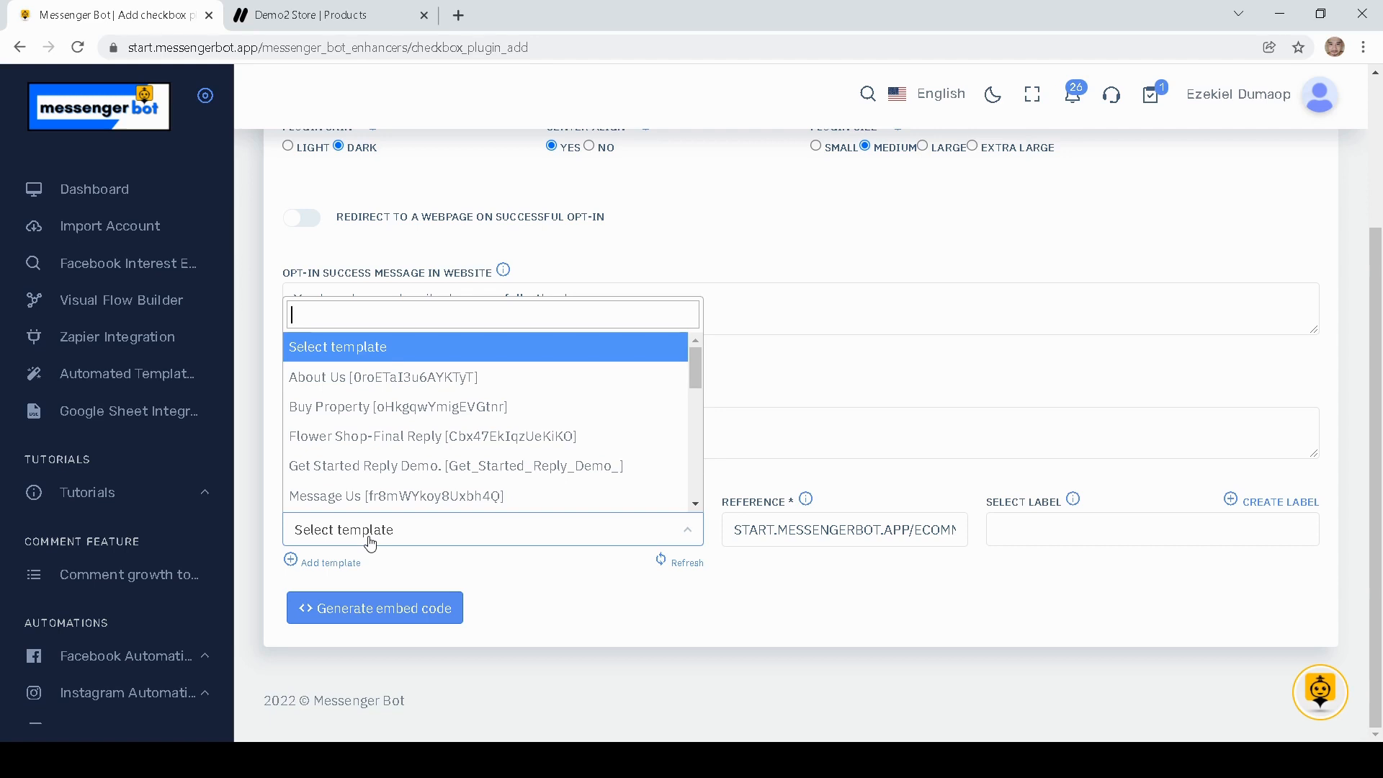
click(389, 500)
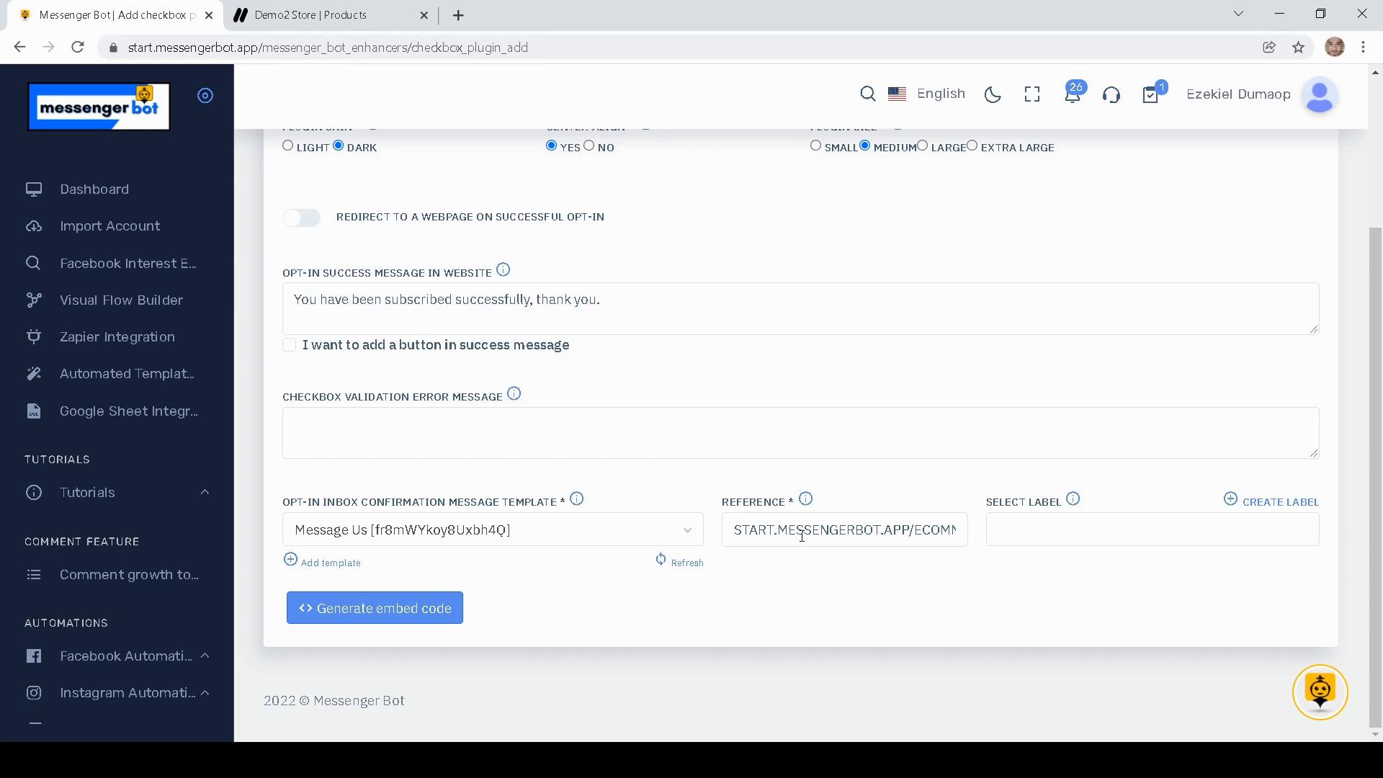
double_click(797, 533)
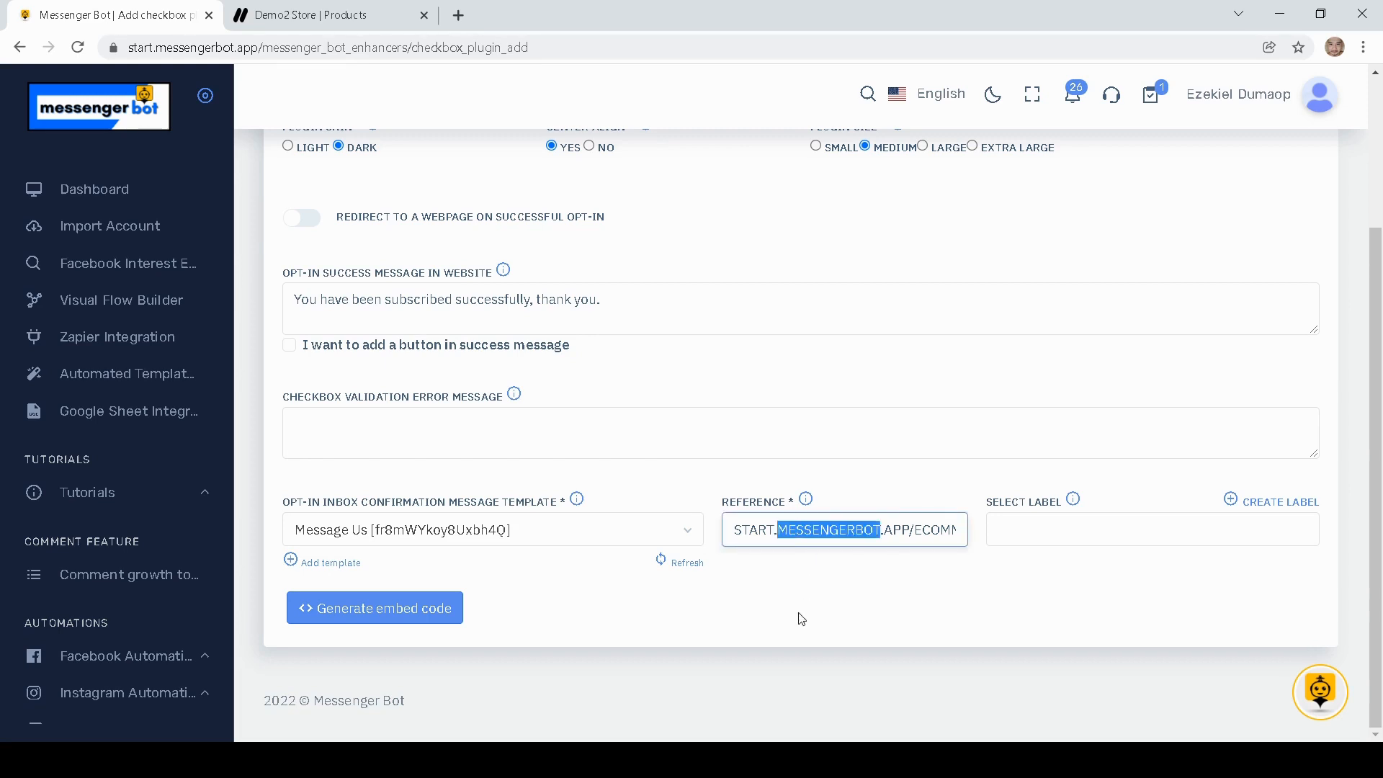
triple_click(792, 530)
click(822, 605)
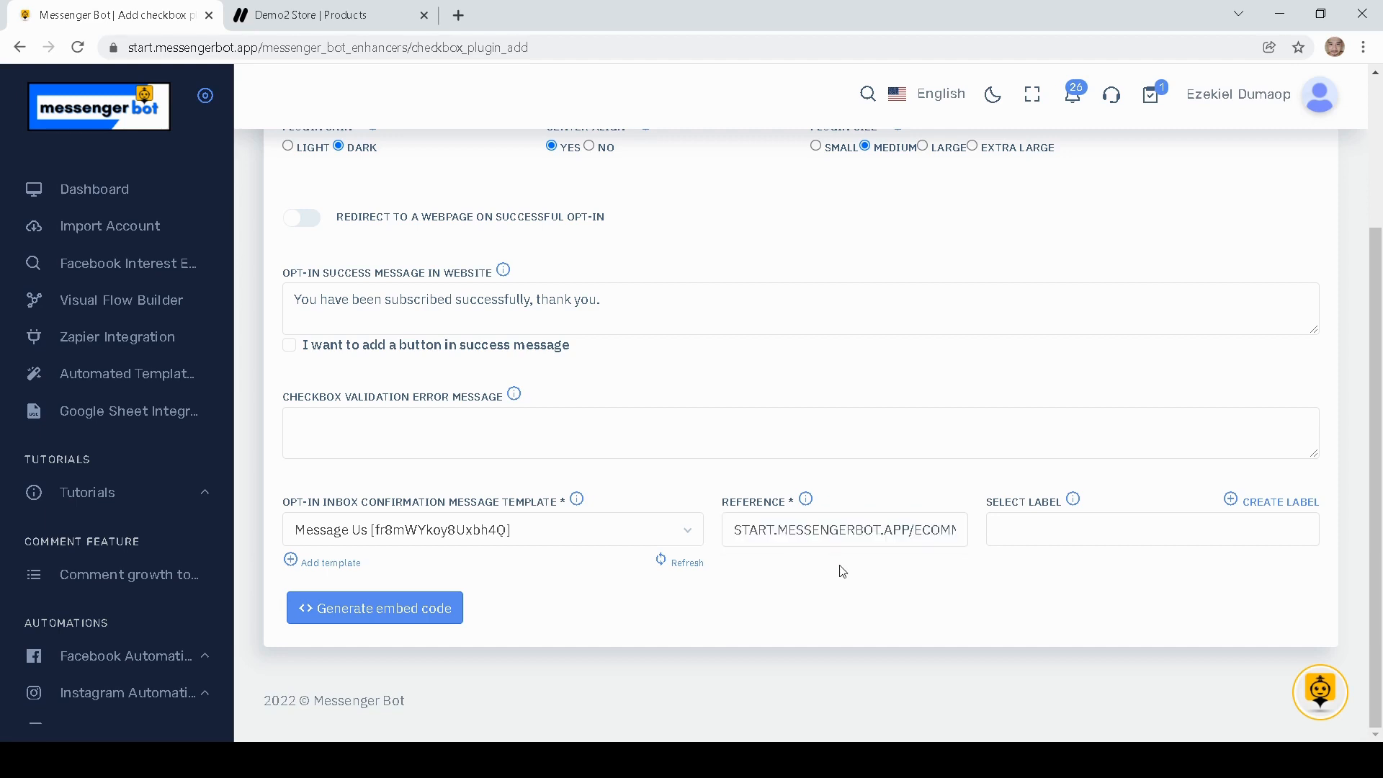
click(1018, 520)
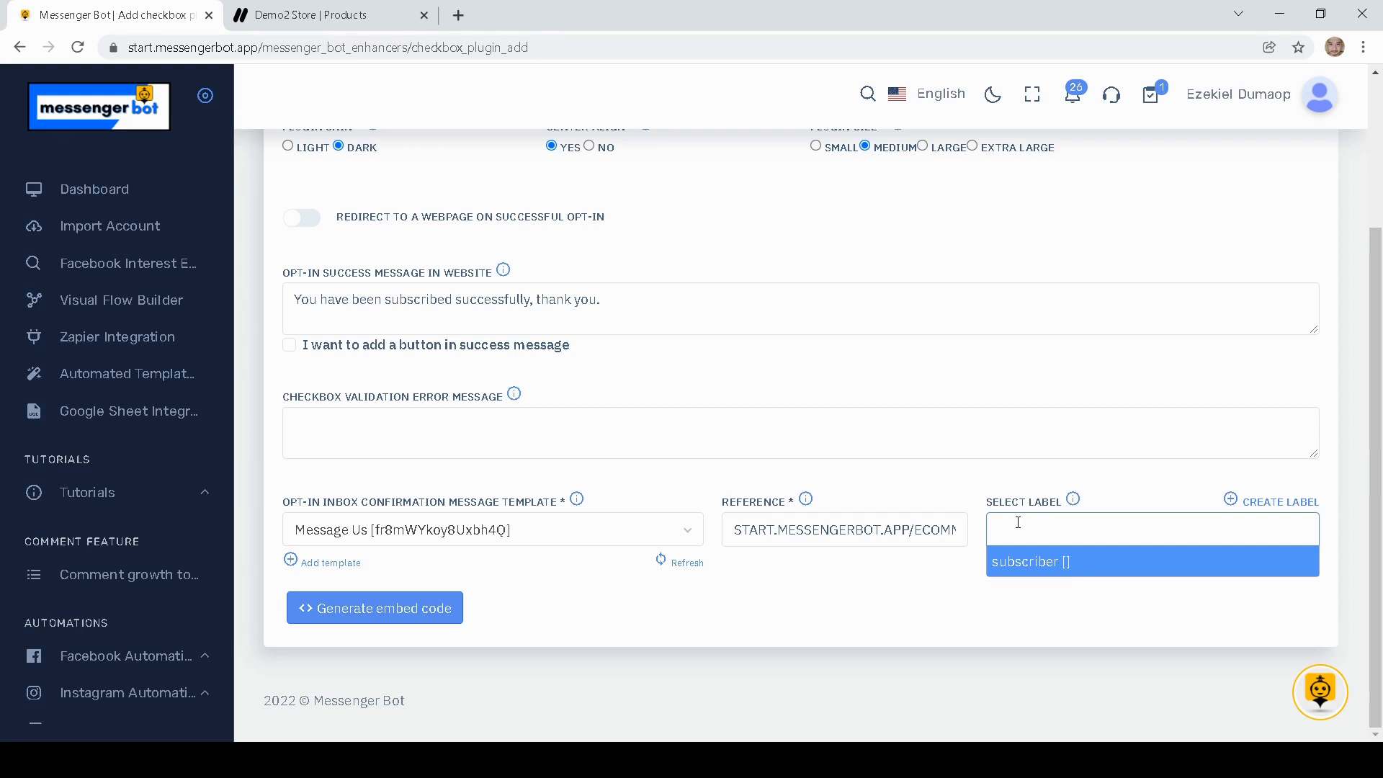
click(1037, 562)
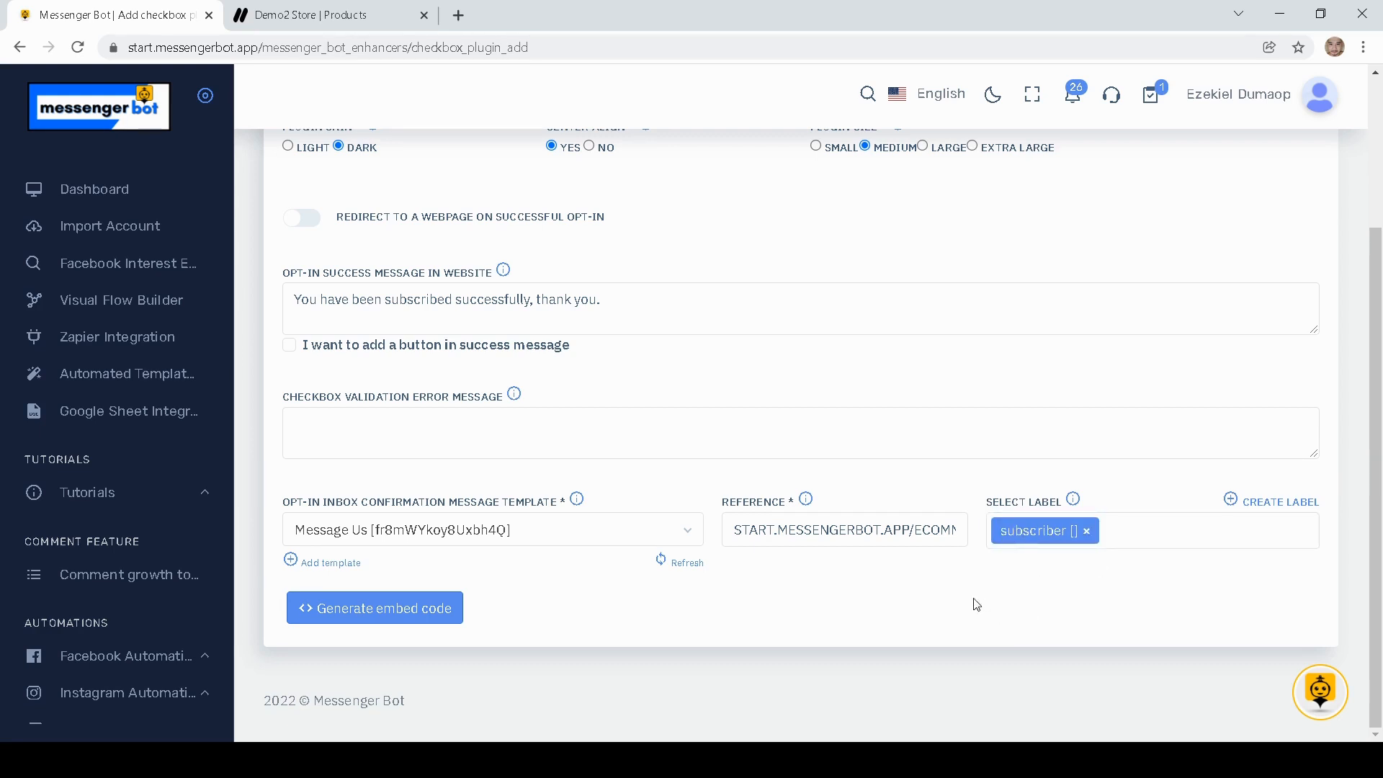
- Review the completed checkbox plugin form and generate its embed code
scroll(838, 611, up, 3)
scroll(838, 615, down, 3)
scroll(837, 621, up, 3)
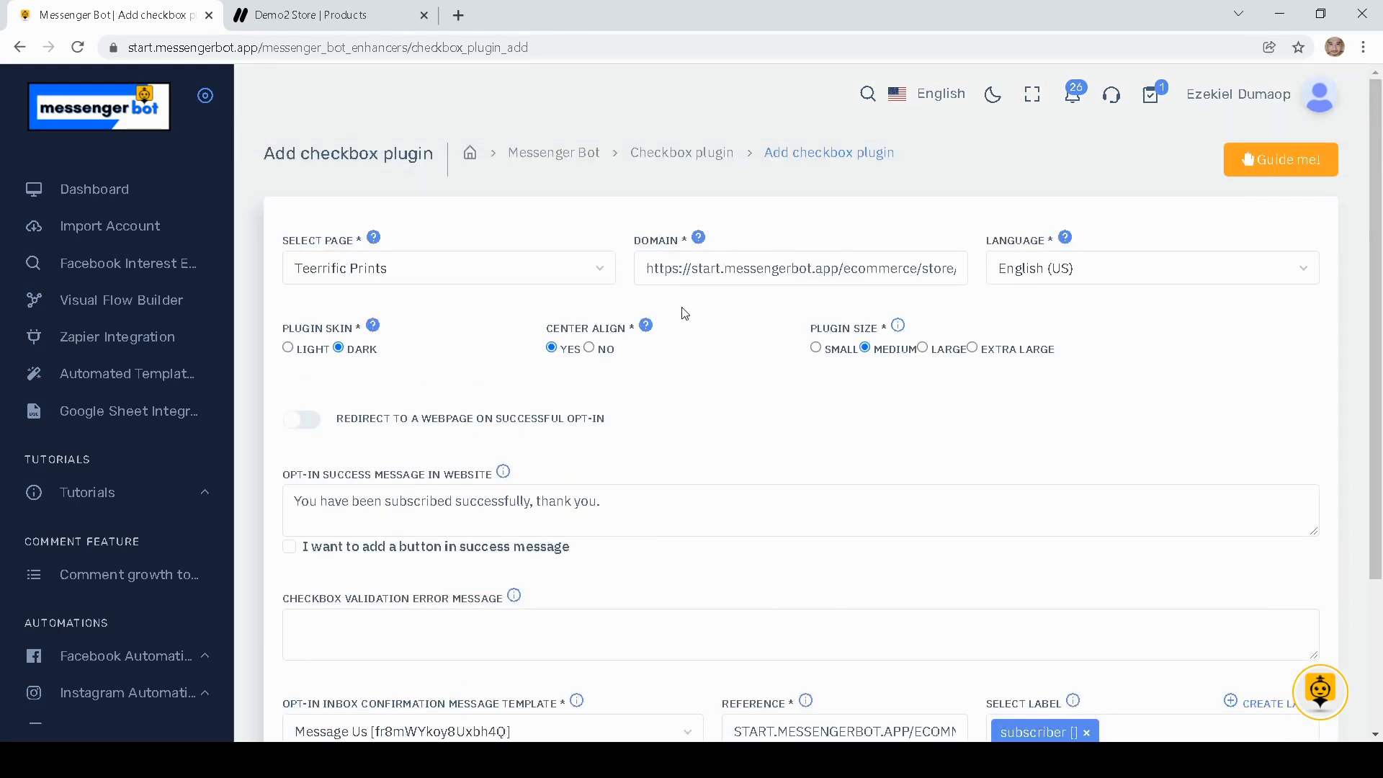
scroll(709, 406, down, 3)
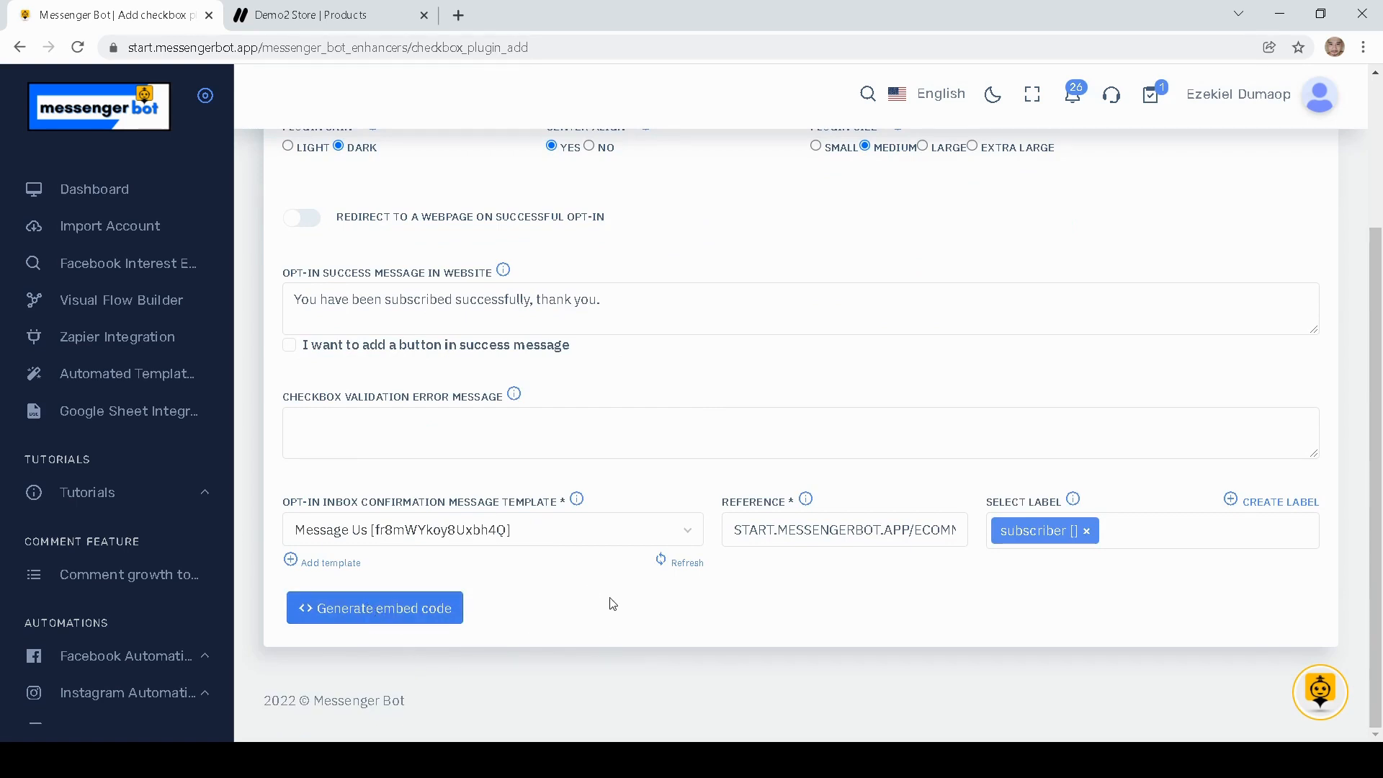
click(366, 610)
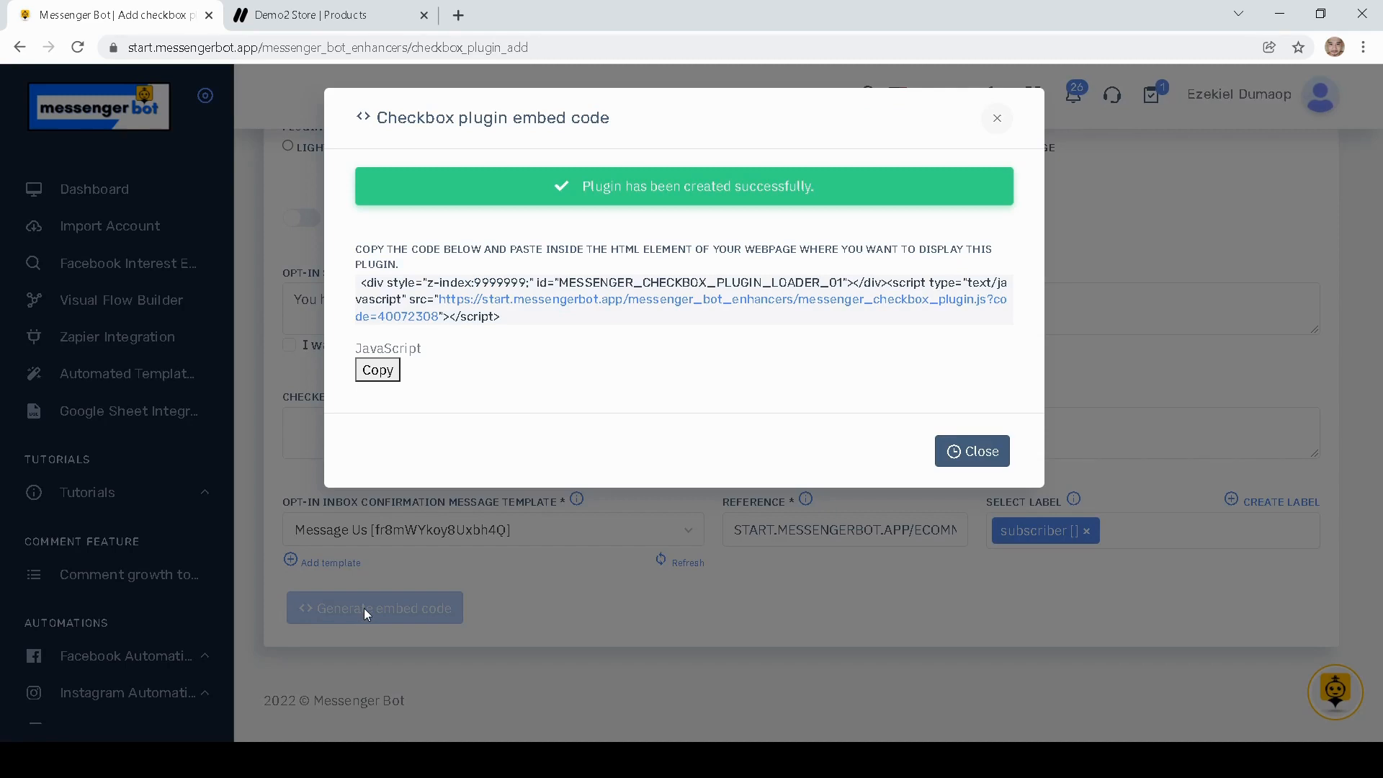
- Copy the generated checkbox plugin embed code and close its dialog
triple_click(434, 278)
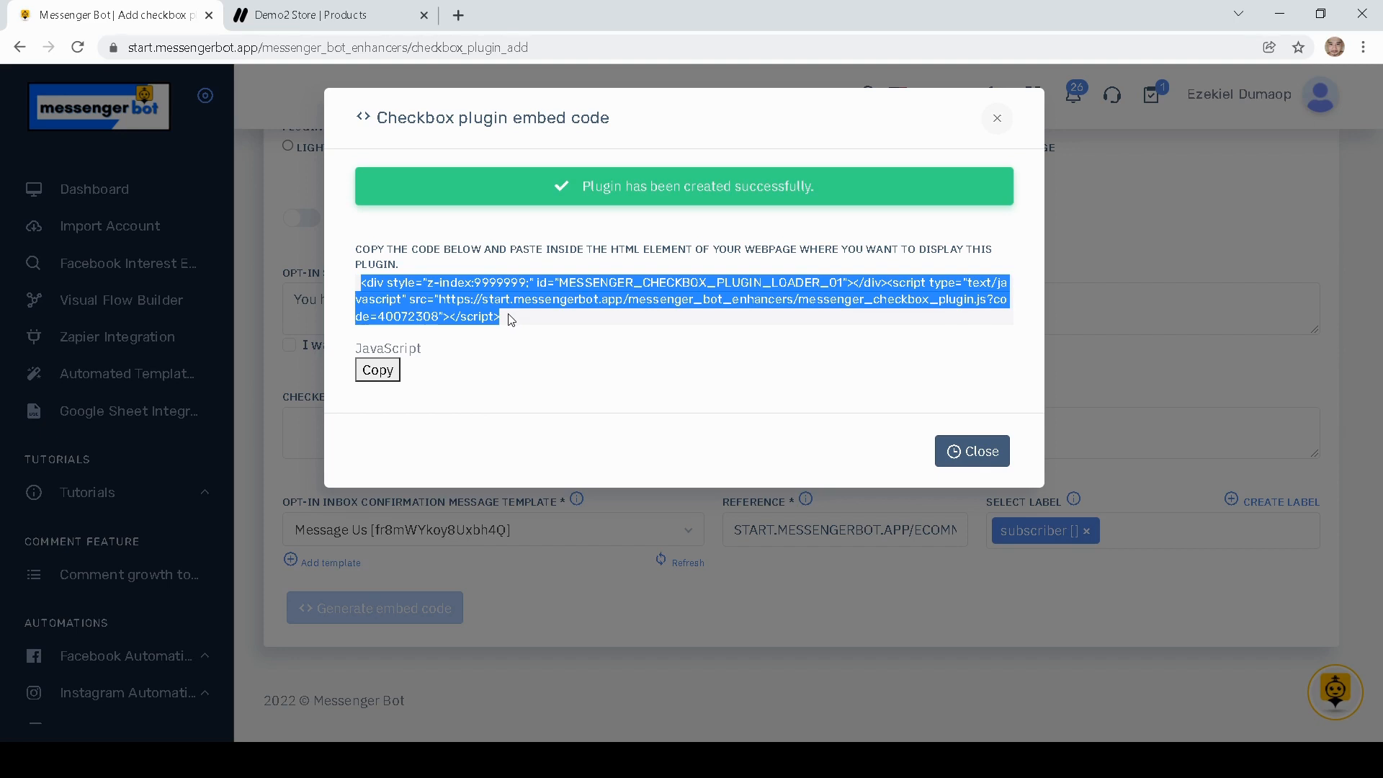
click(389, 373)
click(956, 463)
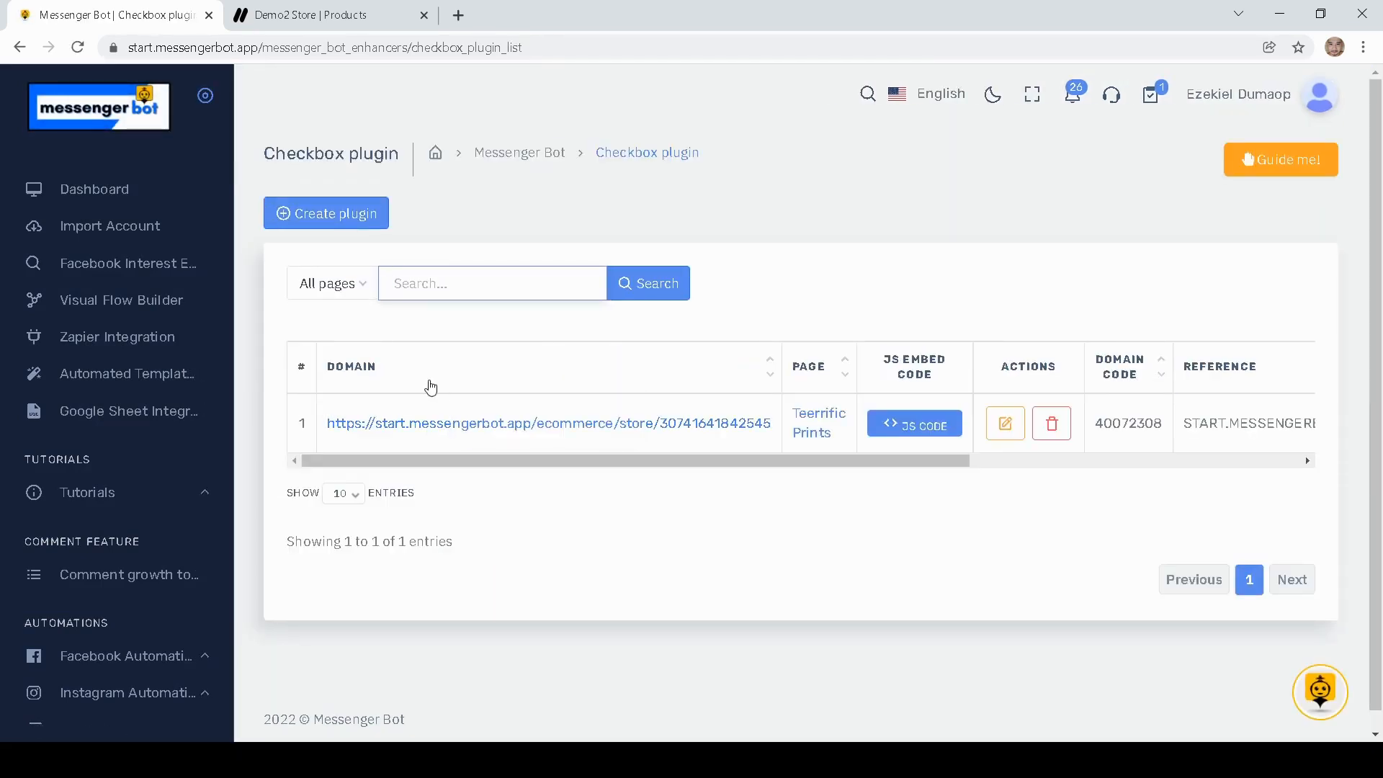
- Display the JS embed code of the Teerrific Prints plugin in the checkbox plugin list
scroll(484, 275, down, 1)
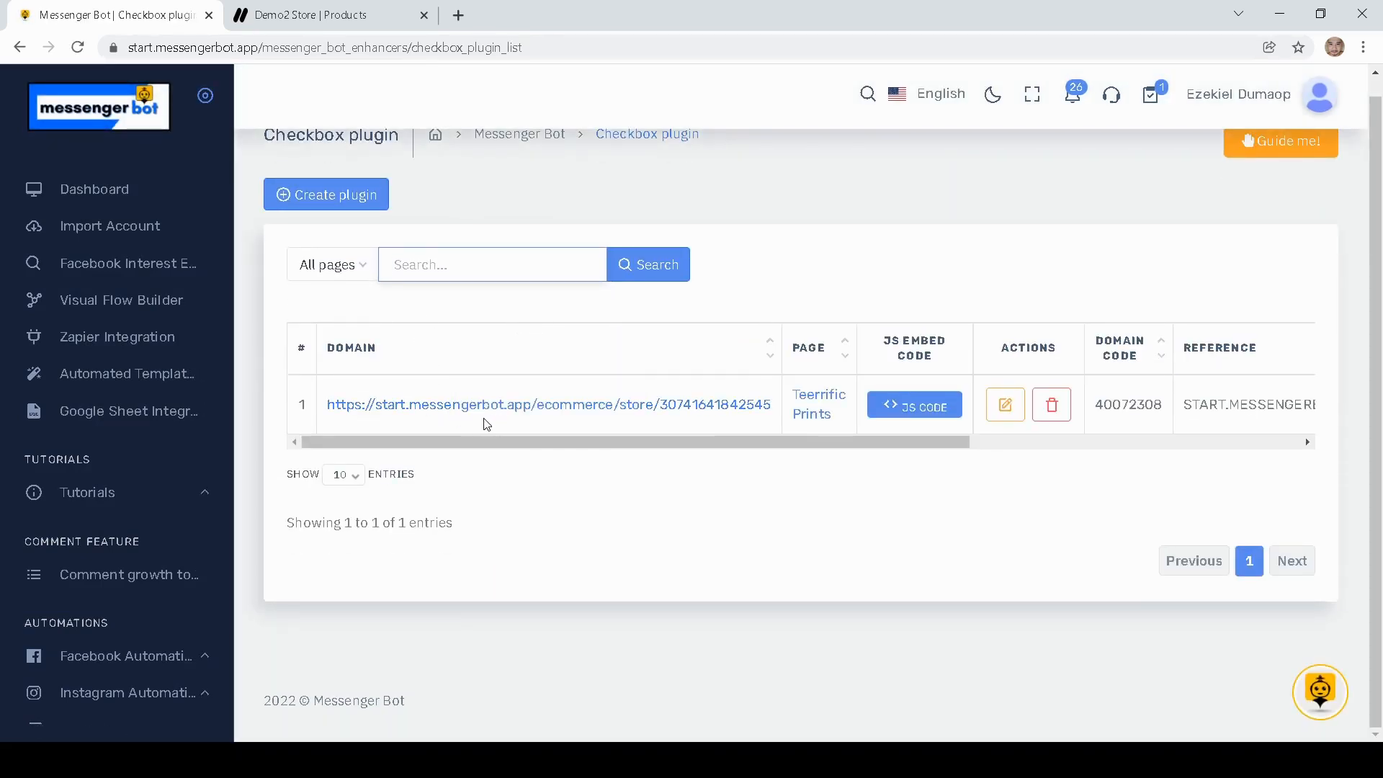
scroll(432, 417, up, 1)
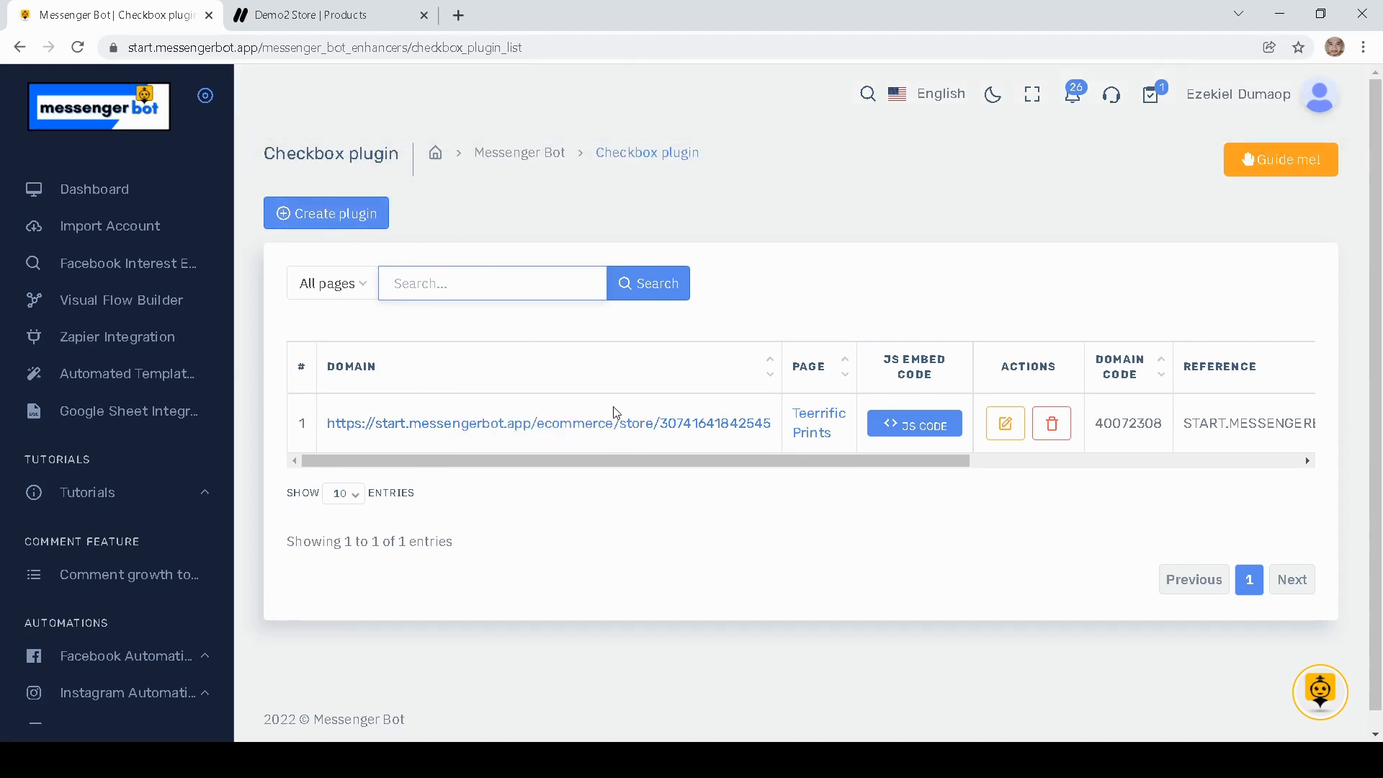
click(890, 435)
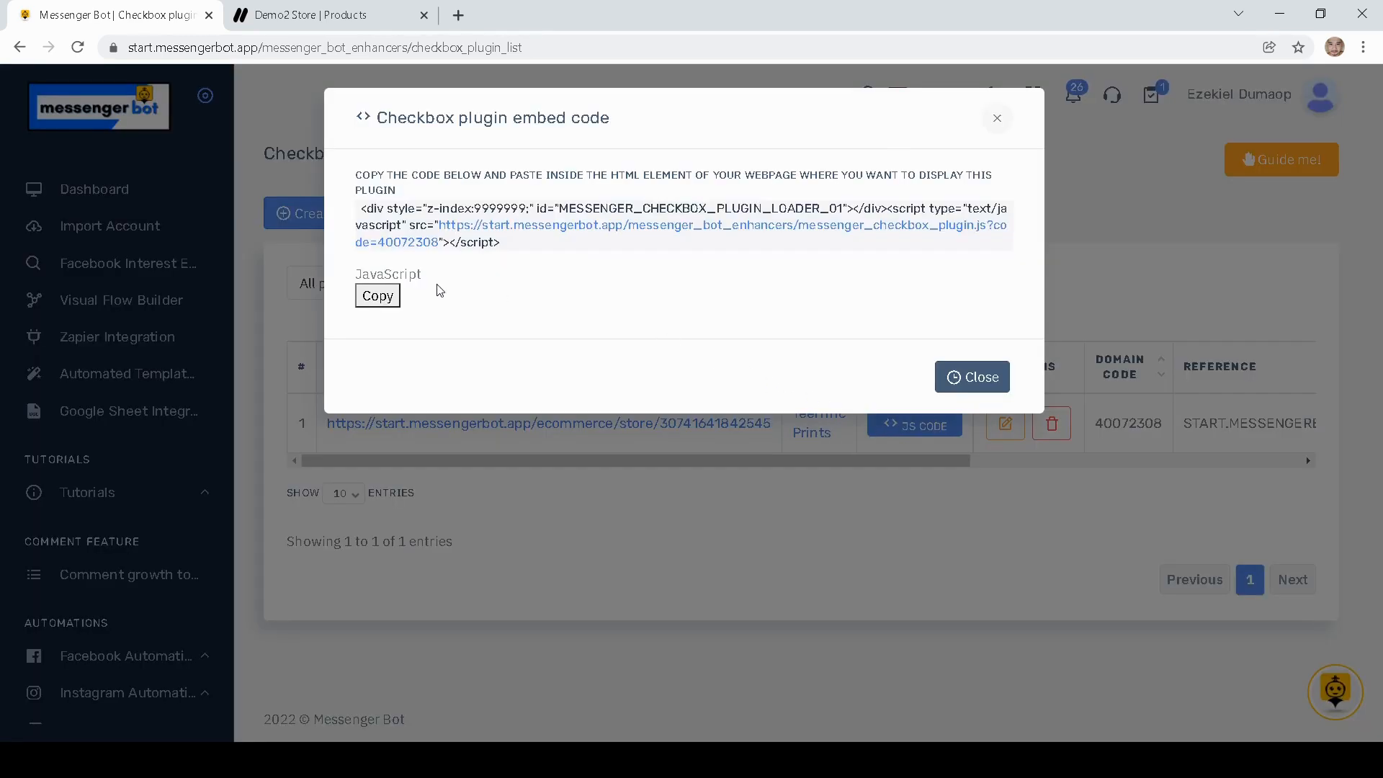
- Close the checkbox embed code dialog and start creating a Send to Messenger plugin from the Messenger Engagement tools
click(972, 377)
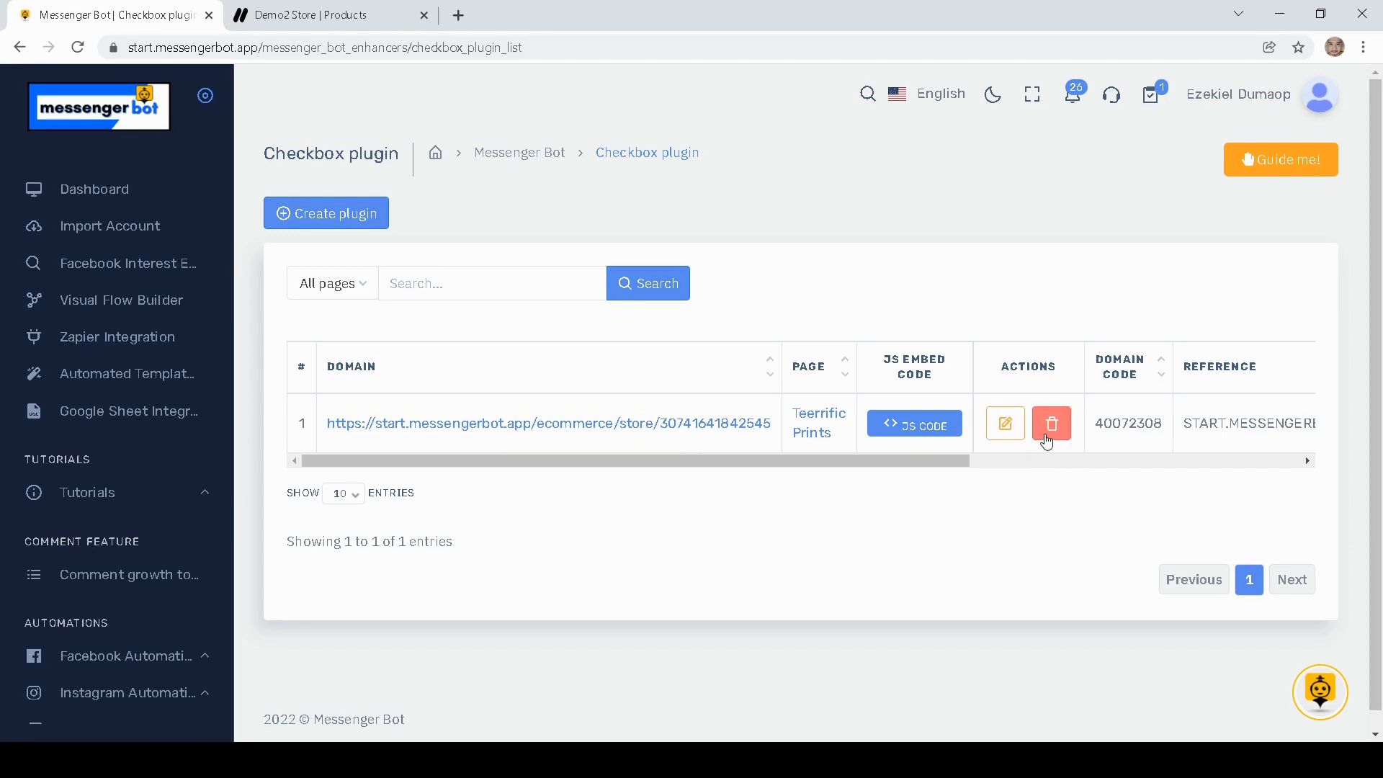
click(517, 165)
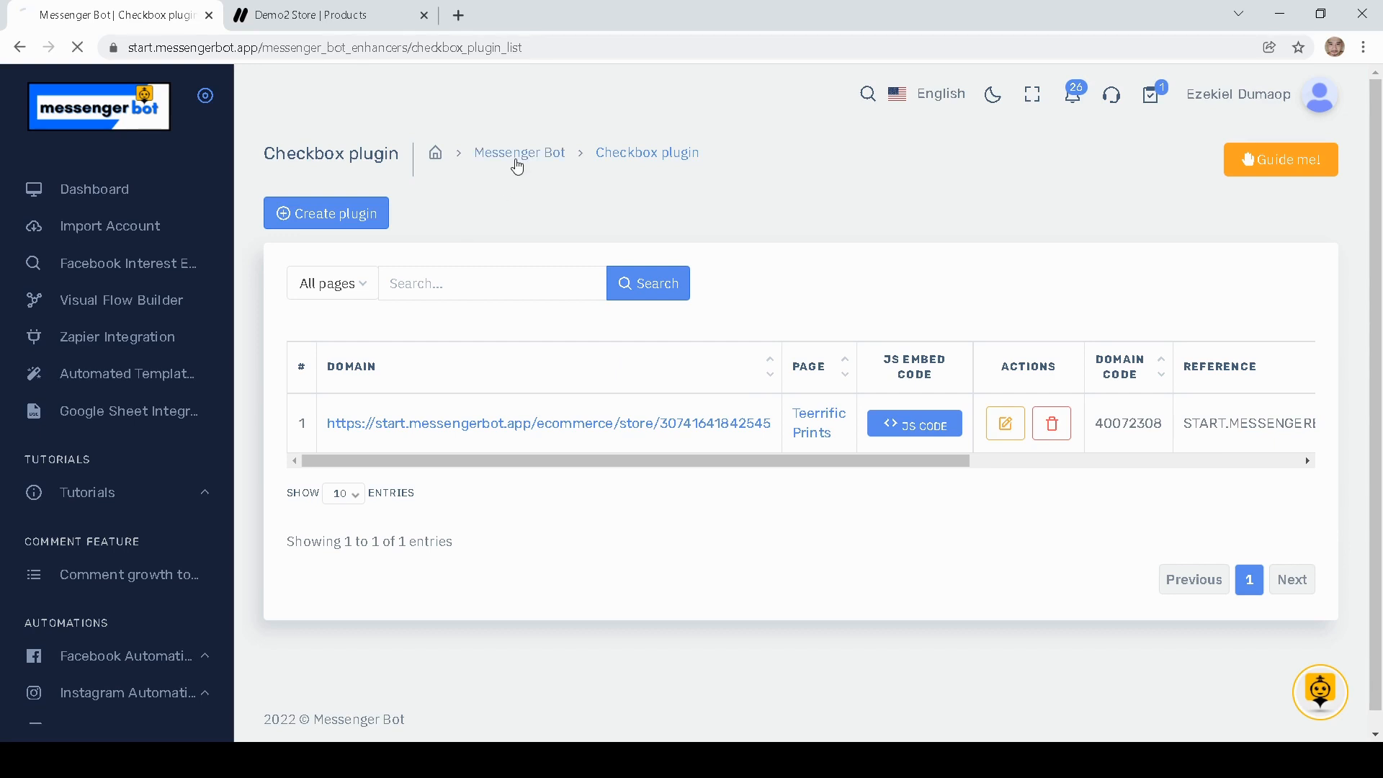
scroll(457, 423, down, 1)
scroll(457, 424, down, 2)
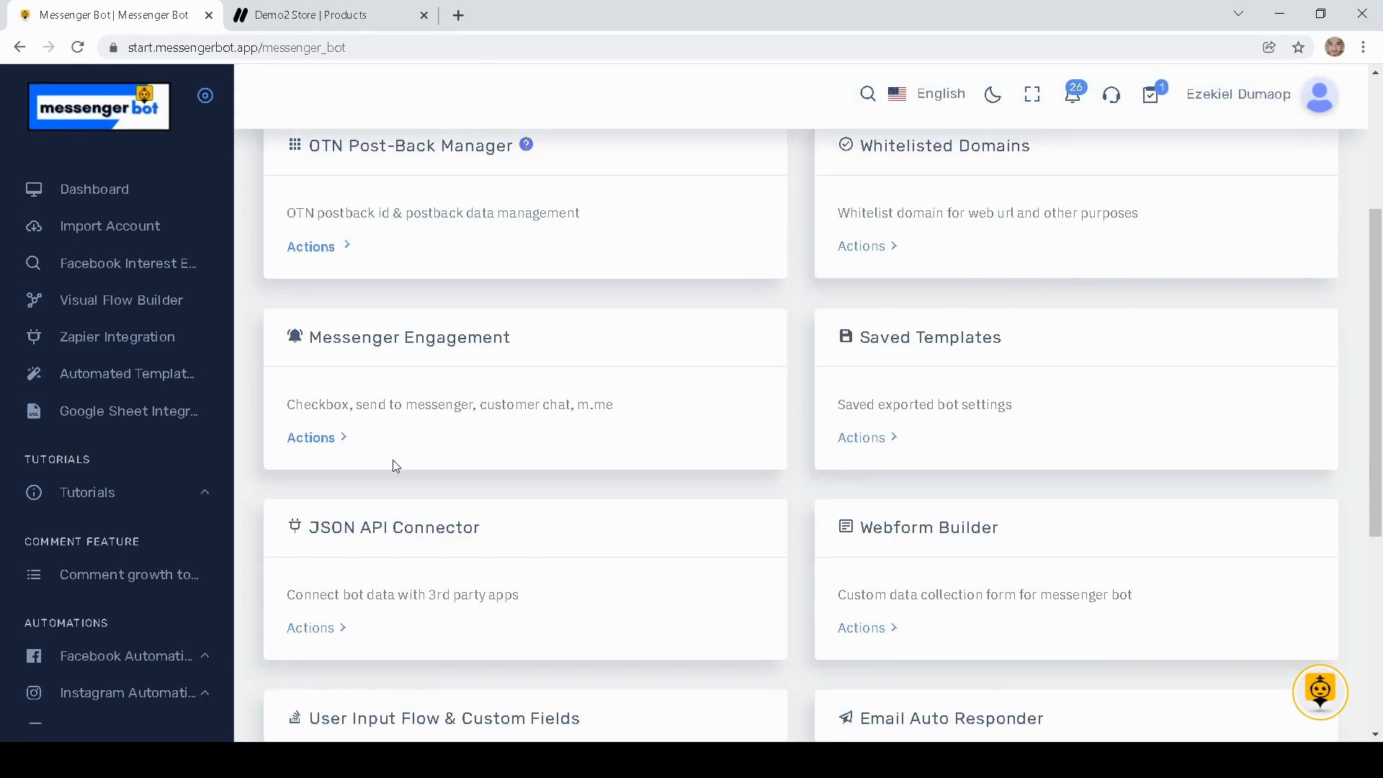
click(319, 439)
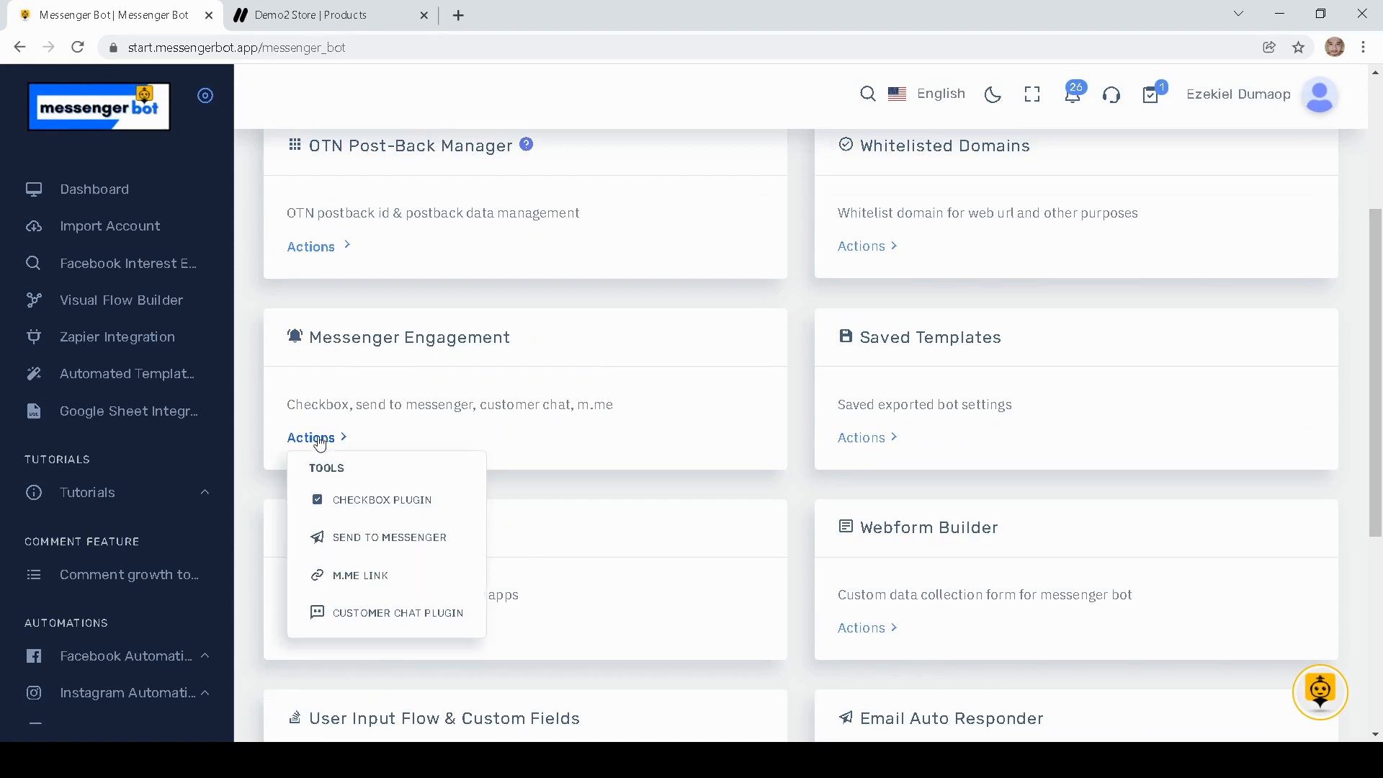
click(383, 538)
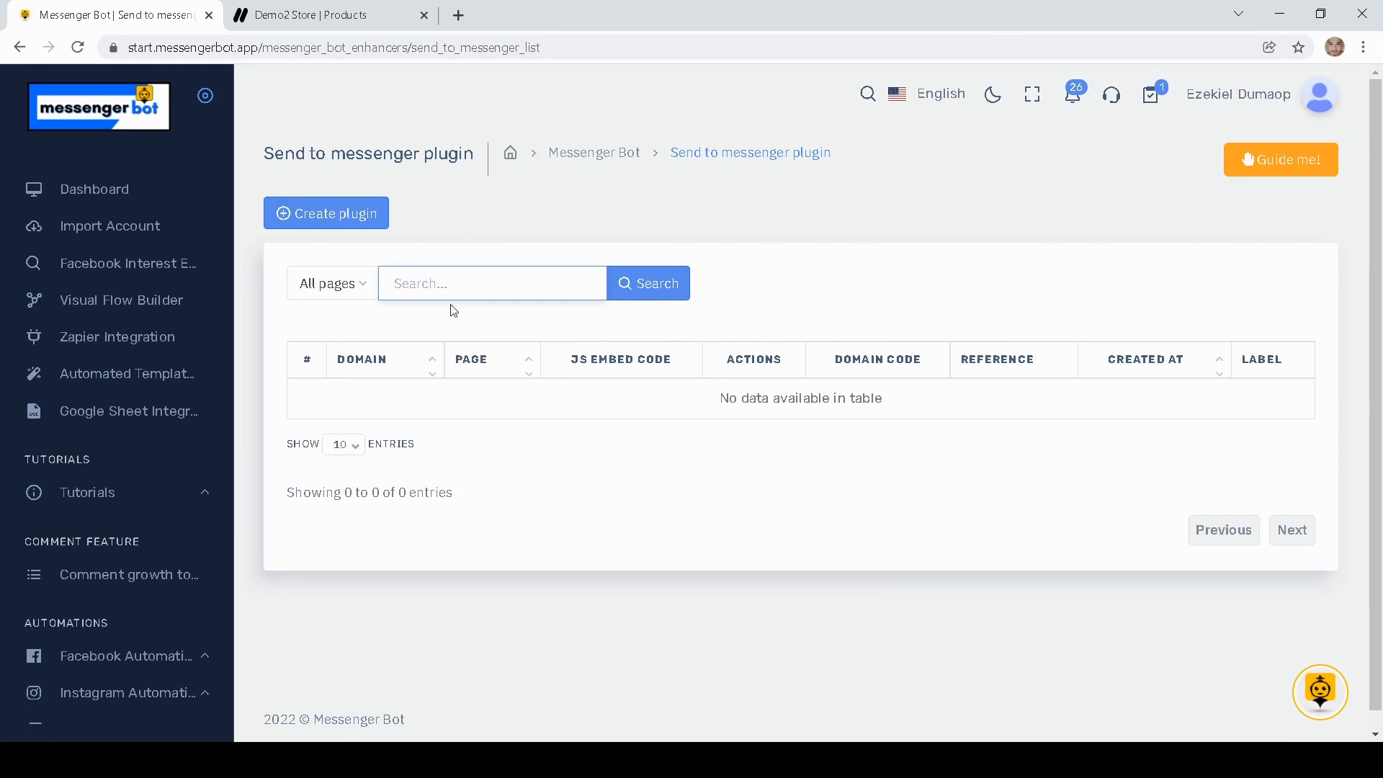
click(341, 219)
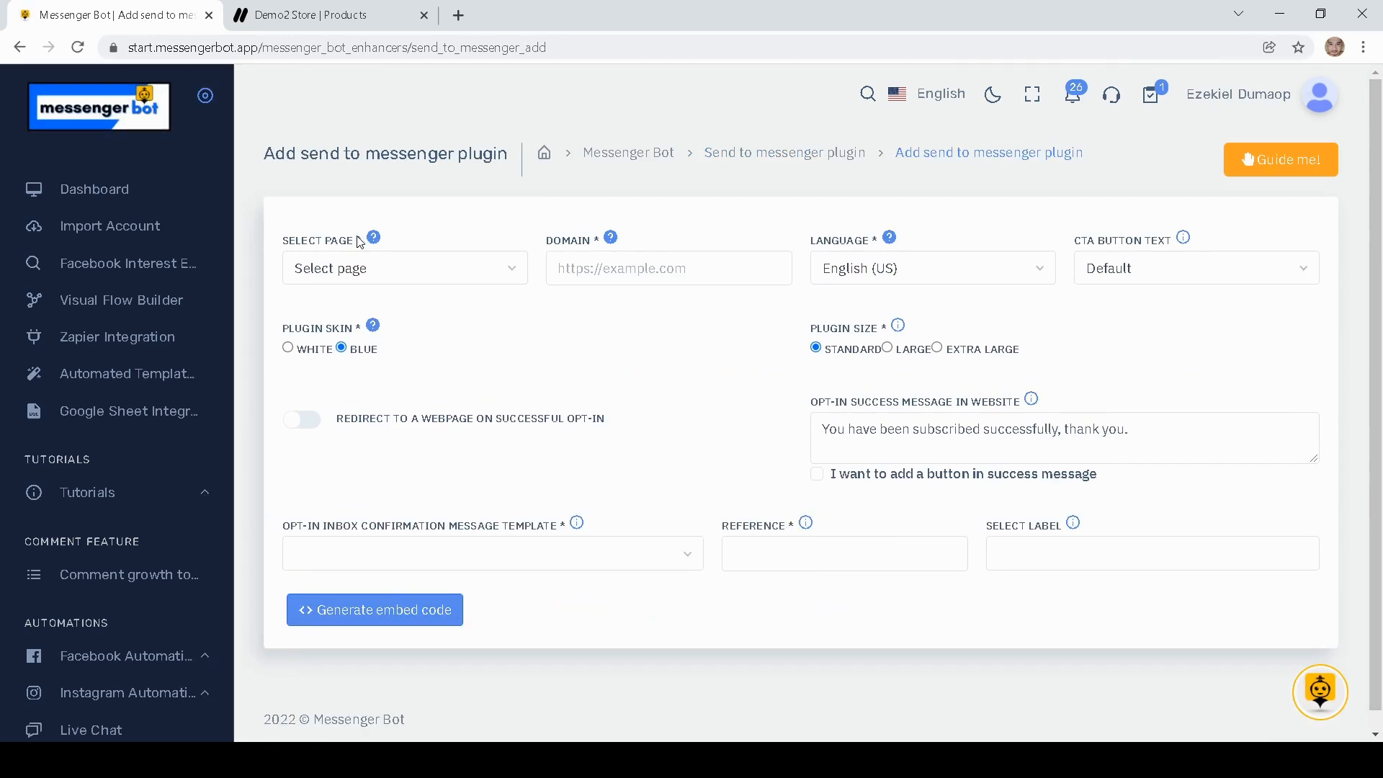
scroll(475, 321, down, 1)
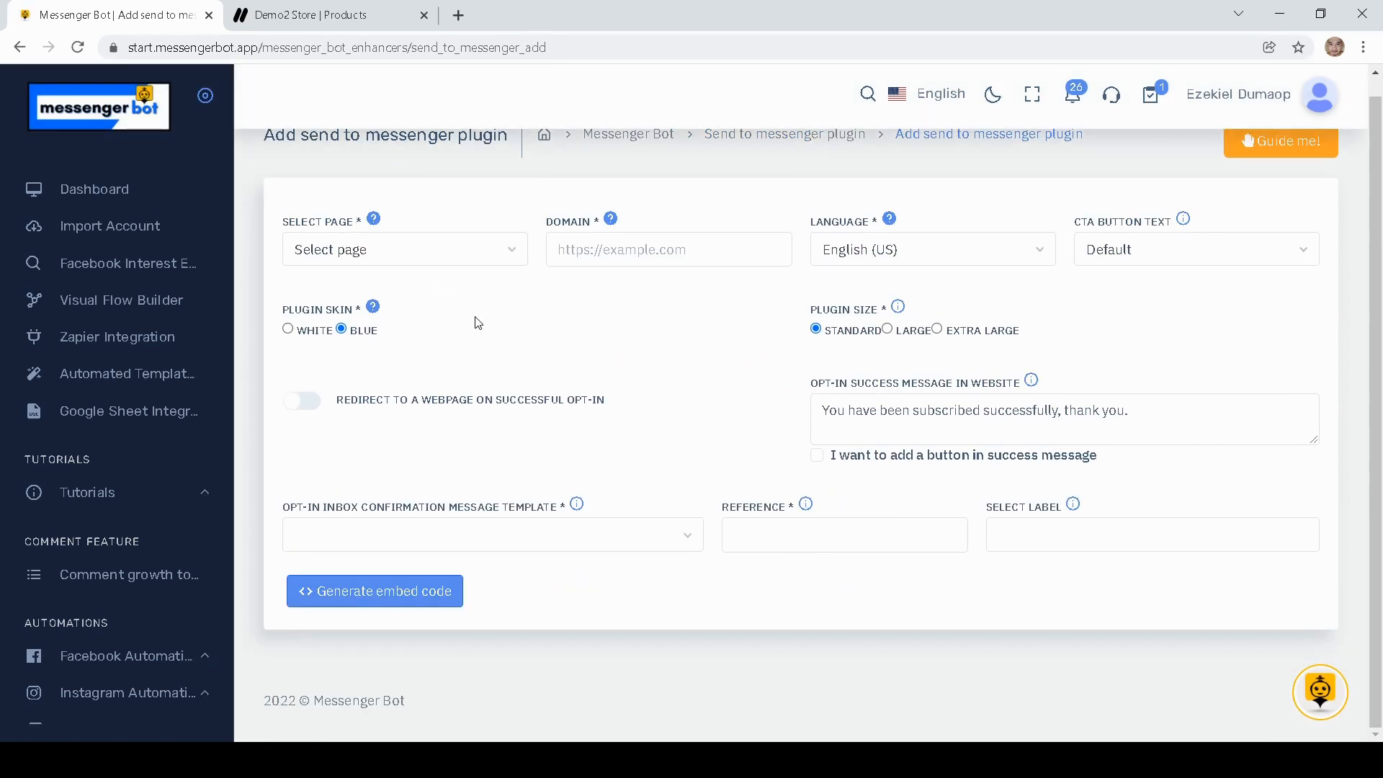
click(442, 256)
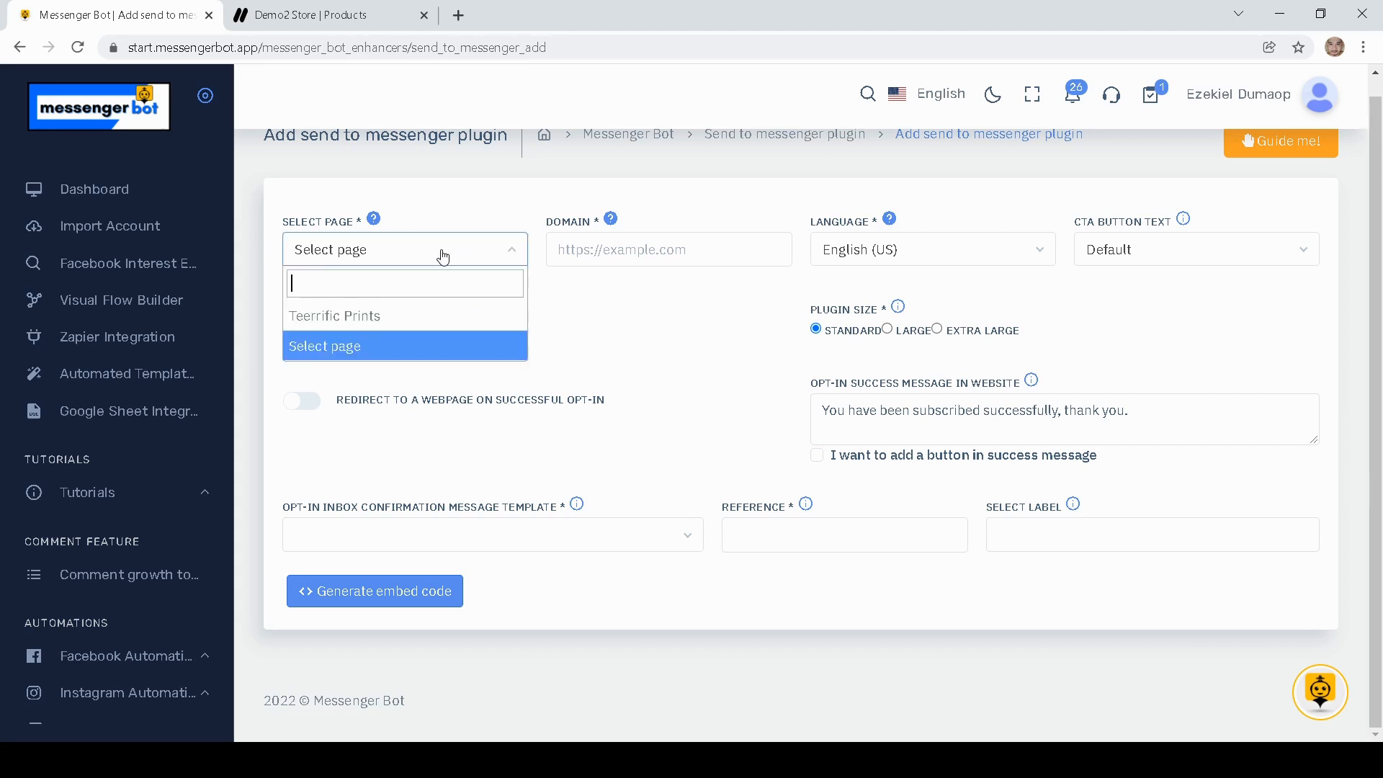
click(398, 315)
click(633, 260)
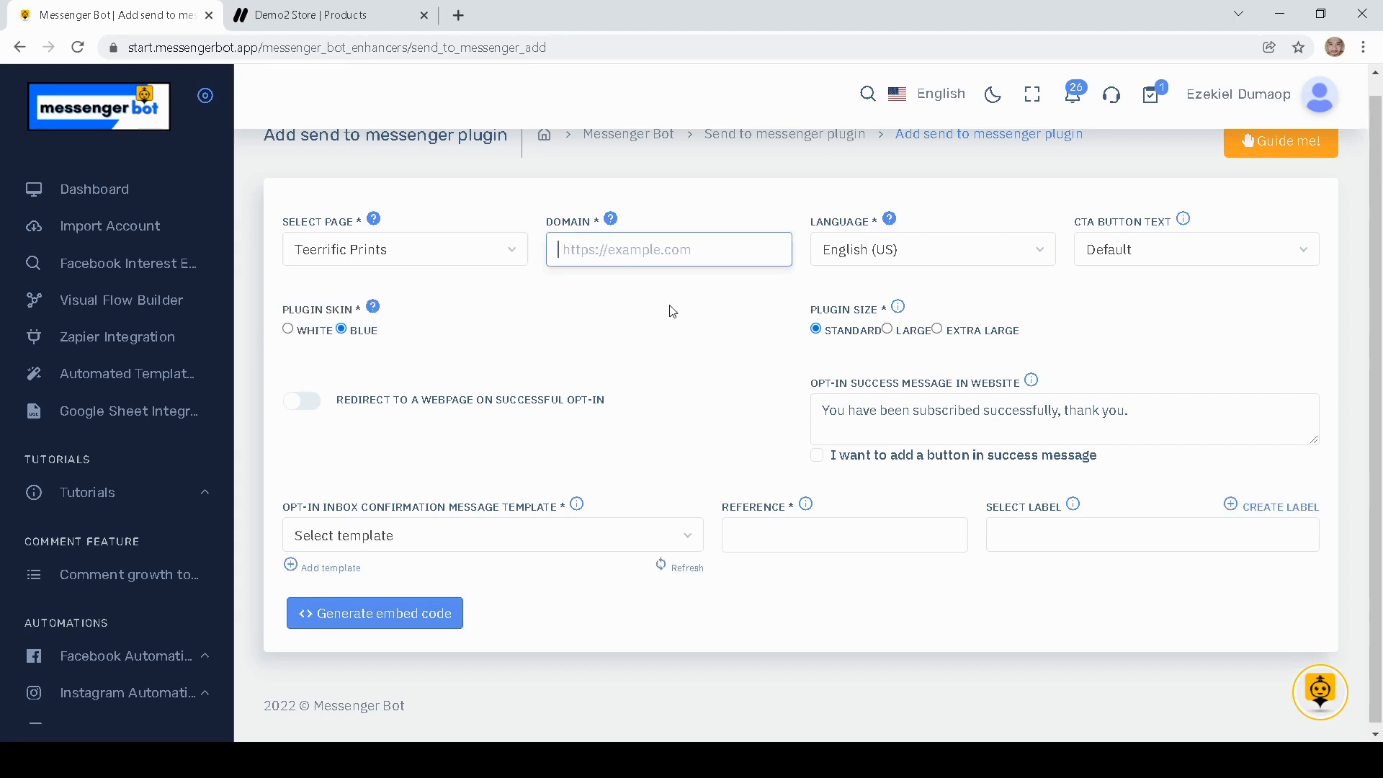
scroll(674, 317, up, 1)
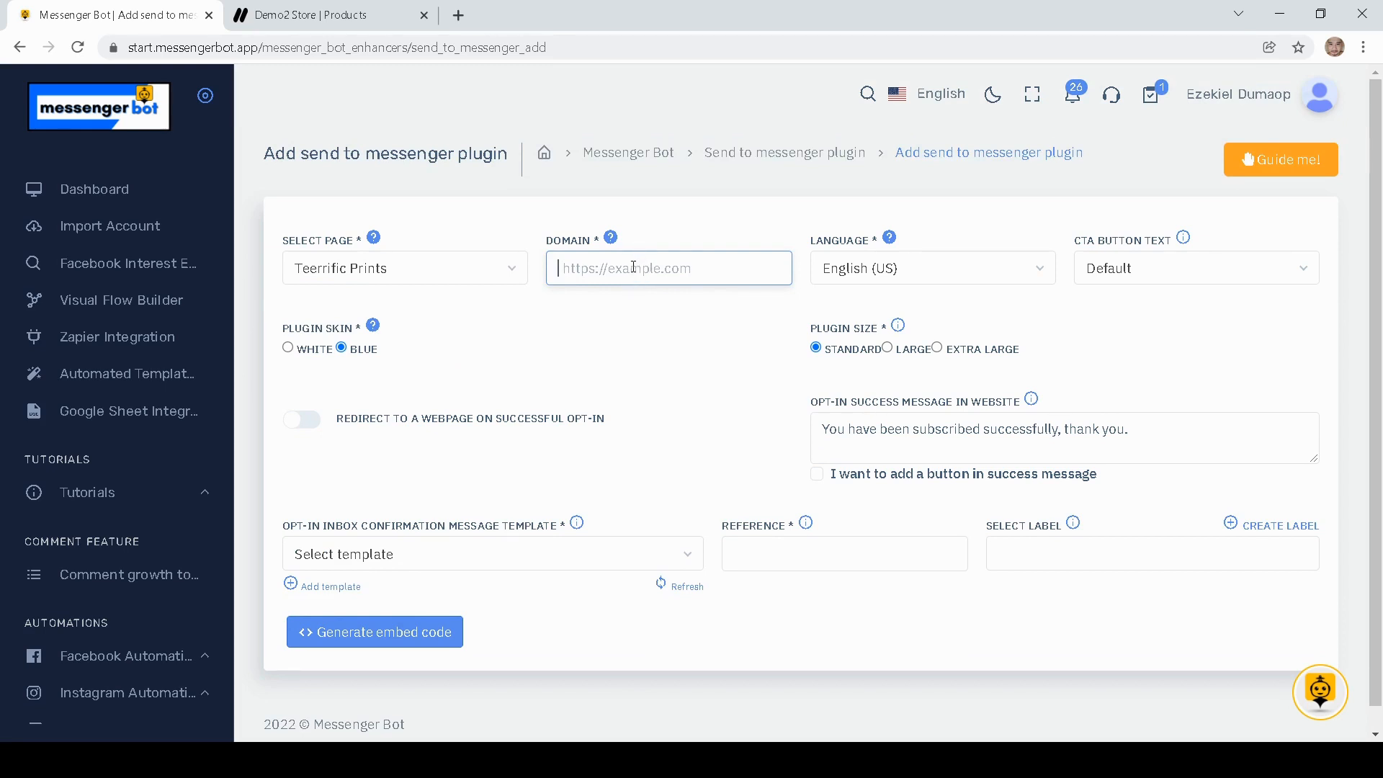
key(ctrl+v)
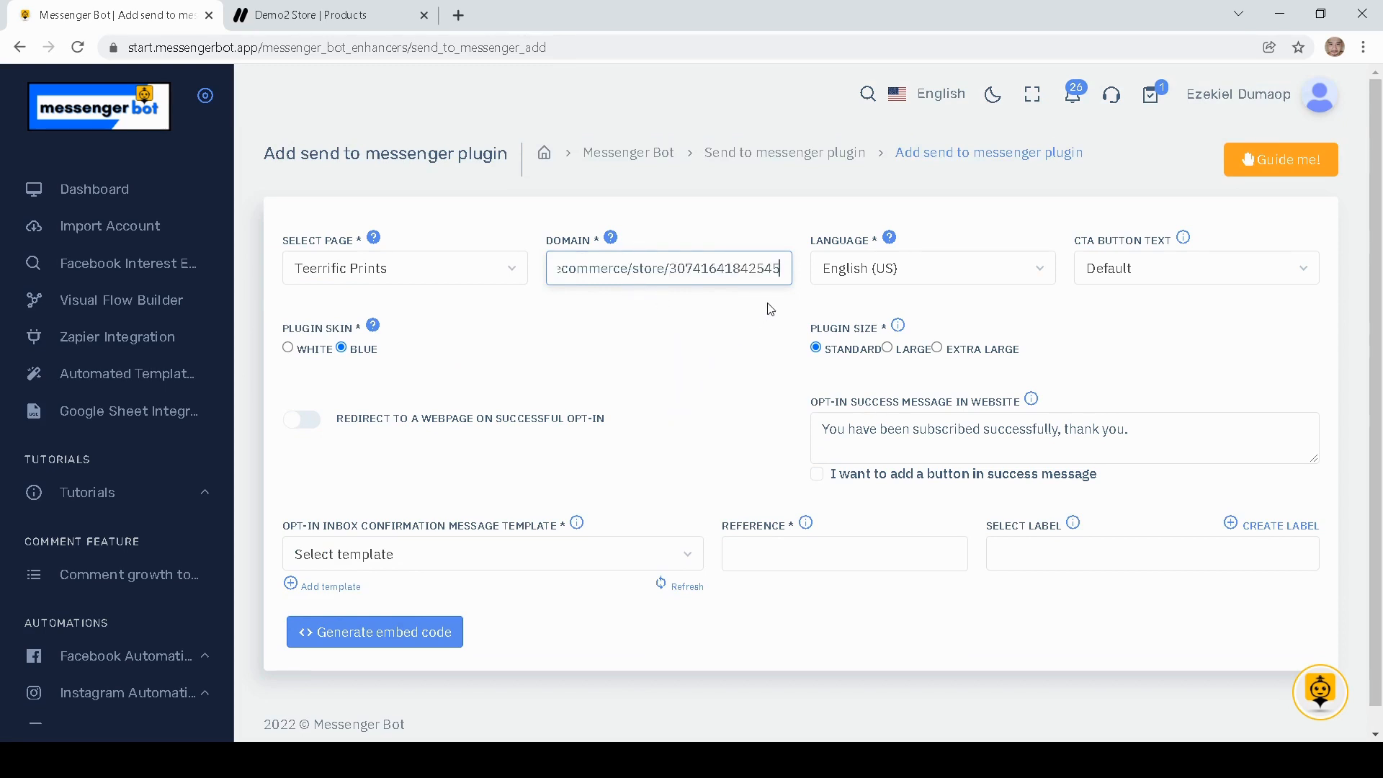
scroll(918, 286, down, 1)
click(1005, 277)
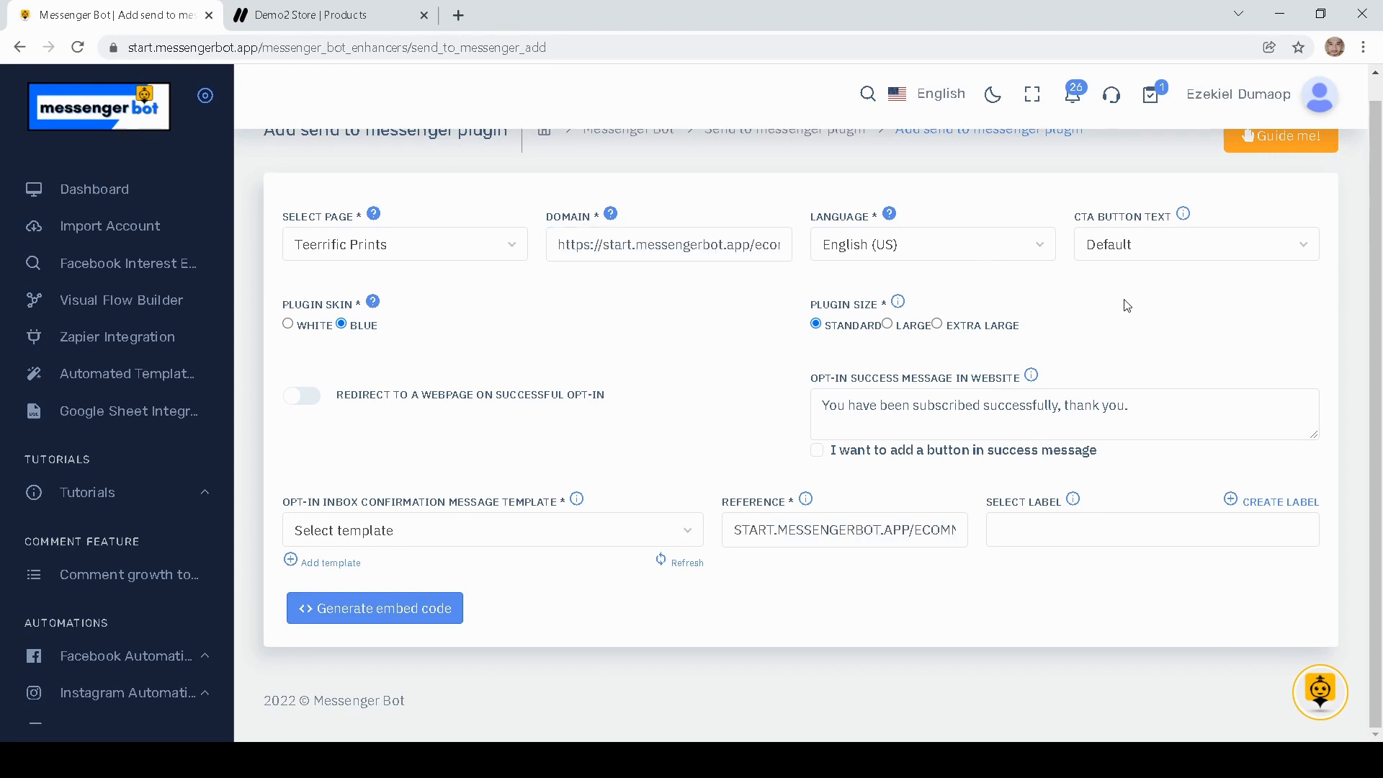
- Look through the available call-to-action texts and set the CTA button text to MESSAGE ME
click(1137, 257)
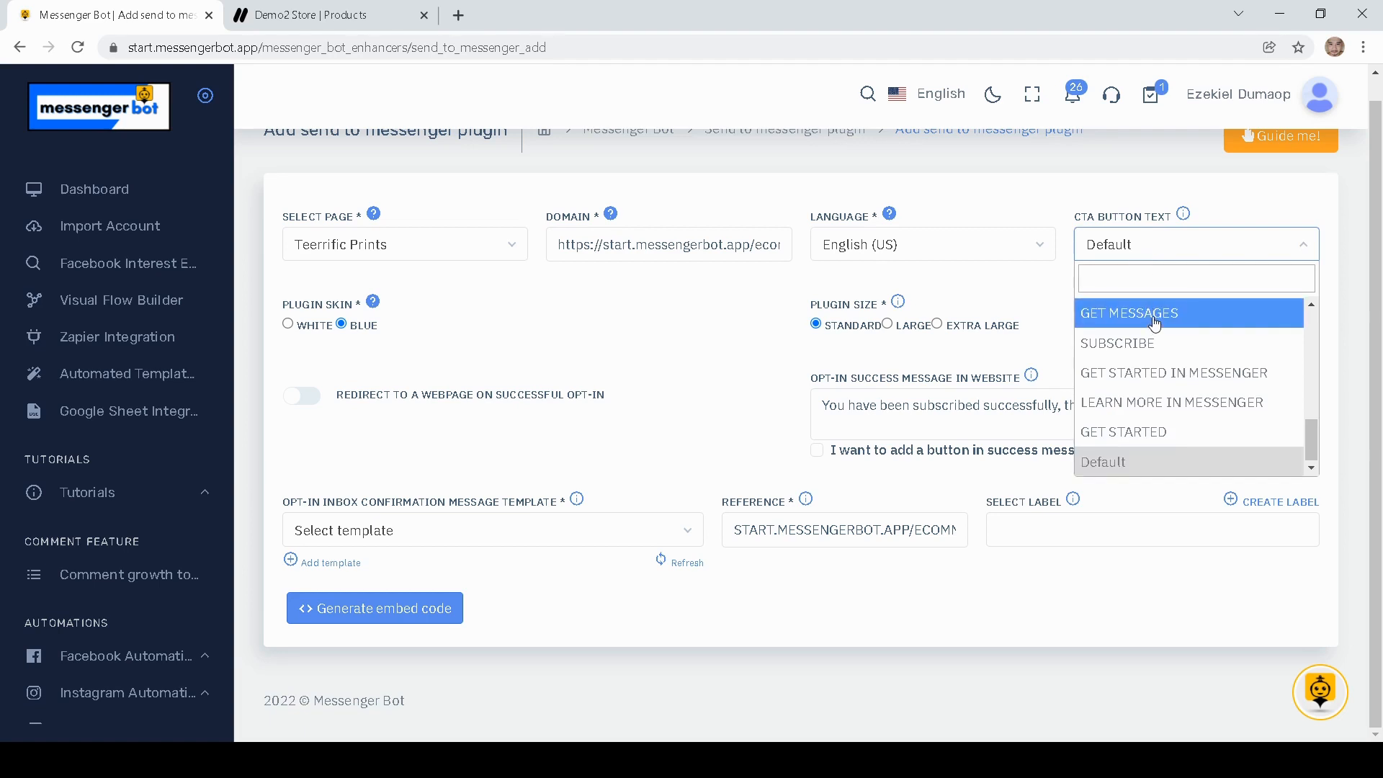
scroll(1154, 407, up, 5)
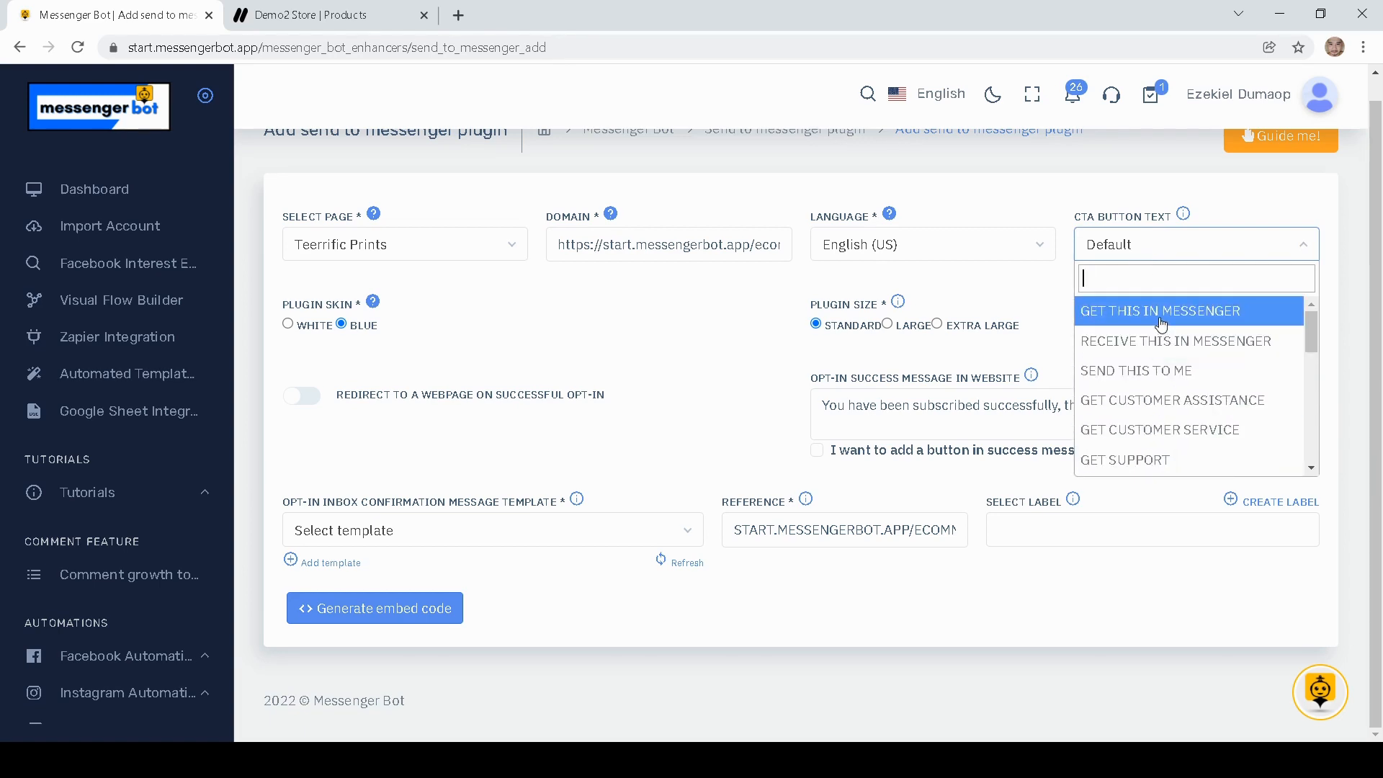
scroll(1160, 342, down, 5)
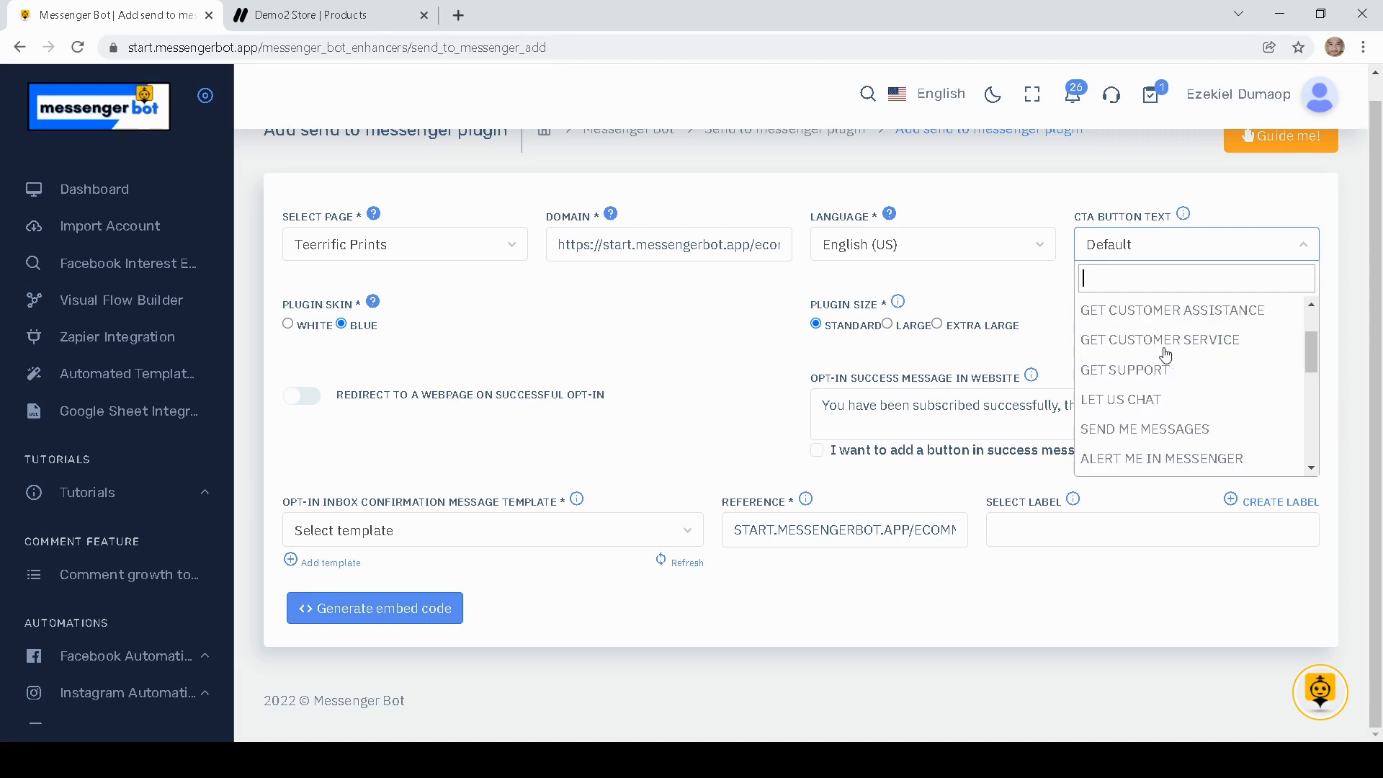
scroll(1217, 389, up, 5)
scroll(1219, 396, down, 3)
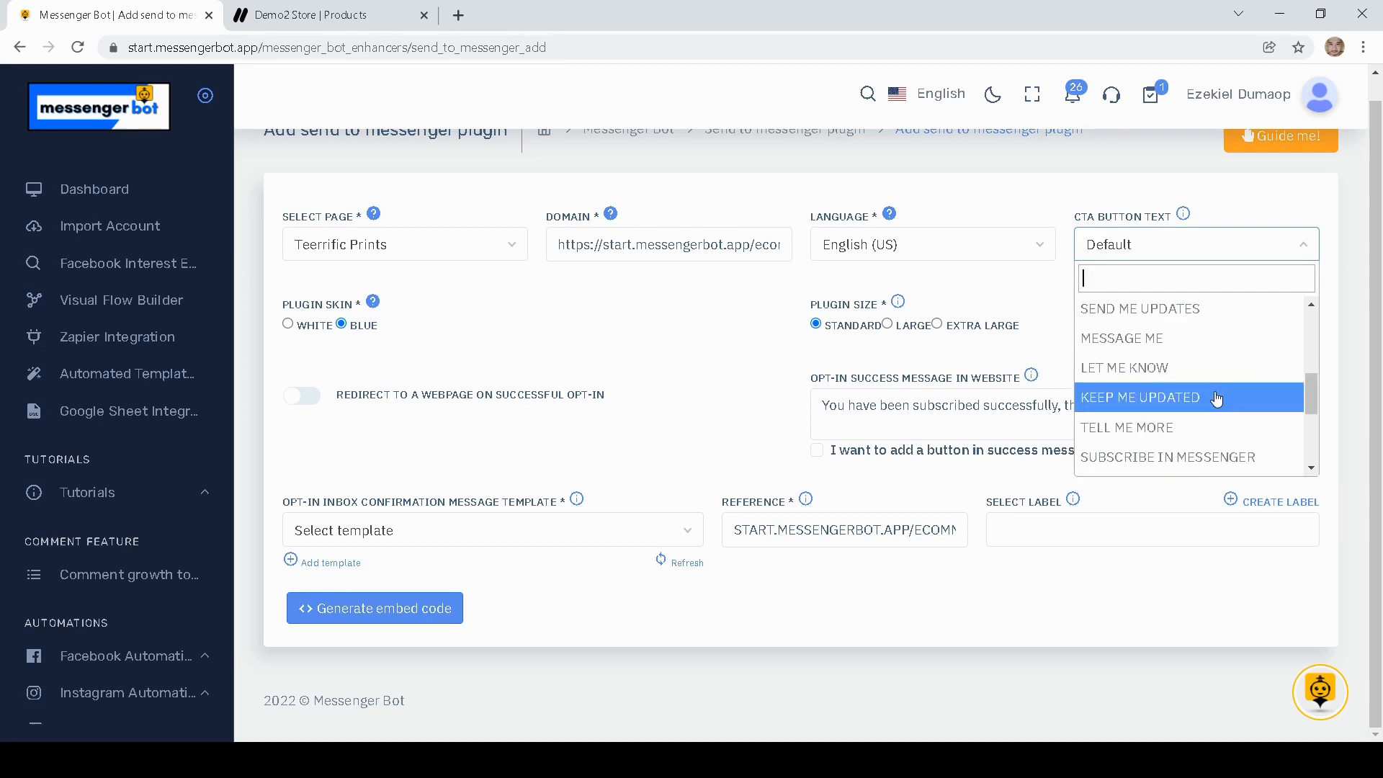
scroll(1219, 399, up, 3)
scroll(1203, 403, down, 2)
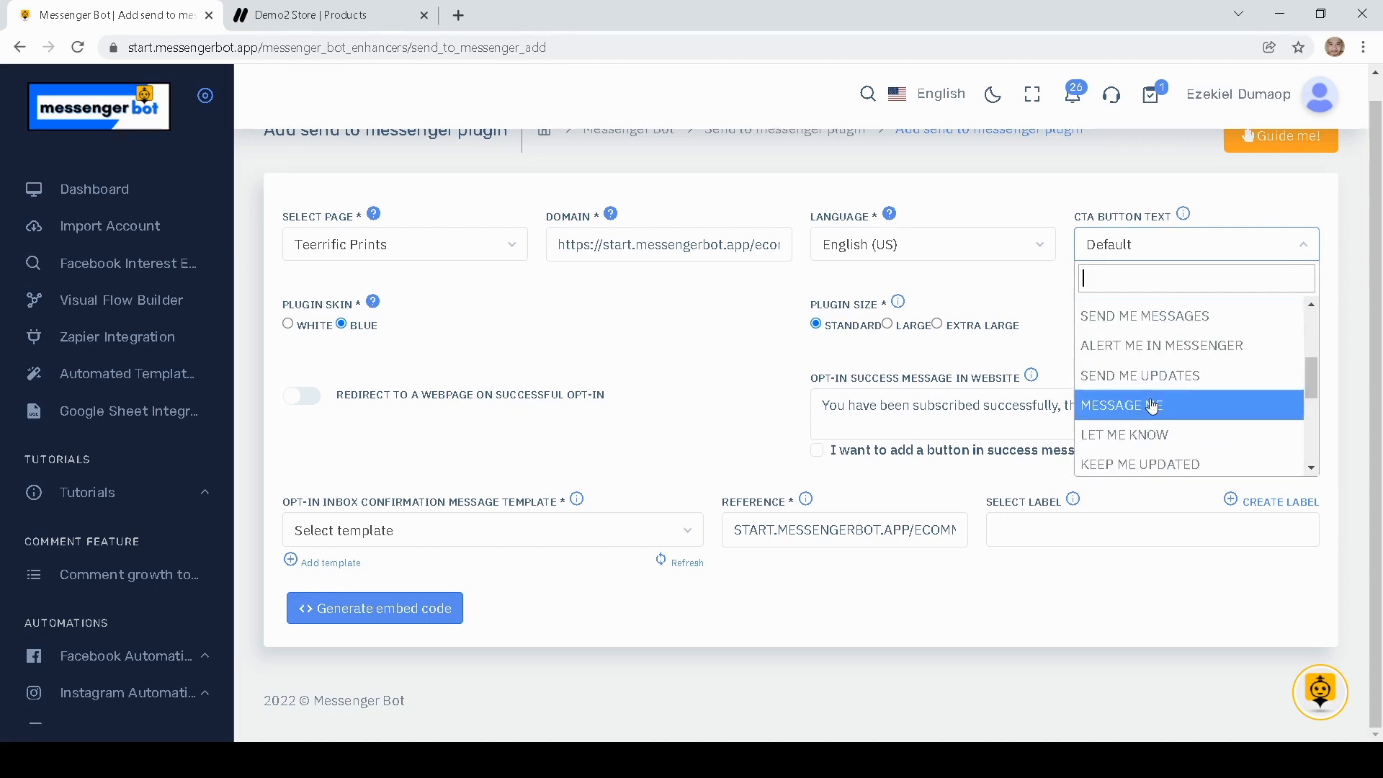
click(1151, 404)
click(632, 326)
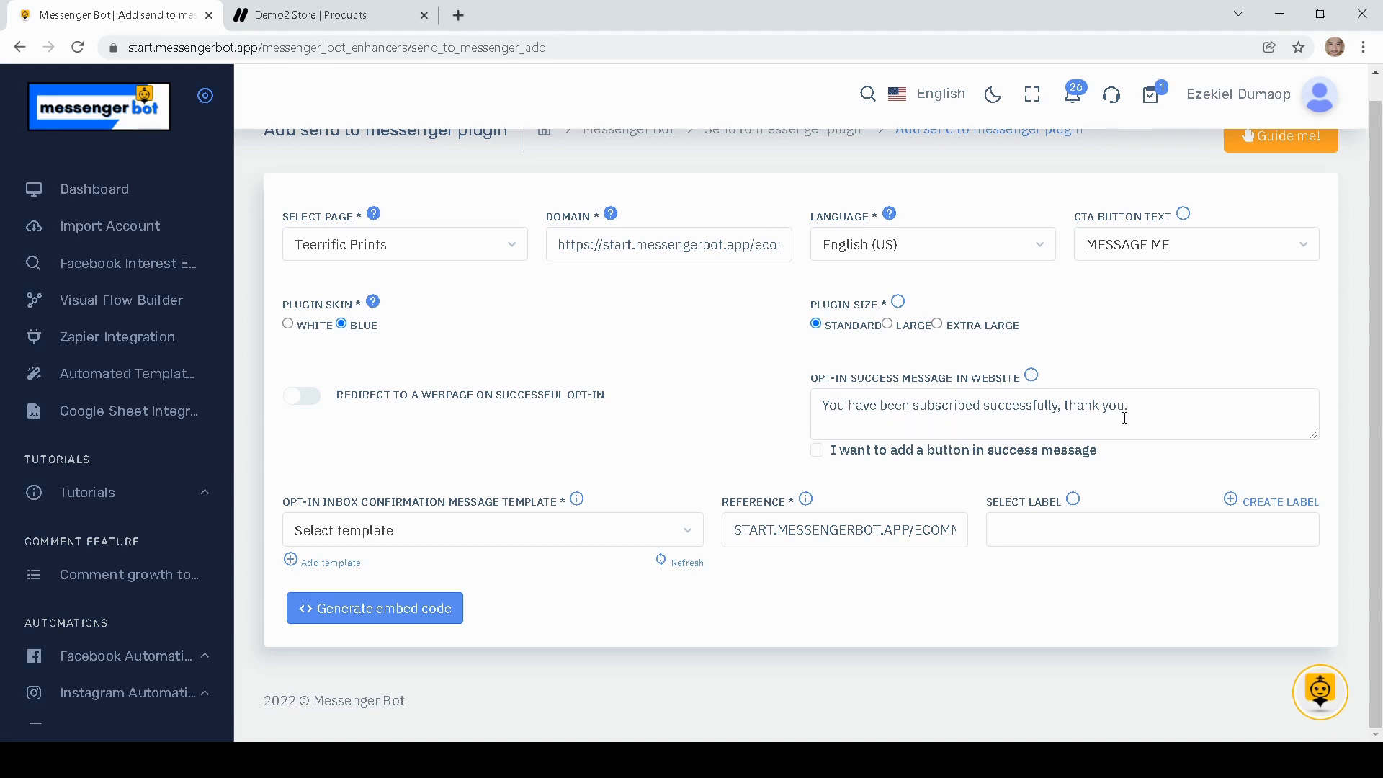
- Review the website opt-in success message and choose View Our Services as the opt-in inbox confirmation message template
drag(1135, 412, 734, 425)
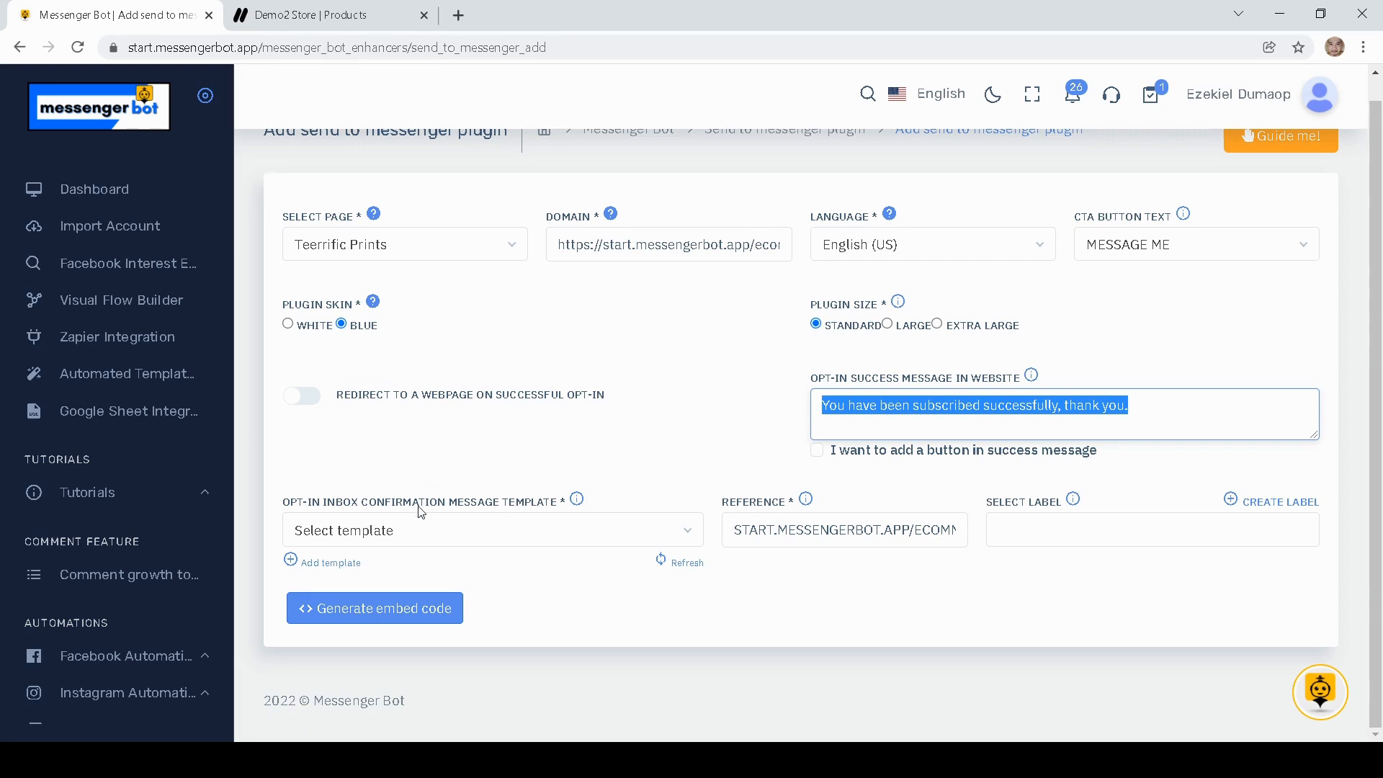
click(388, 533)
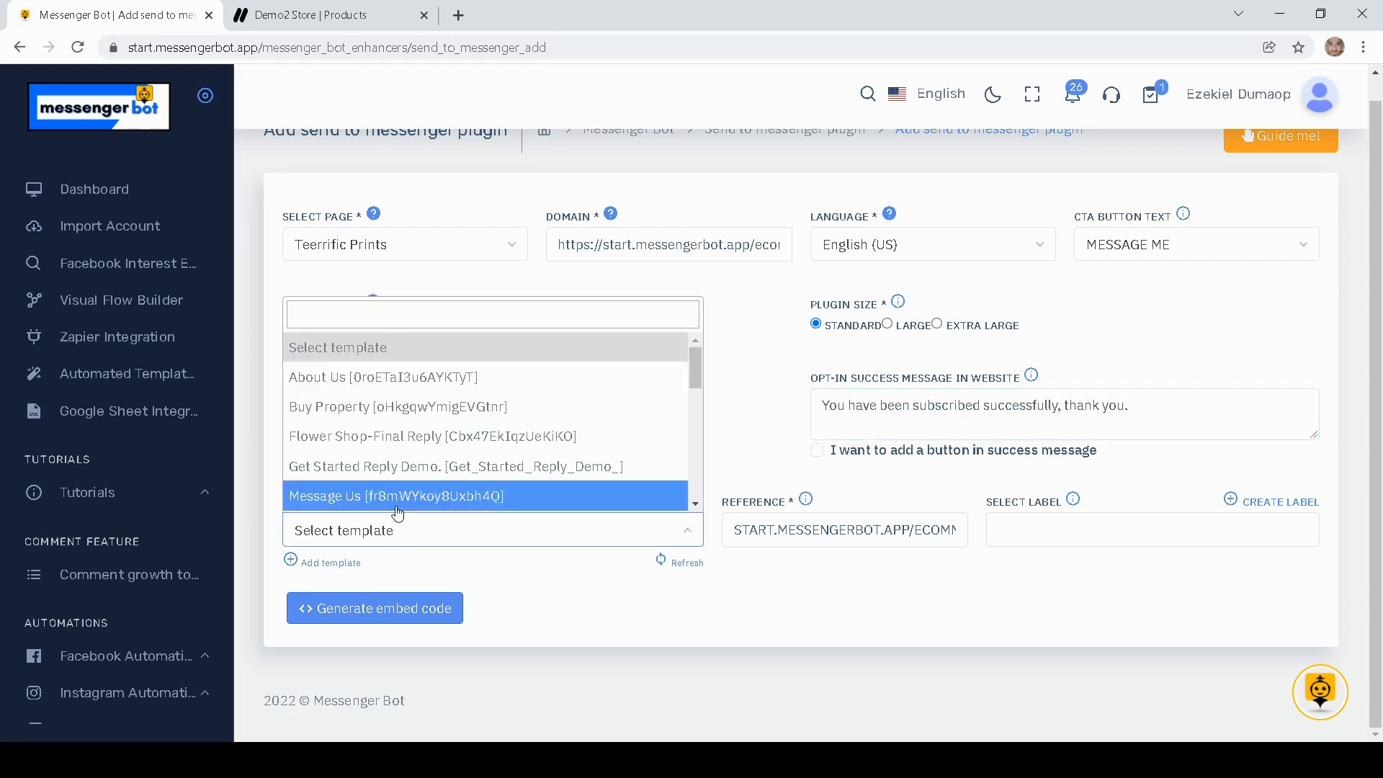
scroll(375, 489, down, 5)
click(360, 488)
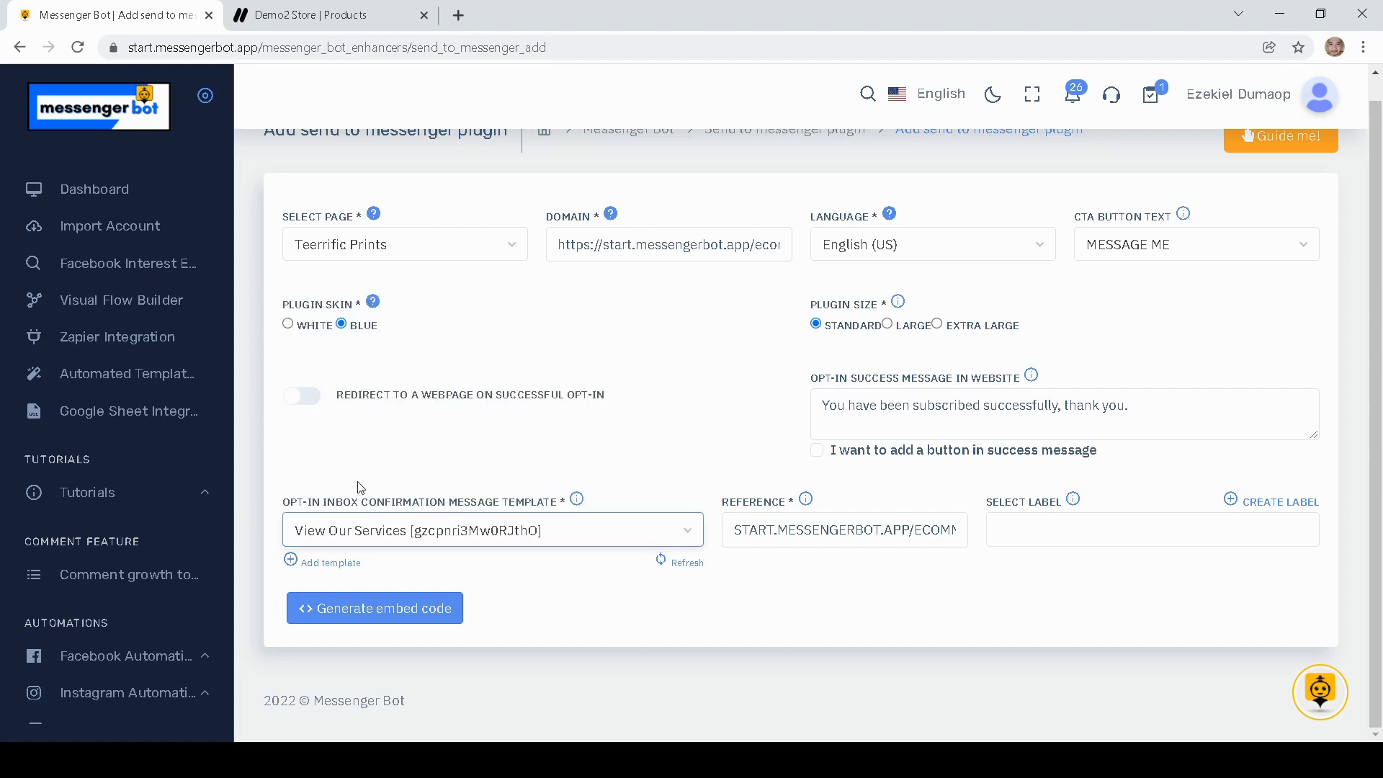
click(447, 465)
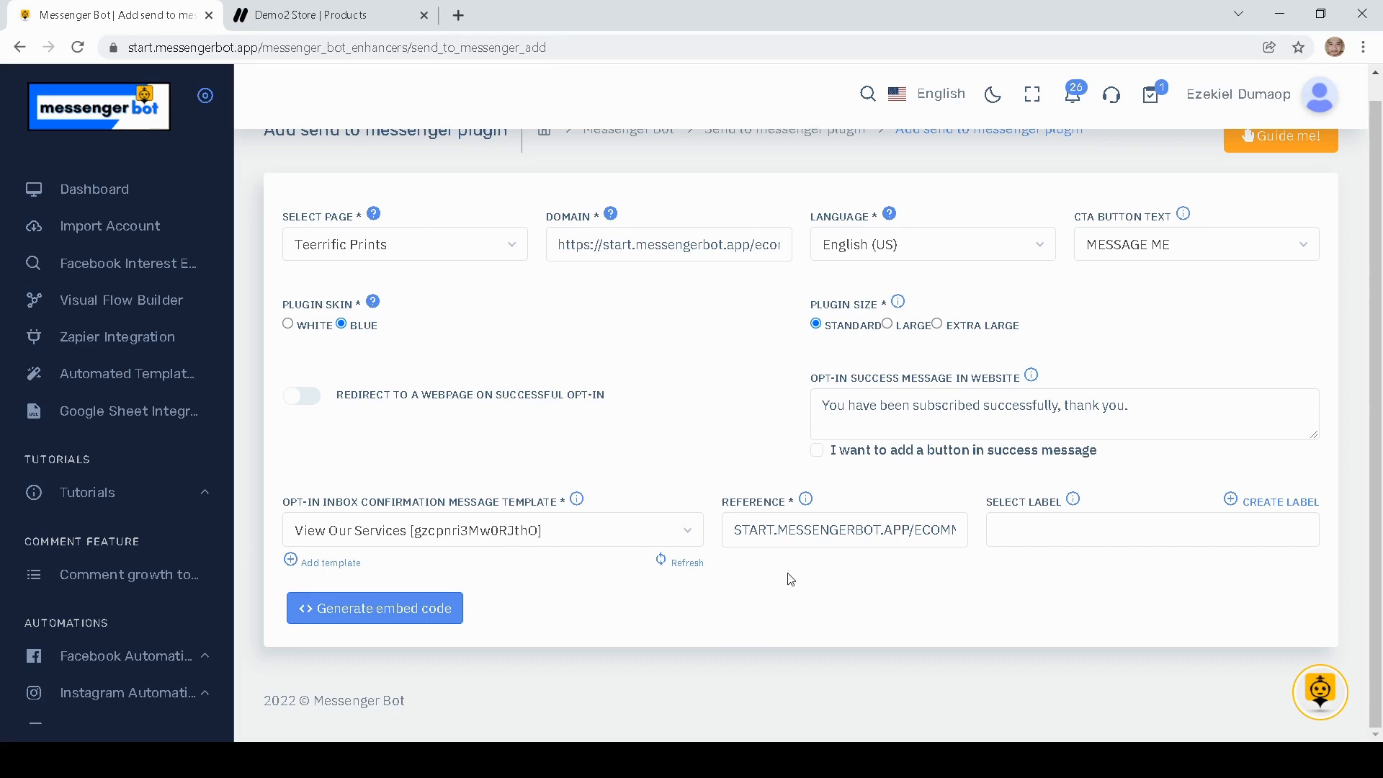
- Assign the subscriber label and generate the Send to Messenger embed code, selecting the code before closing its dialog
click(1049, 529)
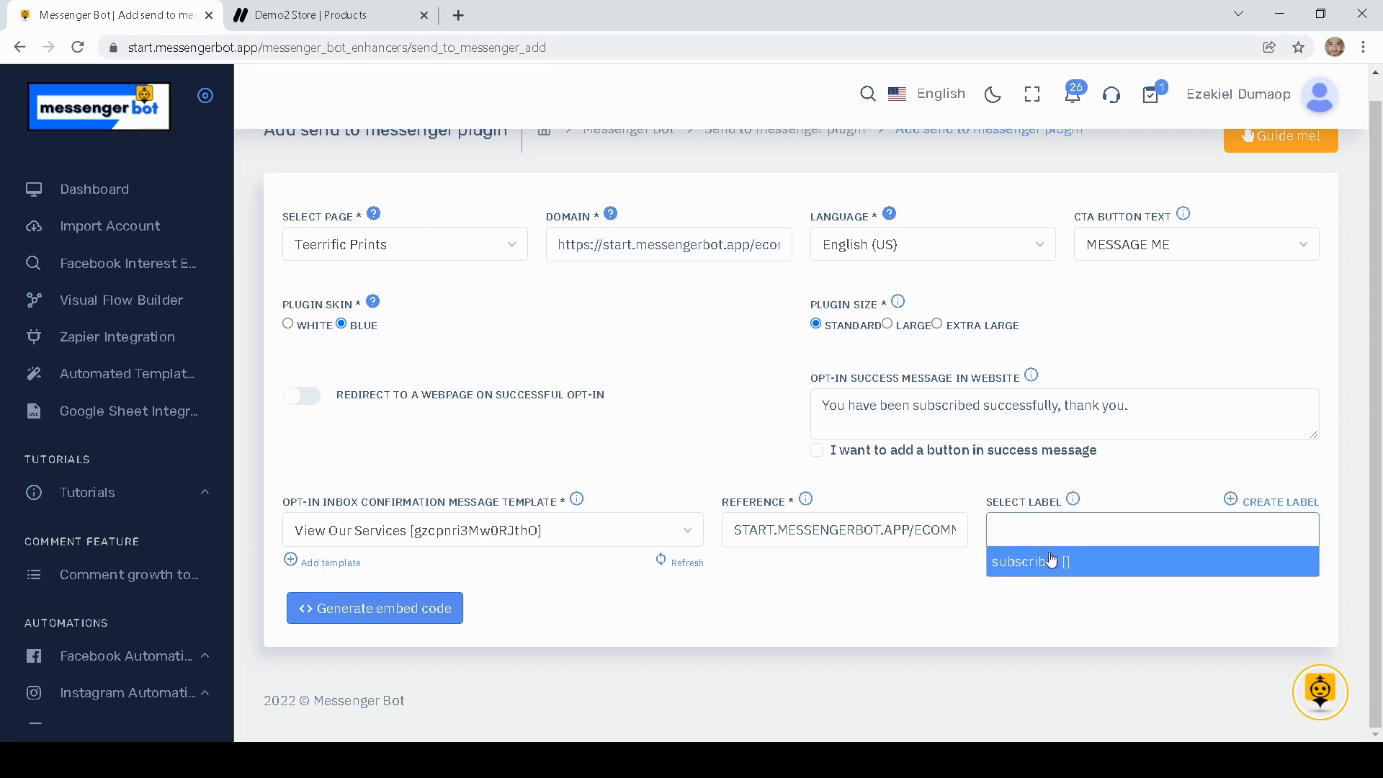
click(1051, 560)
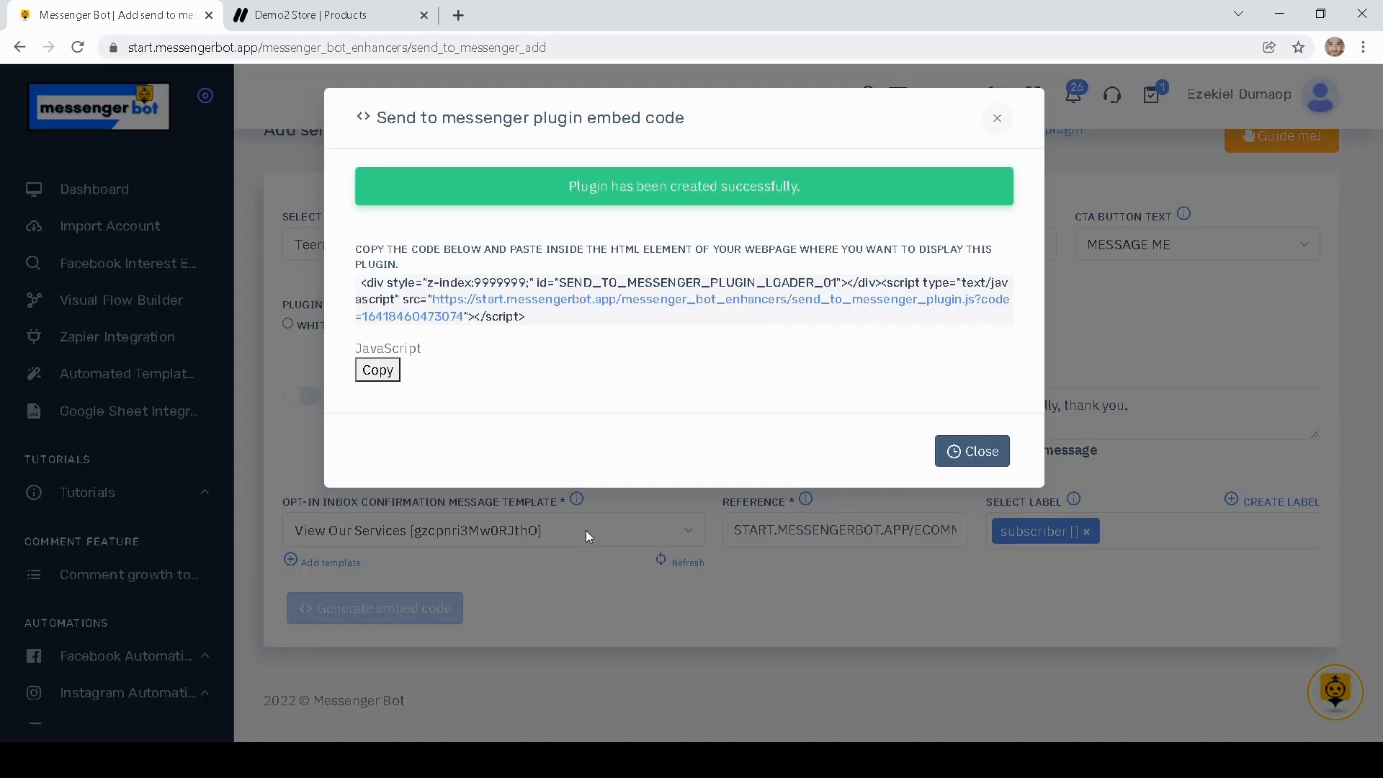
triple_click(516, 320)
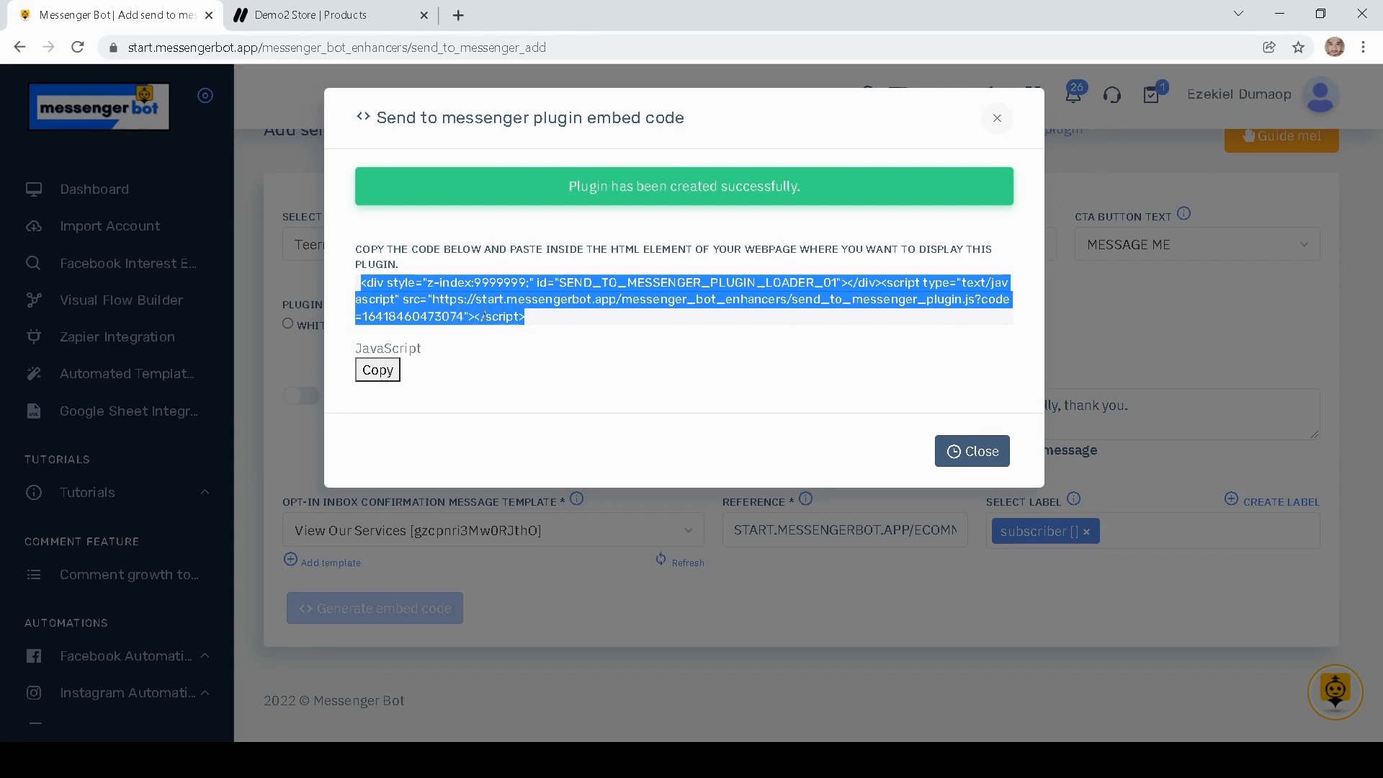
click(958, 451)
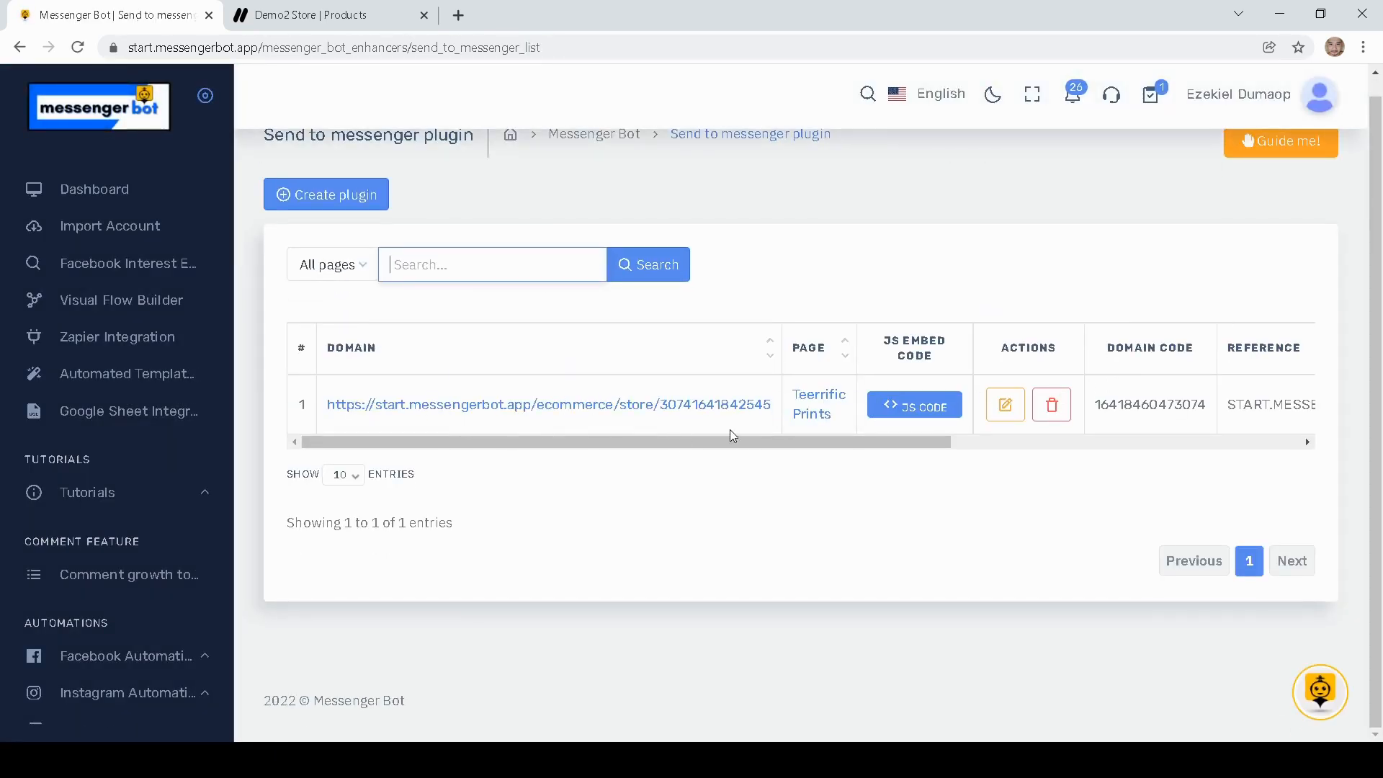
- Return to the Messenger Bot tools and start creating an M.me link plugin from Messenger Engagement
scroll(600, 342, up, 1)
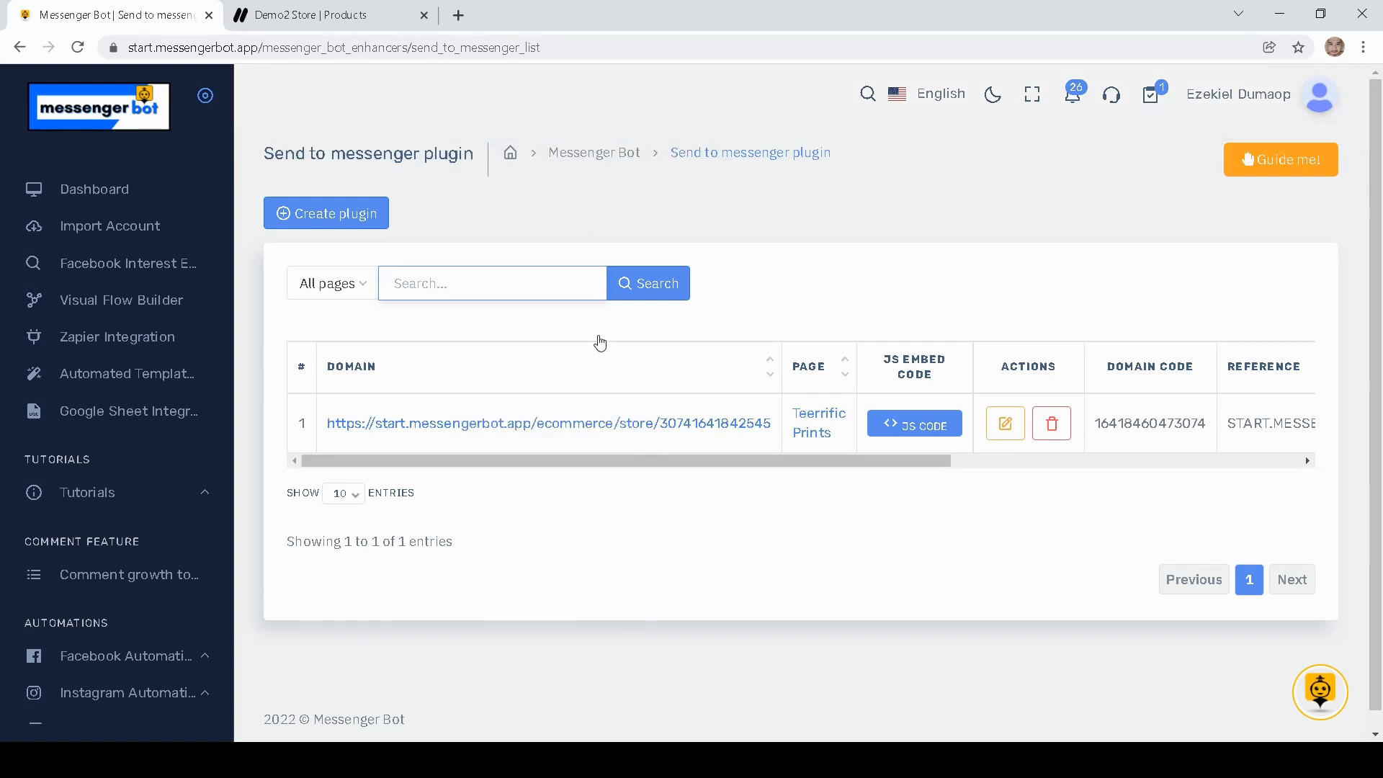
click(566, 161)
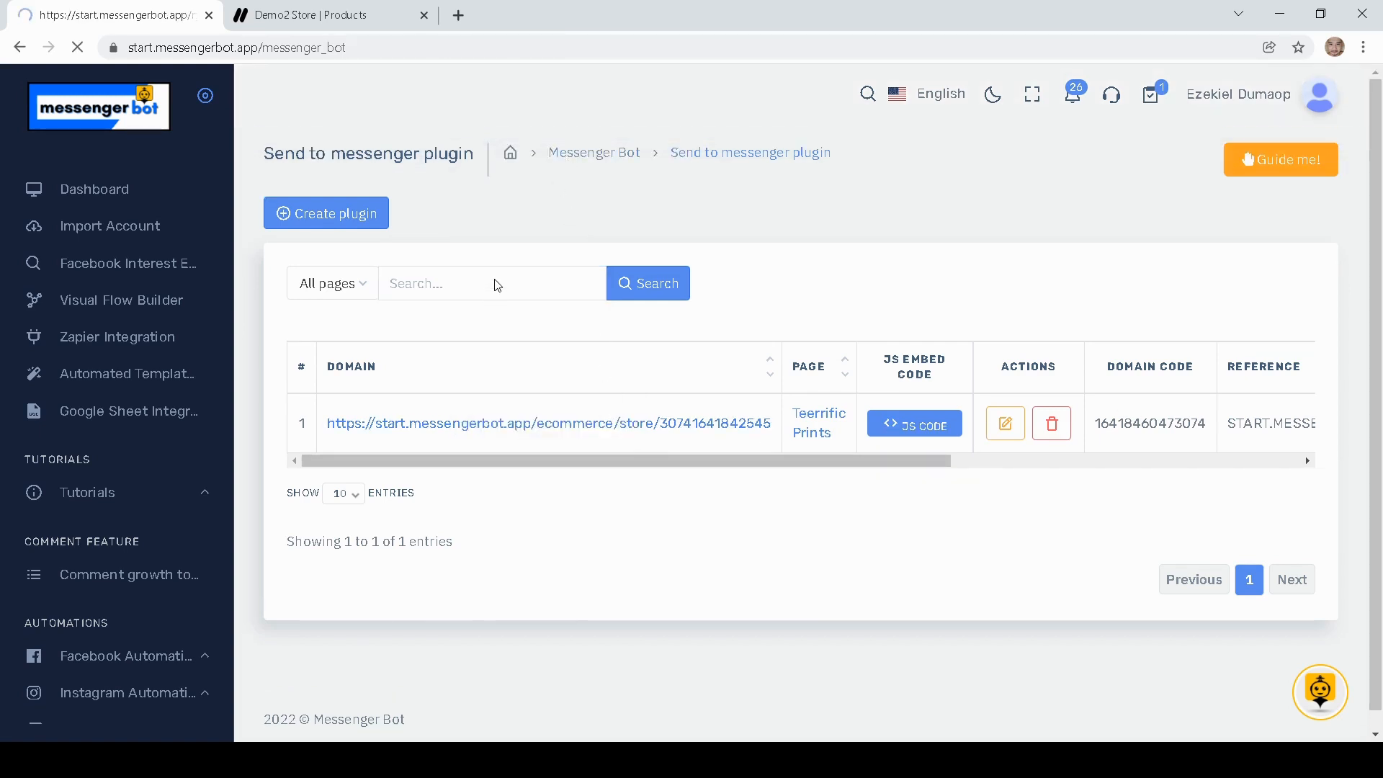
scroll(496, 281, down, 5)
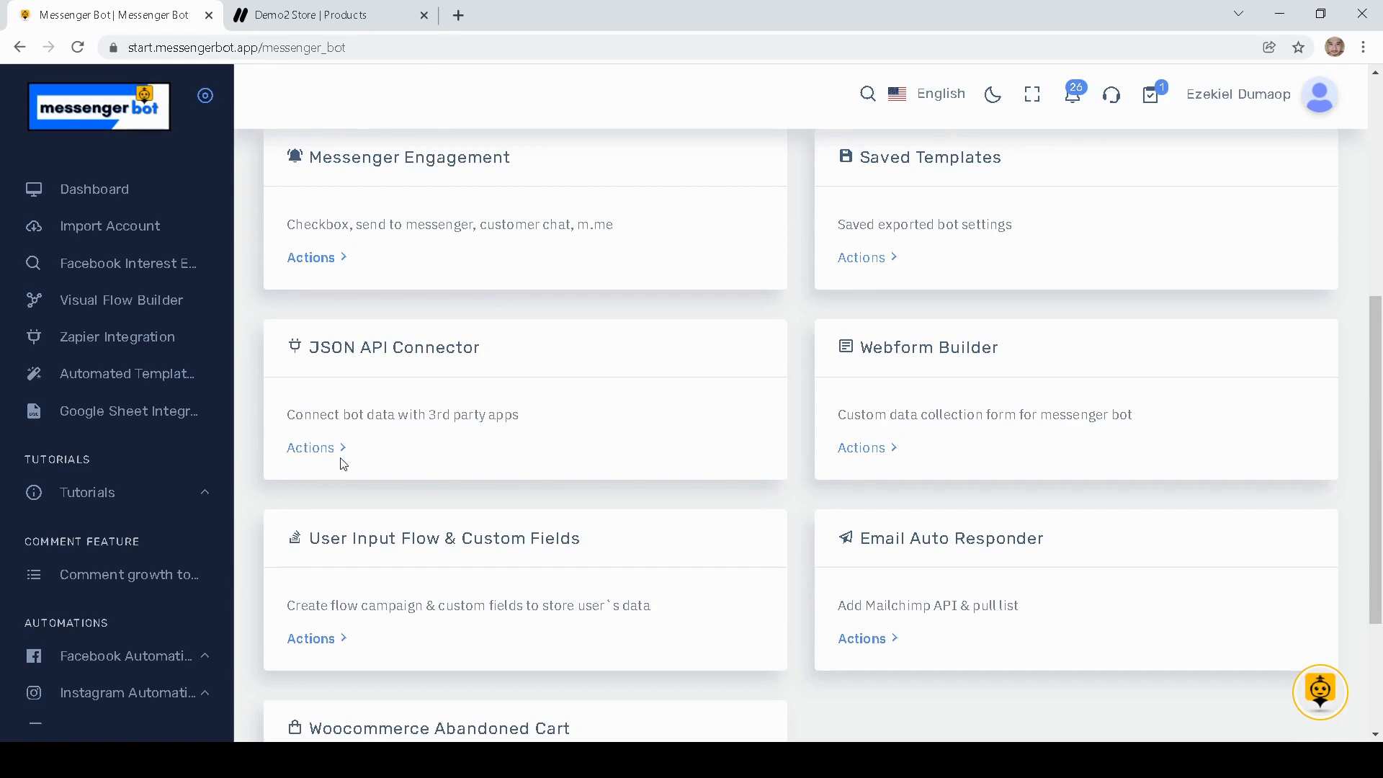
scroll(360, 367, up, 1)
click(328, 348)
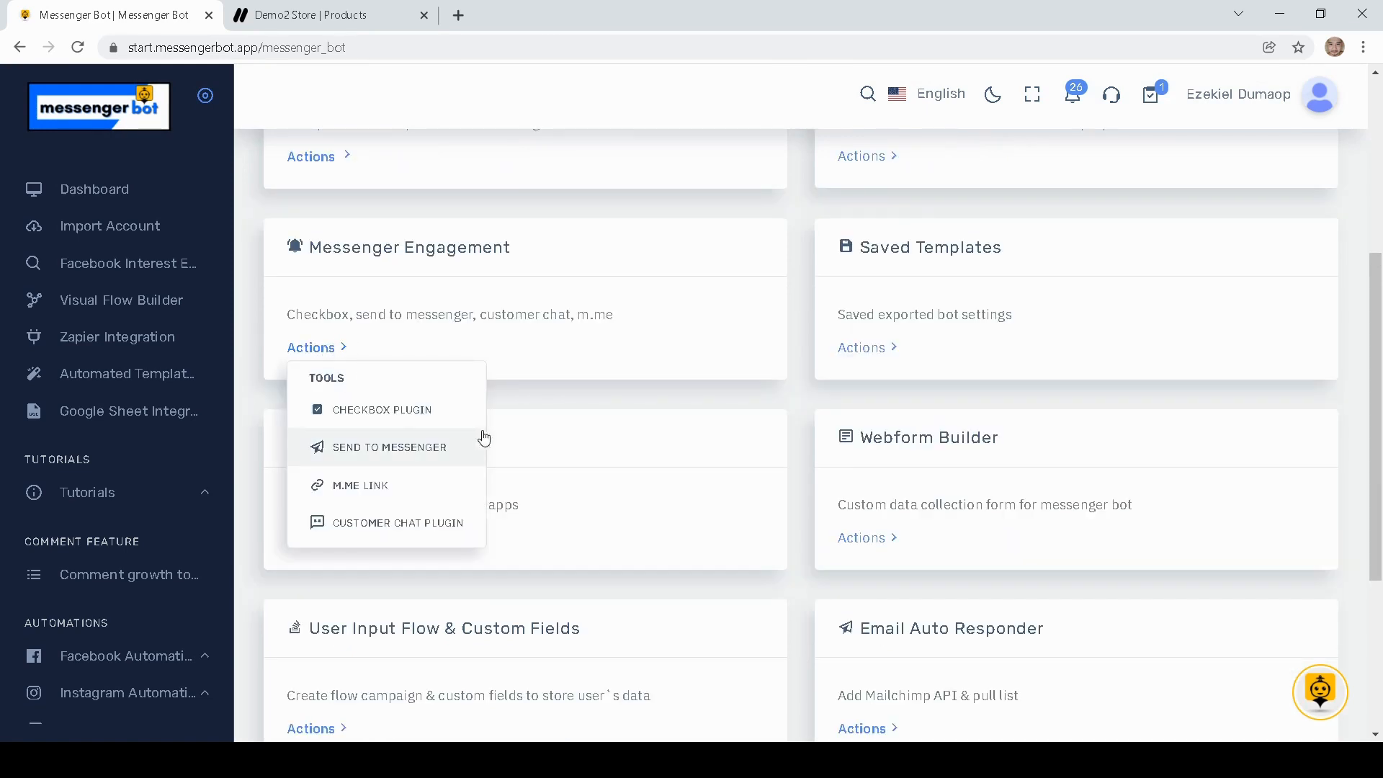
click(371, 490)
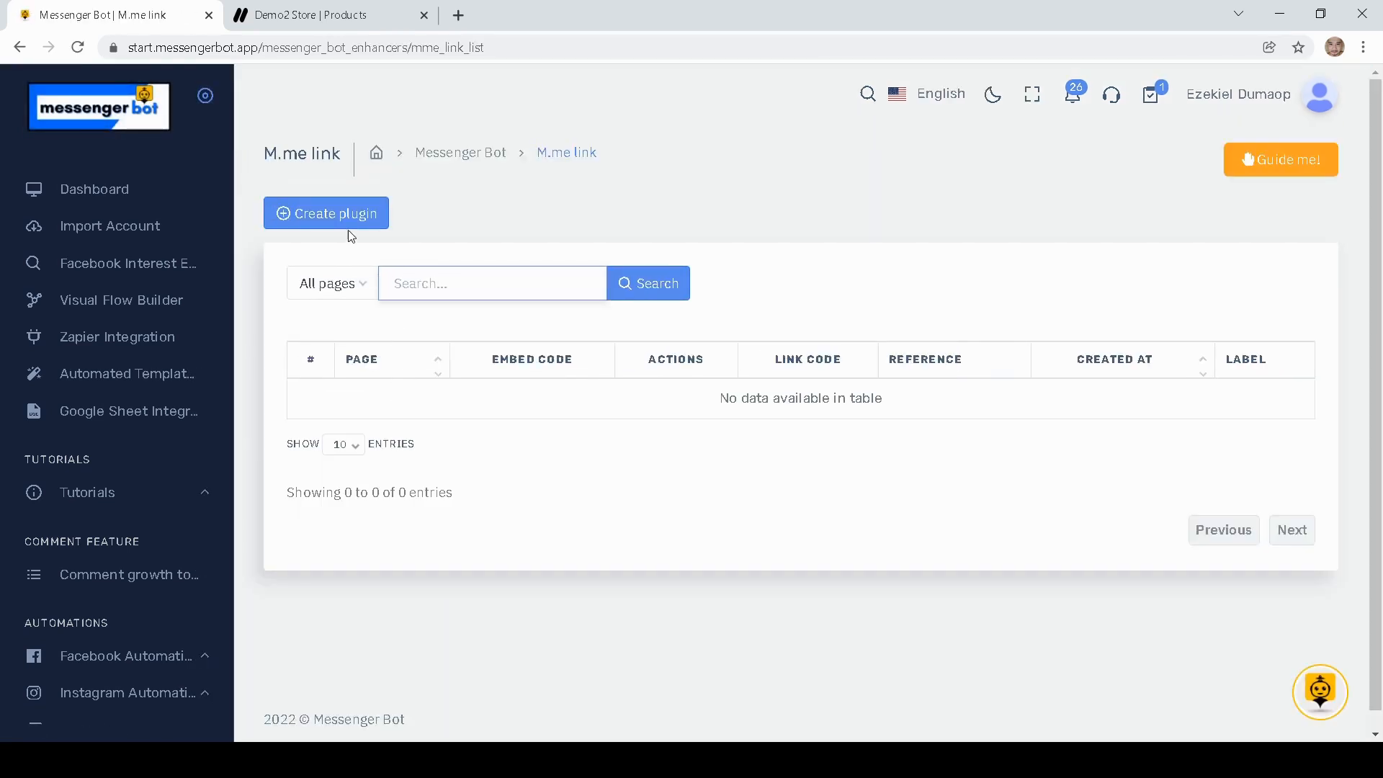
click(347, 220)
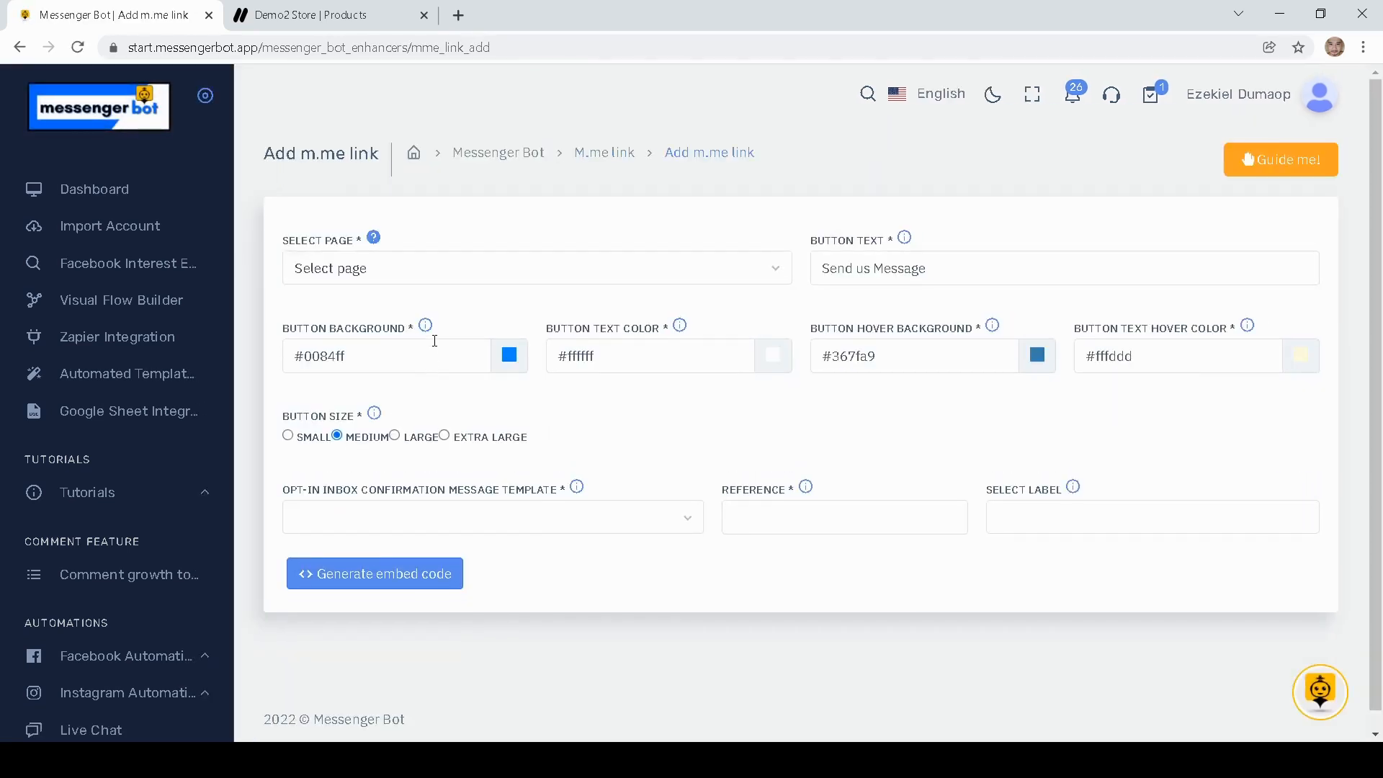
- Select Teerrific Prints as the page for the m.me link and open its button text for editing
click(393, 273)
click(351, 332)
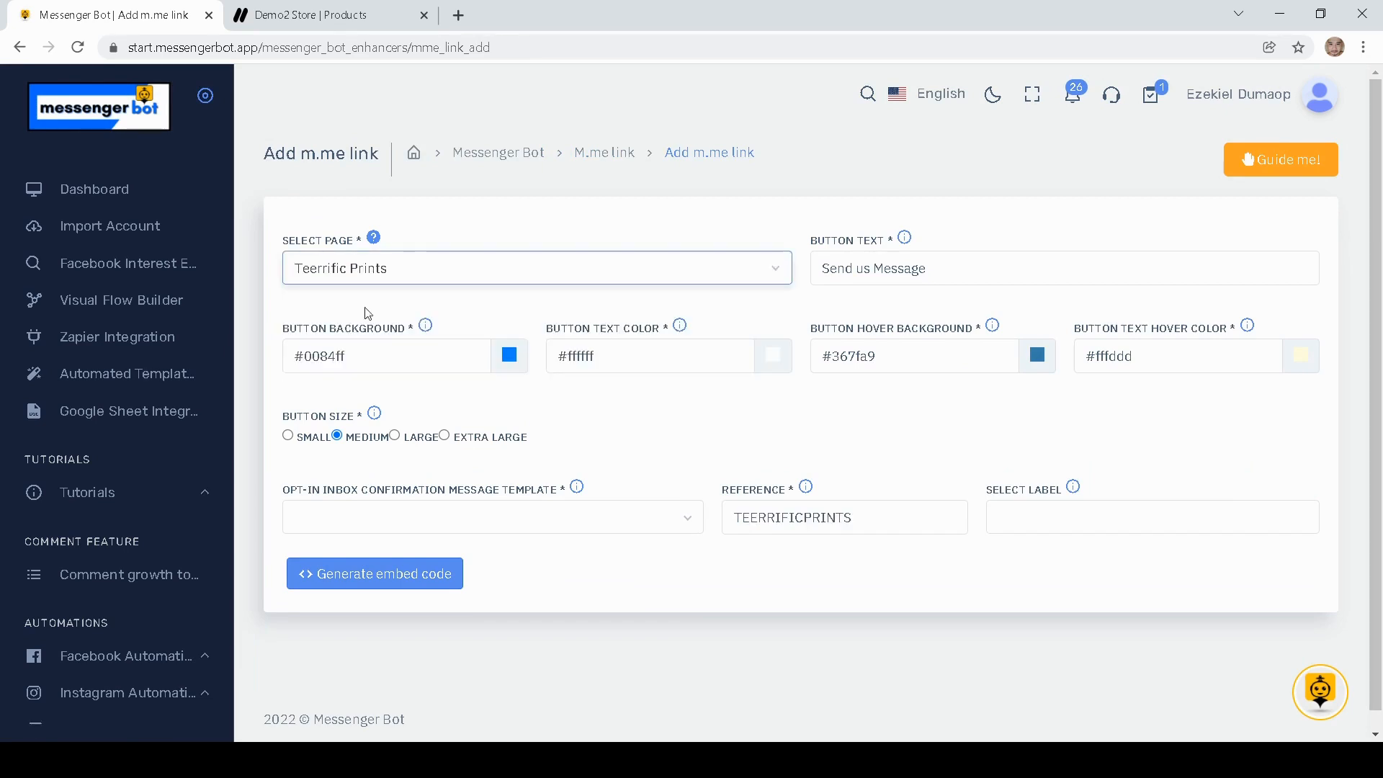
drag(365, 305, 443, 197)
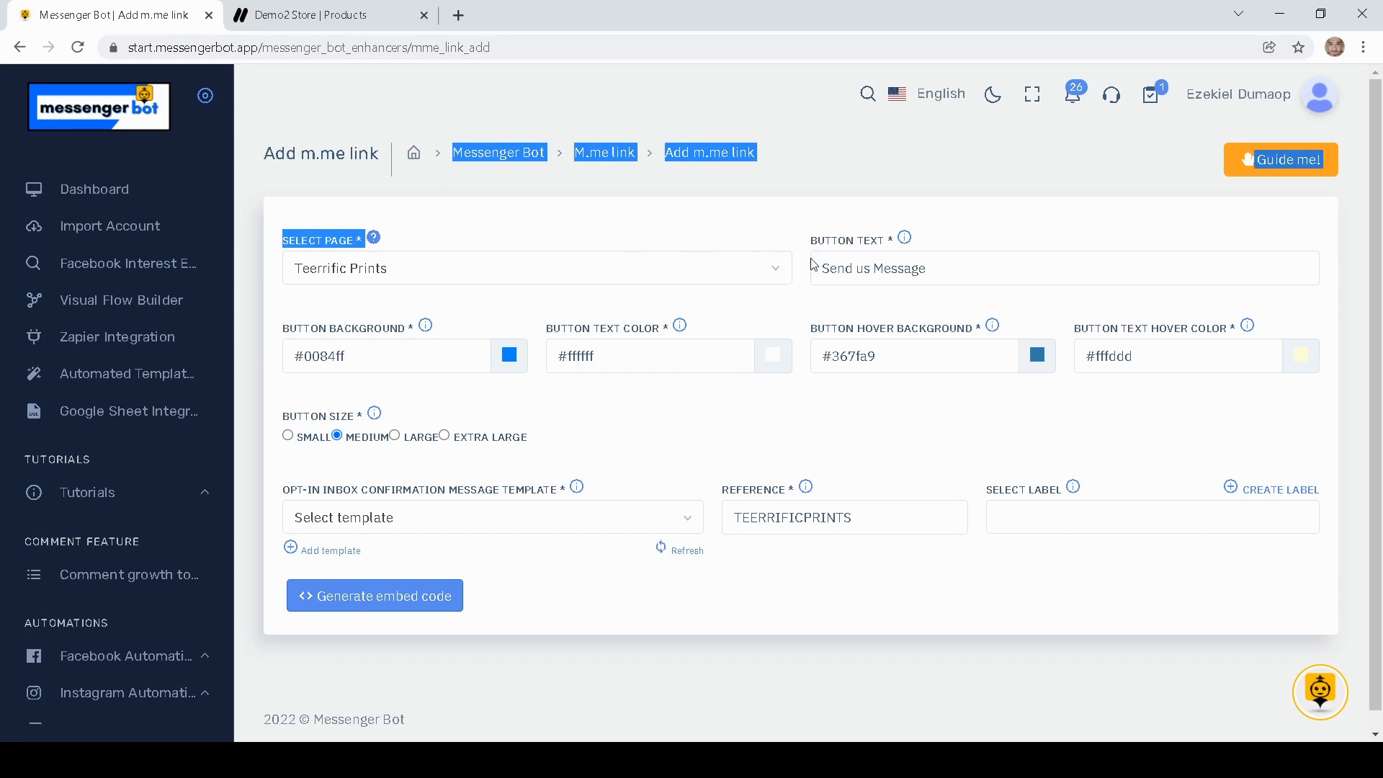
click(863, 277)
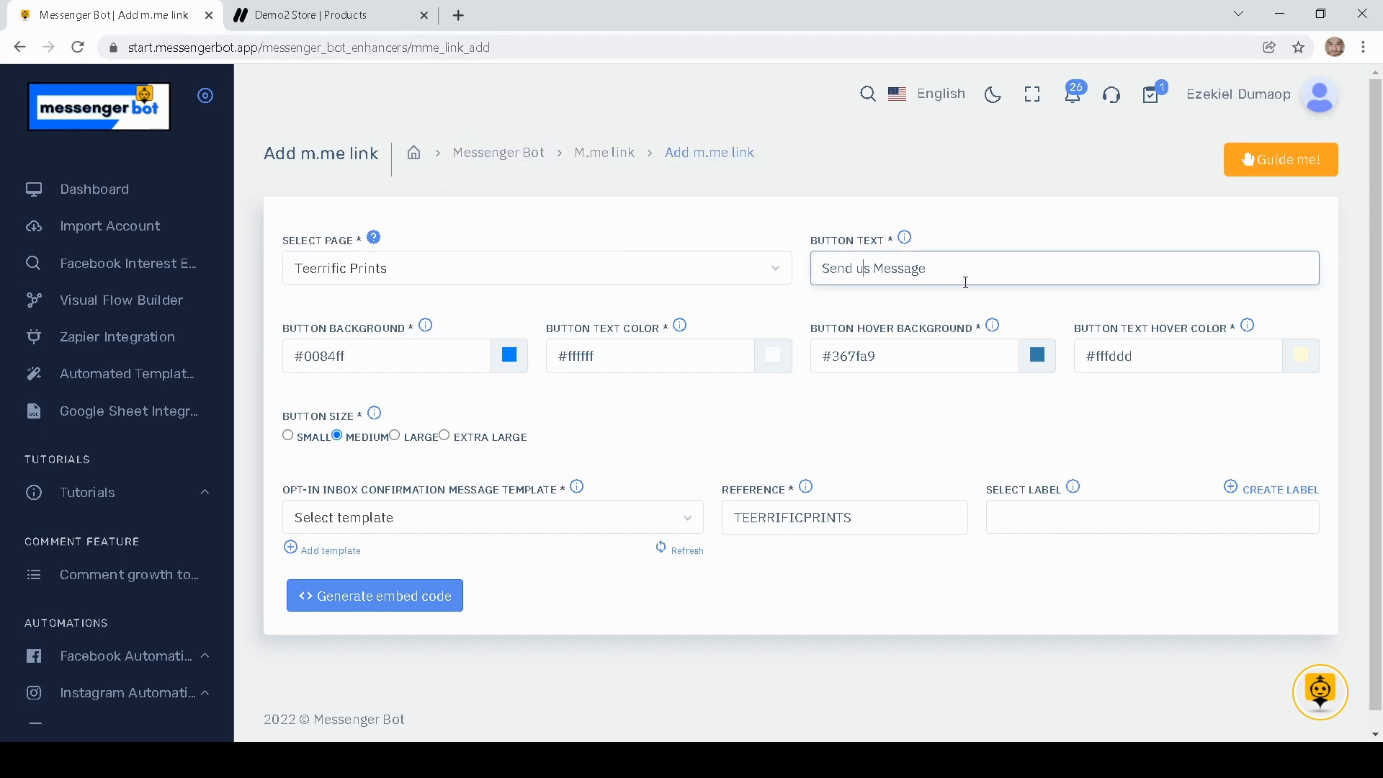
- Review the m.me button's text, background, text color and hover color settings
drag(968, 281, 779, 311)
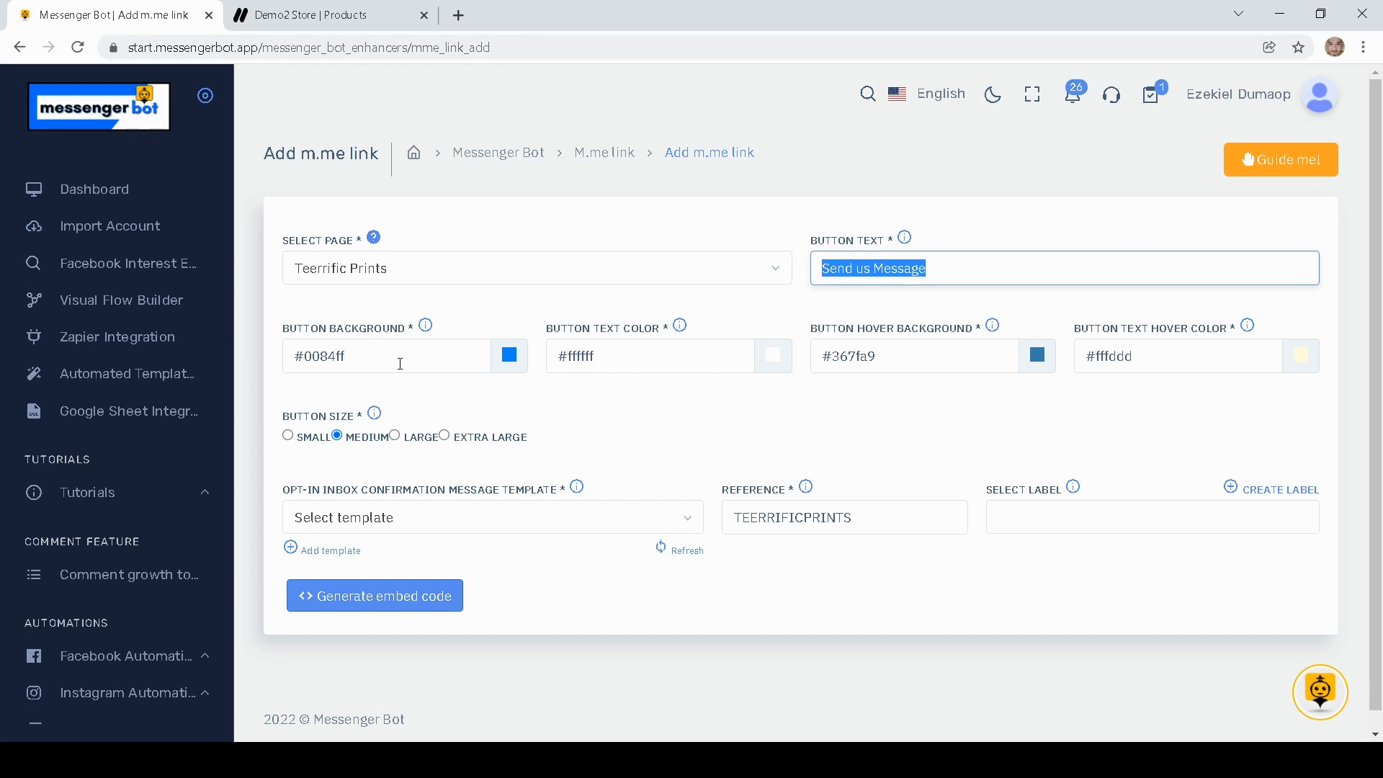
click(627, 392)
click(674, 348)
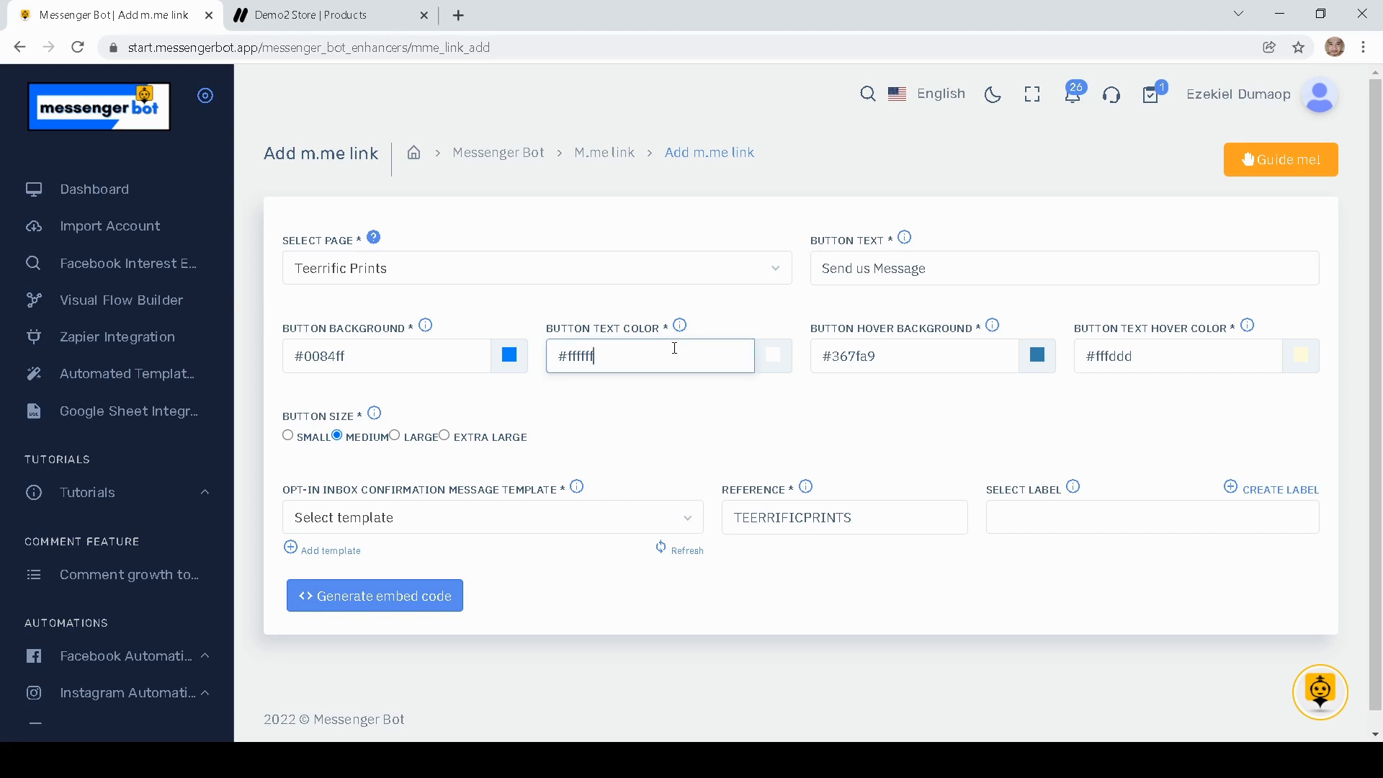
click(844, 403)
click(854, 359)
double_click(854, 359)
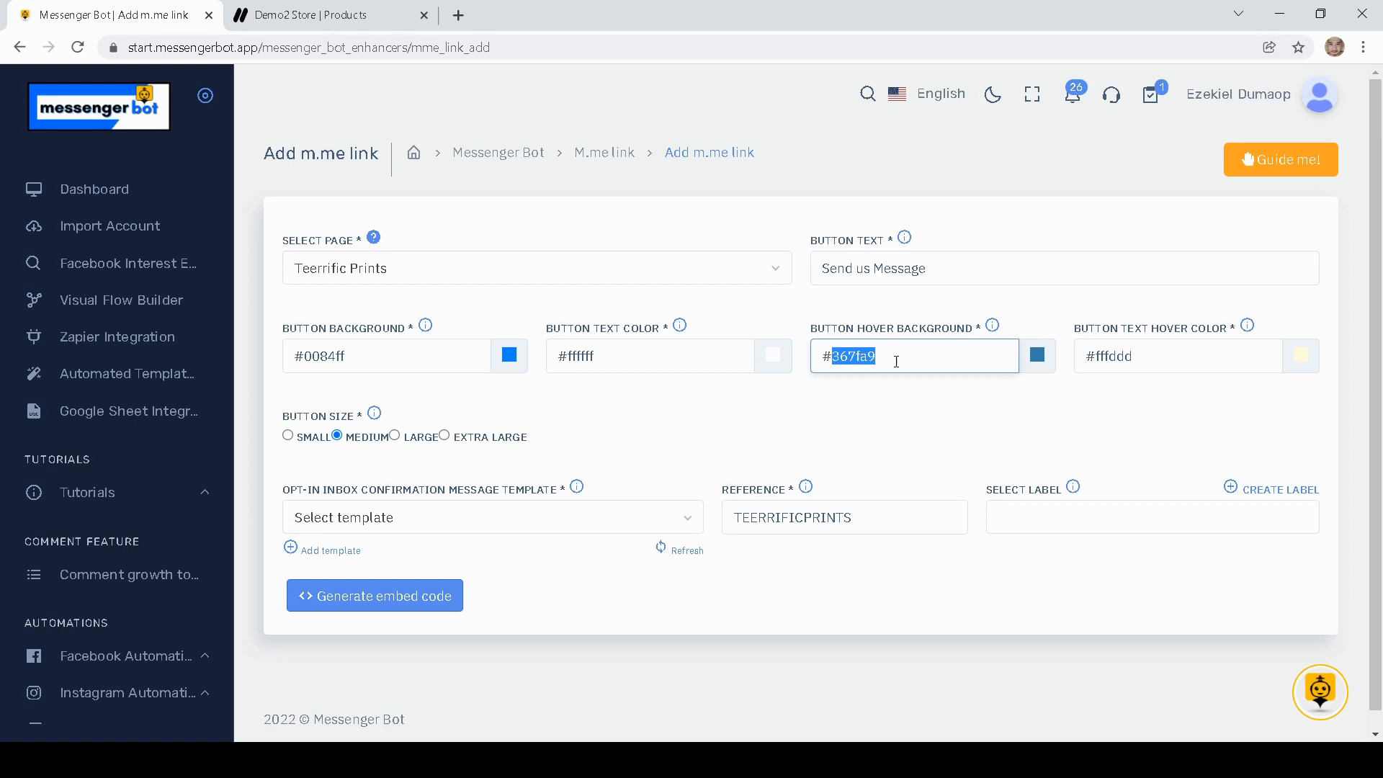
key(ctrl+a)
double_click(1122, 354)
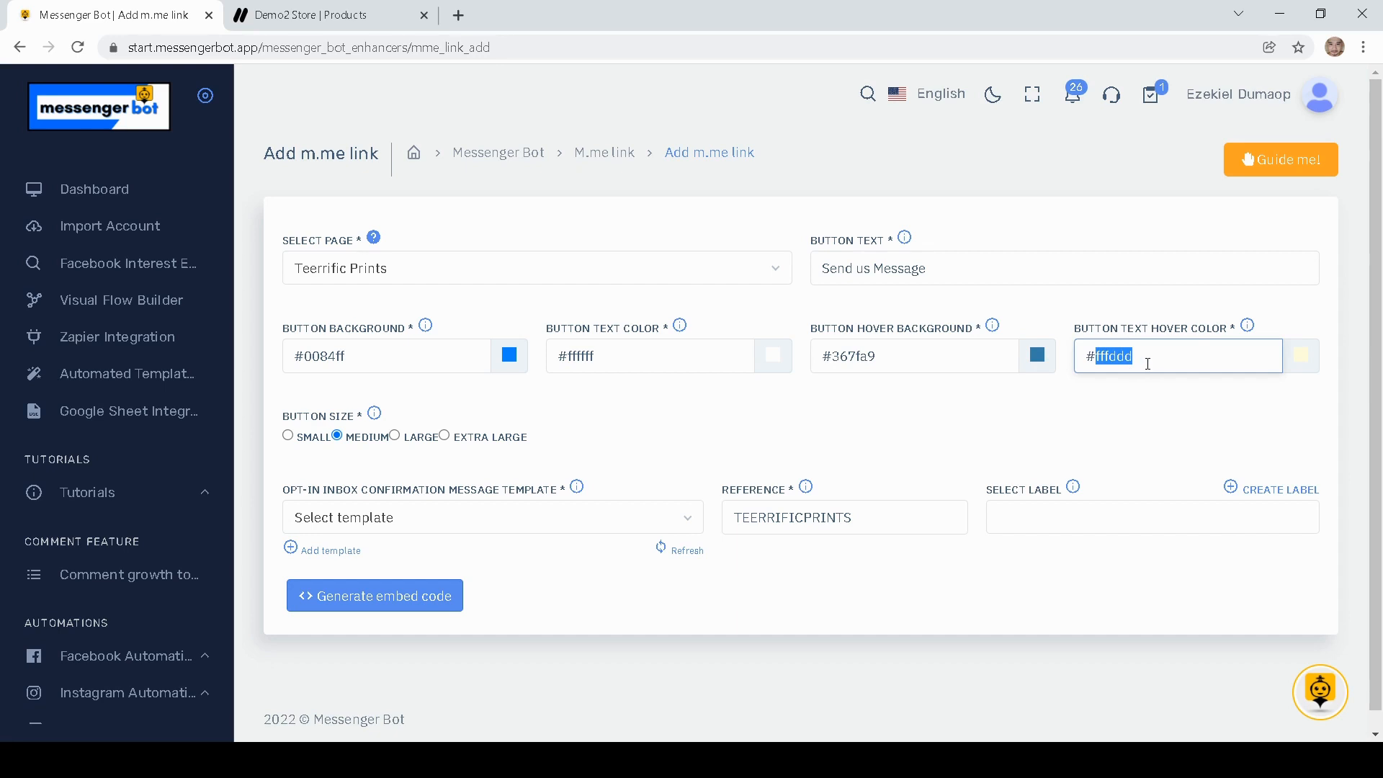
drag(678, 404, 659, 409)
scroll(660, 409, down, 1)
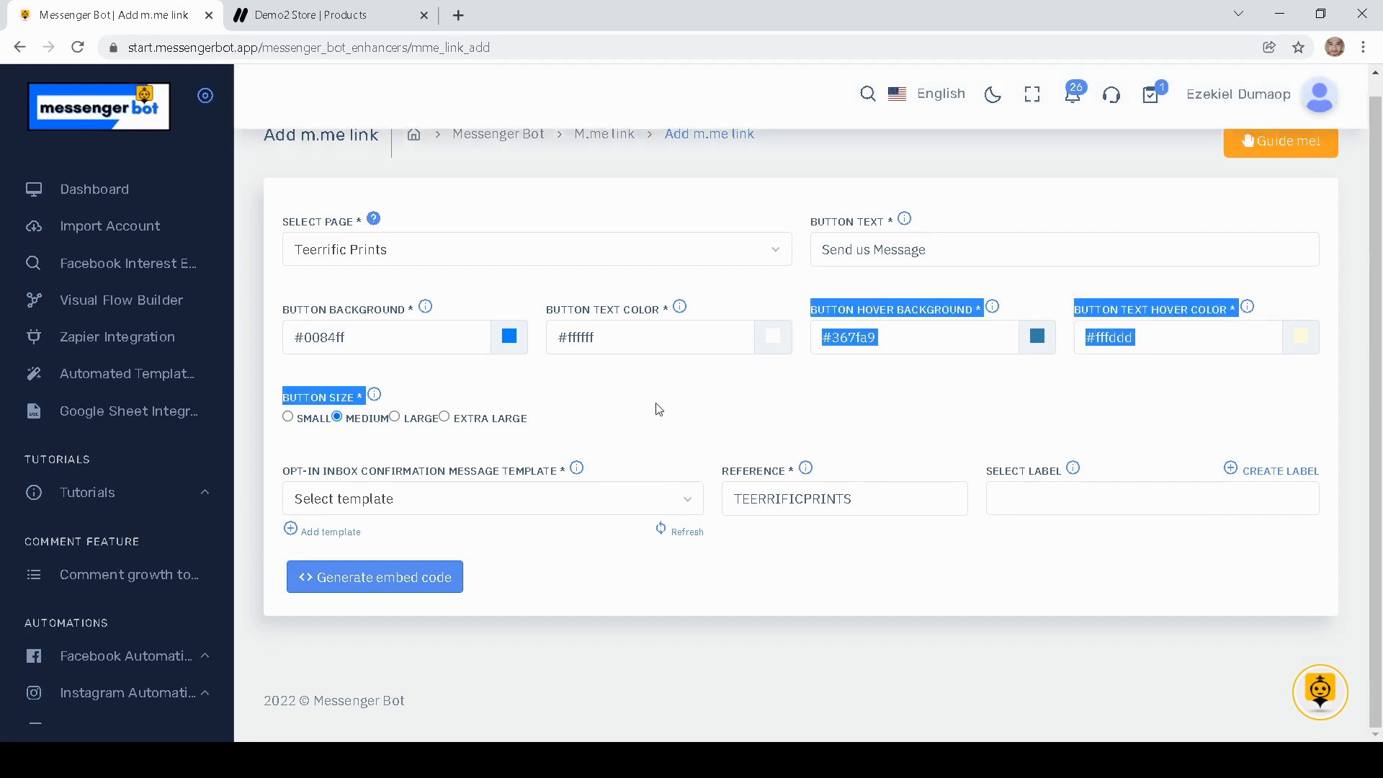
click(496, 400)
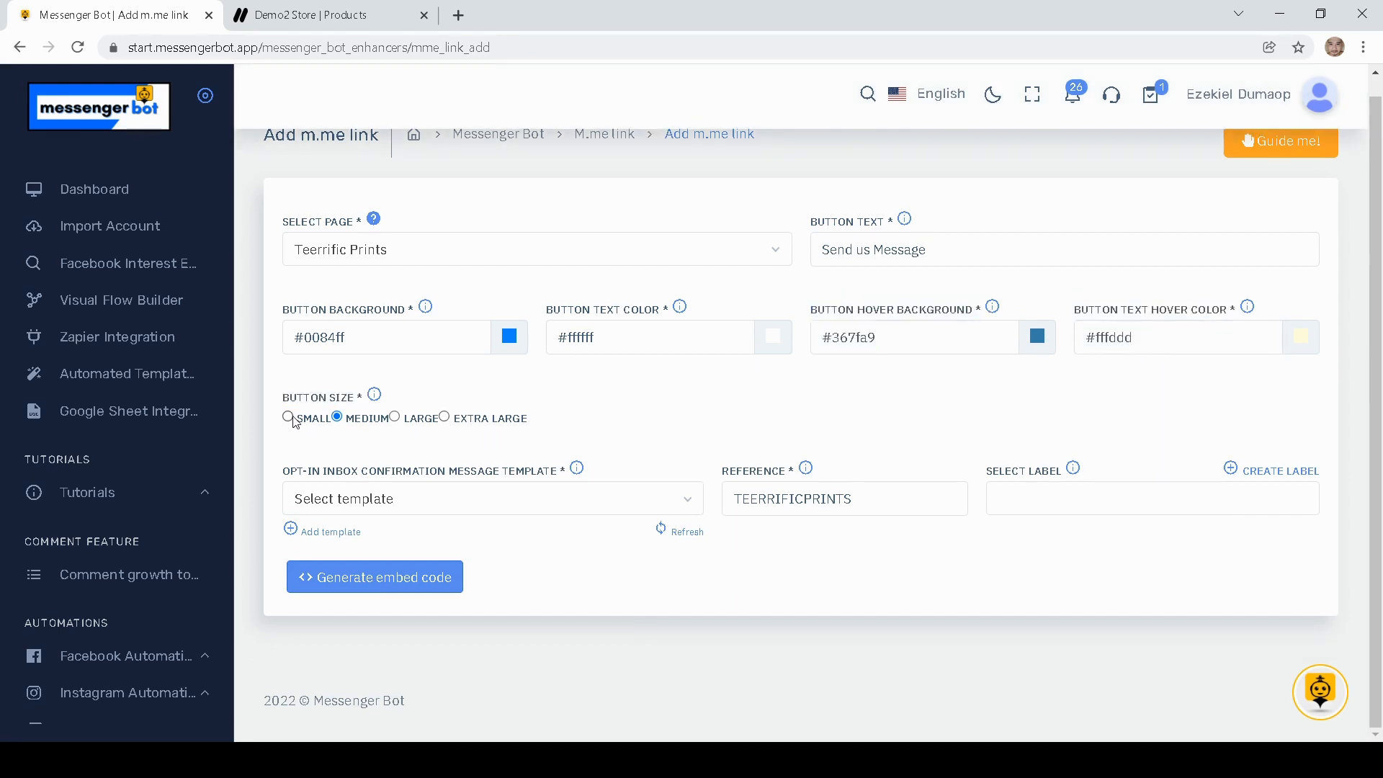
- Set the m.me button size to Extra Large and choose Message Us as the opt-in inbox confirmation message template
click(292, 419)
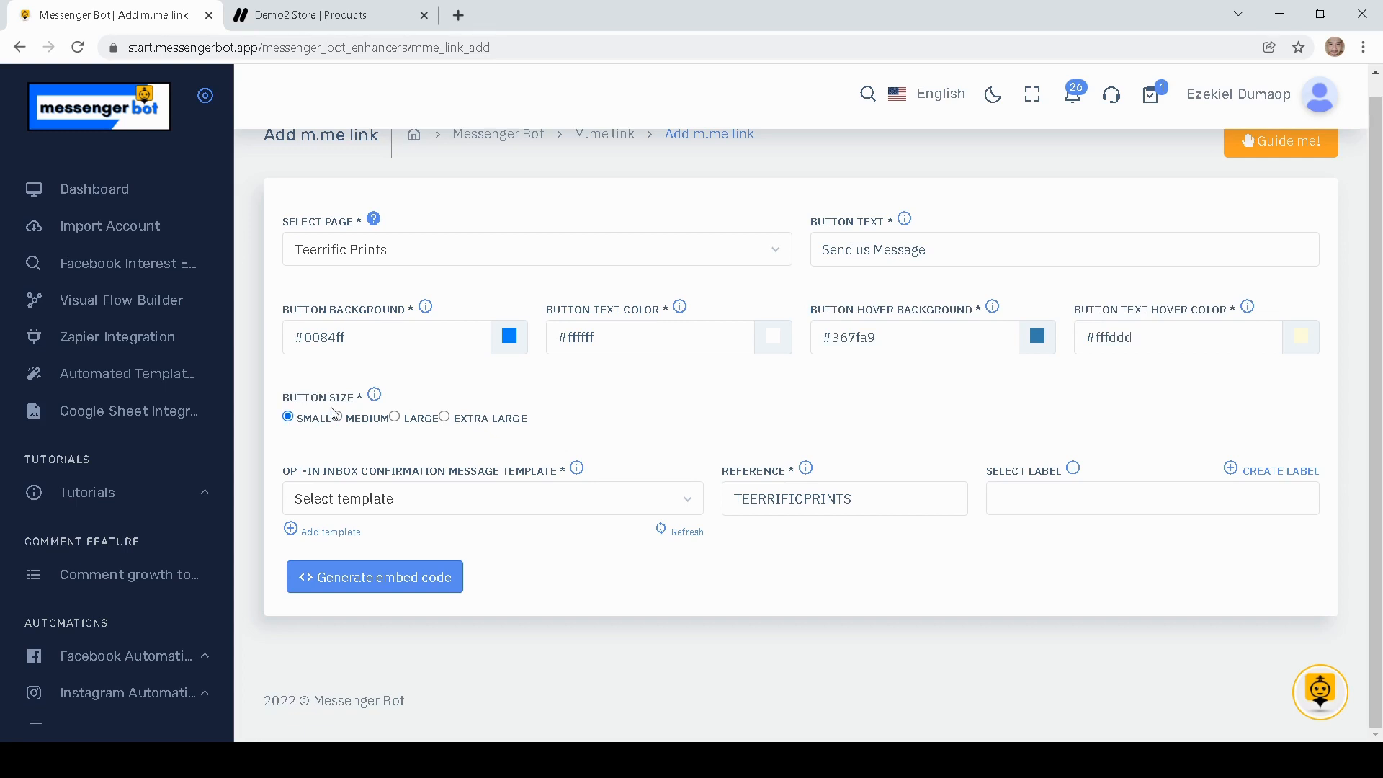
click(444, 417)
click(445, 506)
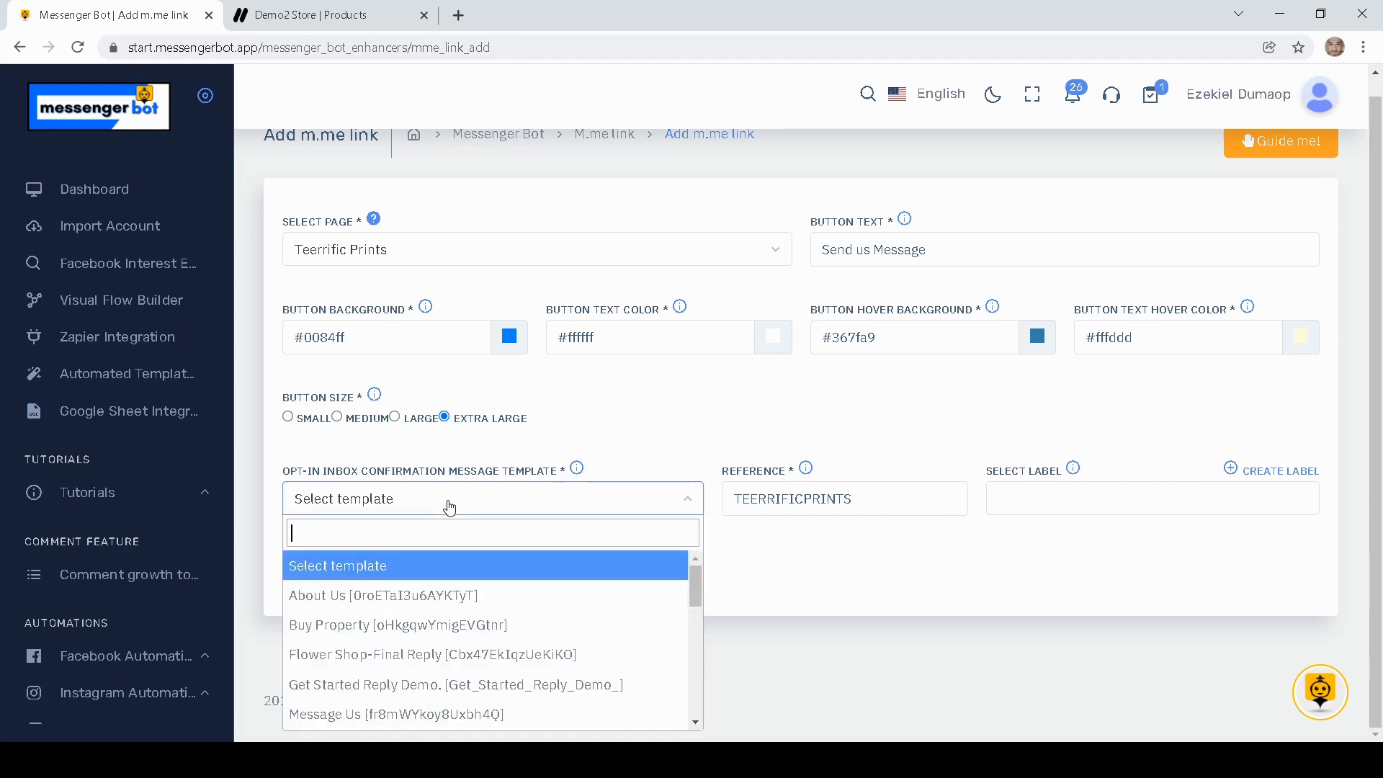
click(392, 714)
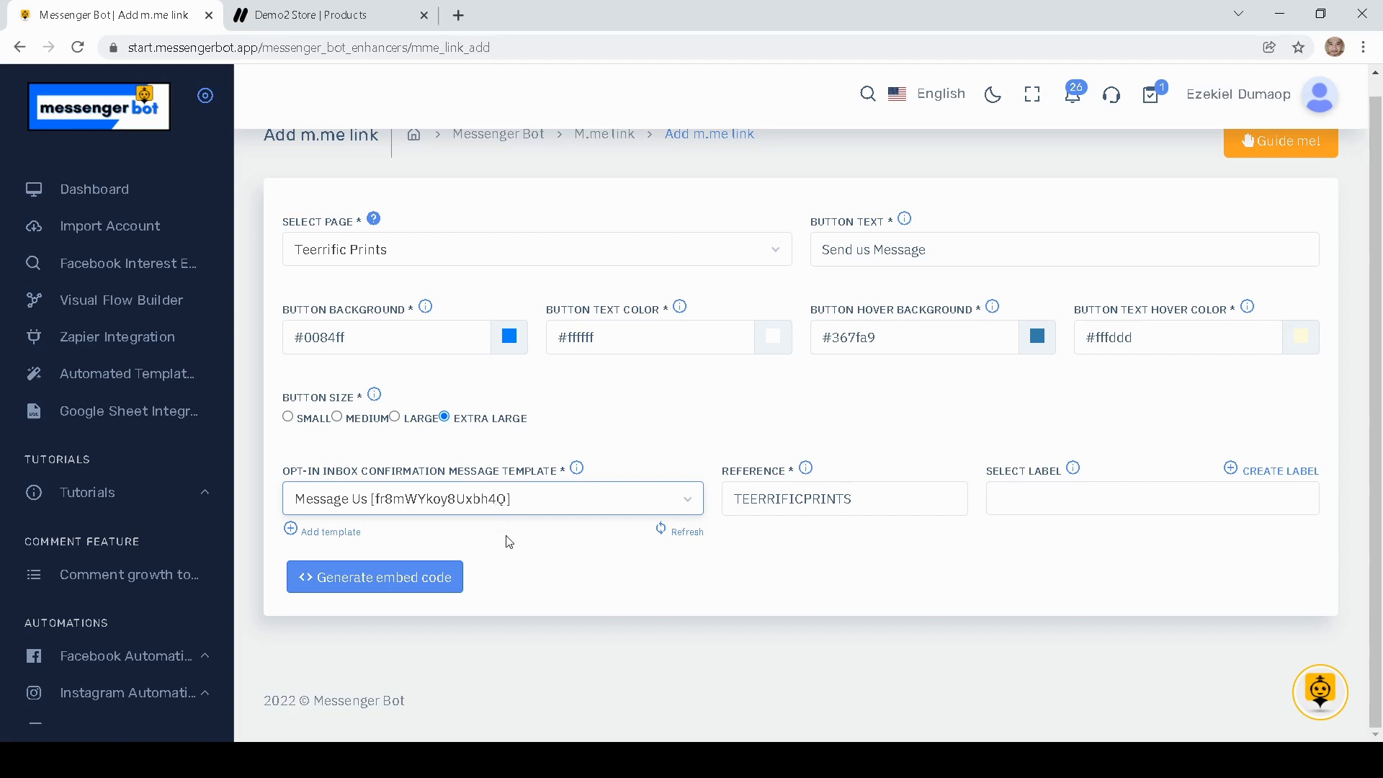
- Check the m.me link's reference, assign the subscriber label and generate the plugin embed code
double_click(855, 500)
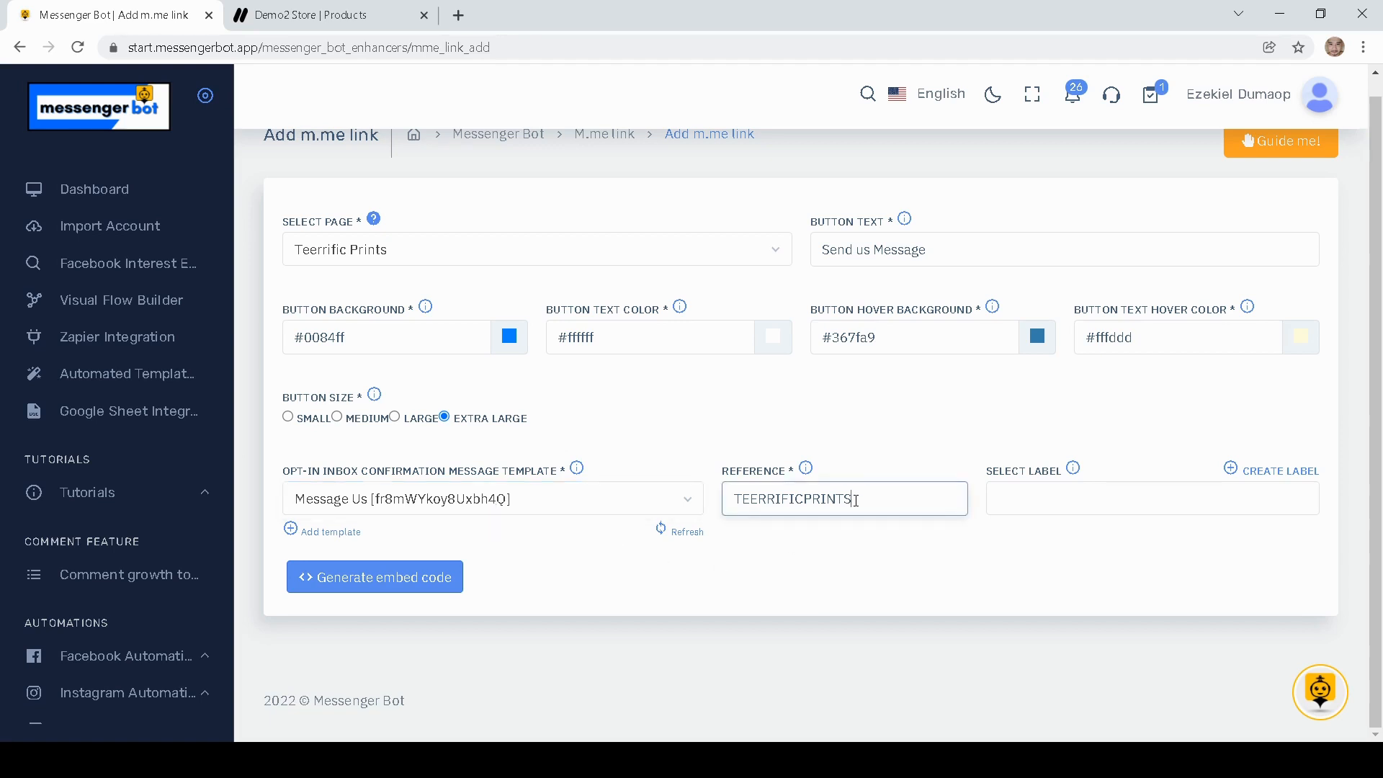
click(1033, 491)
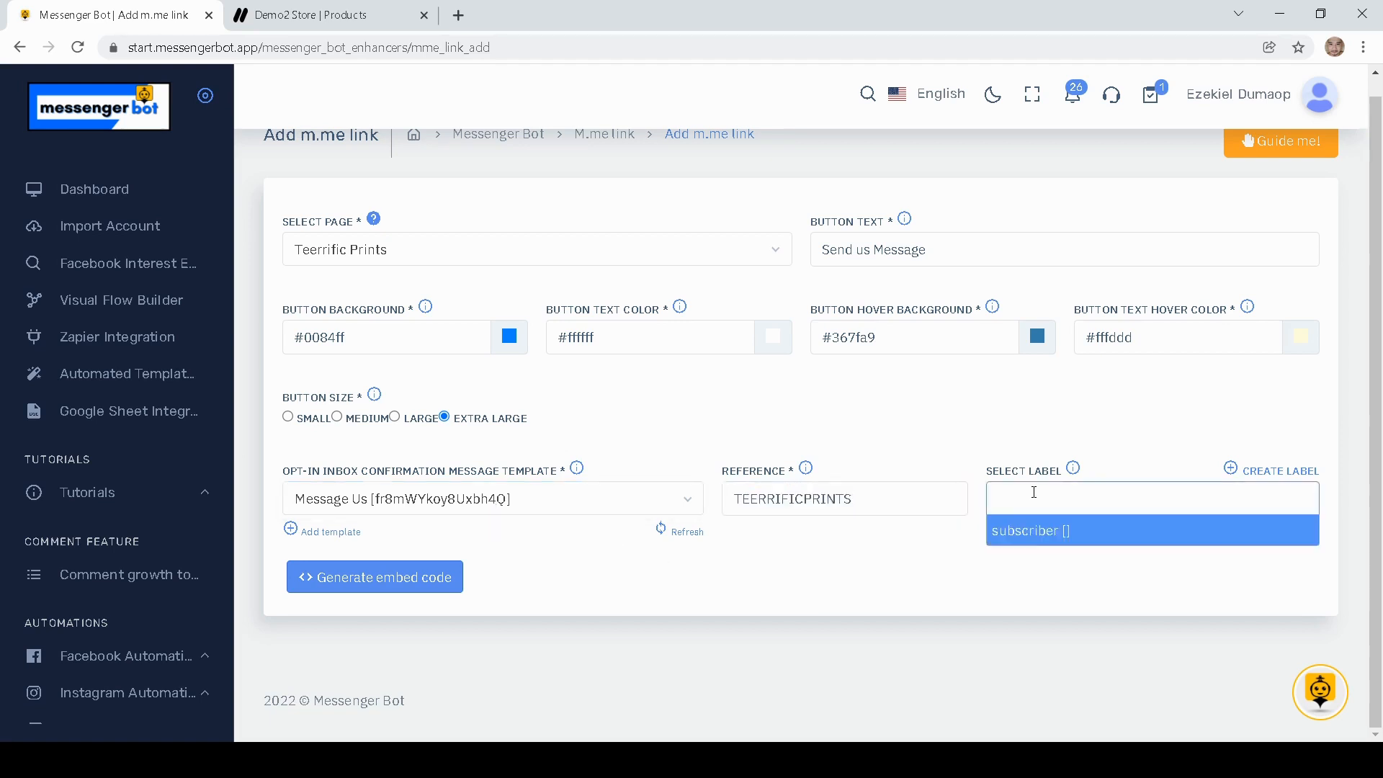
click(1022, 533)
click(390, 598)
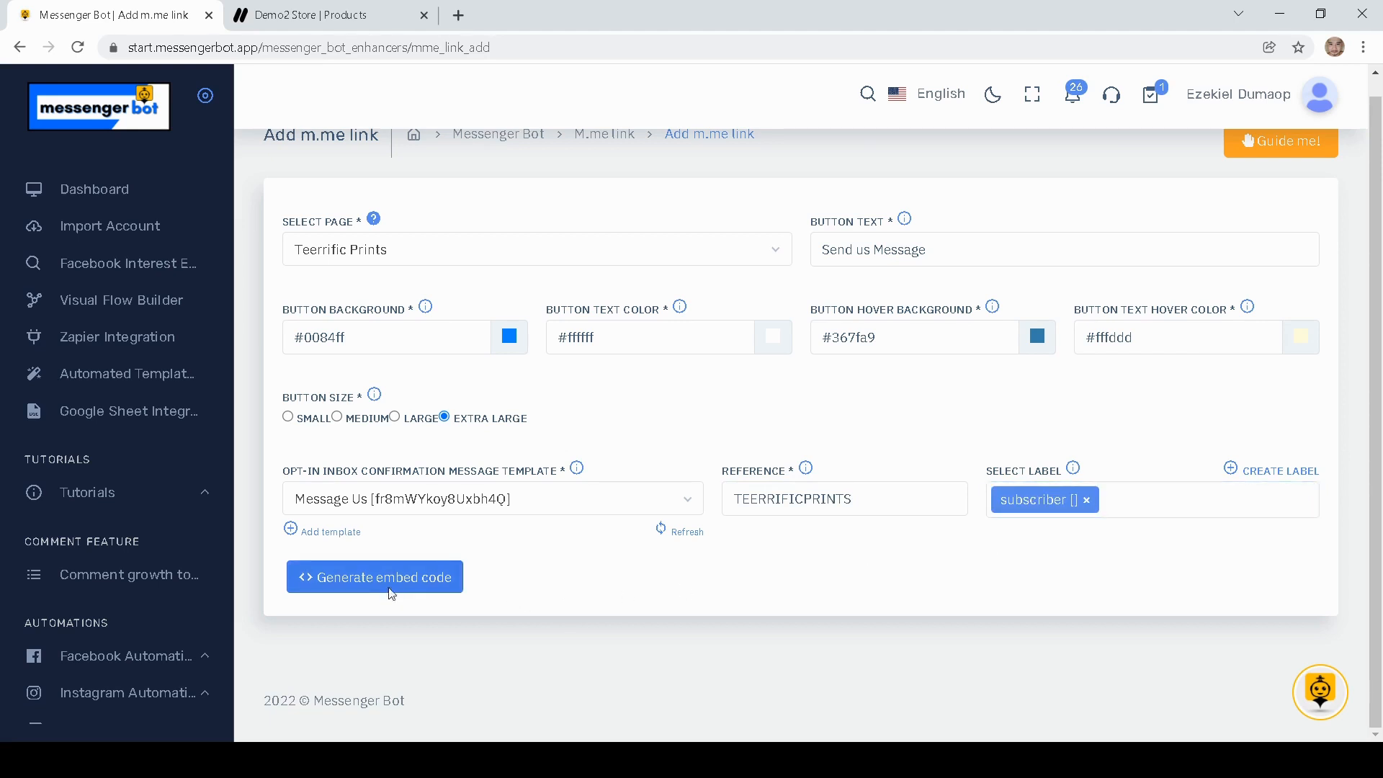
click(692, 499)
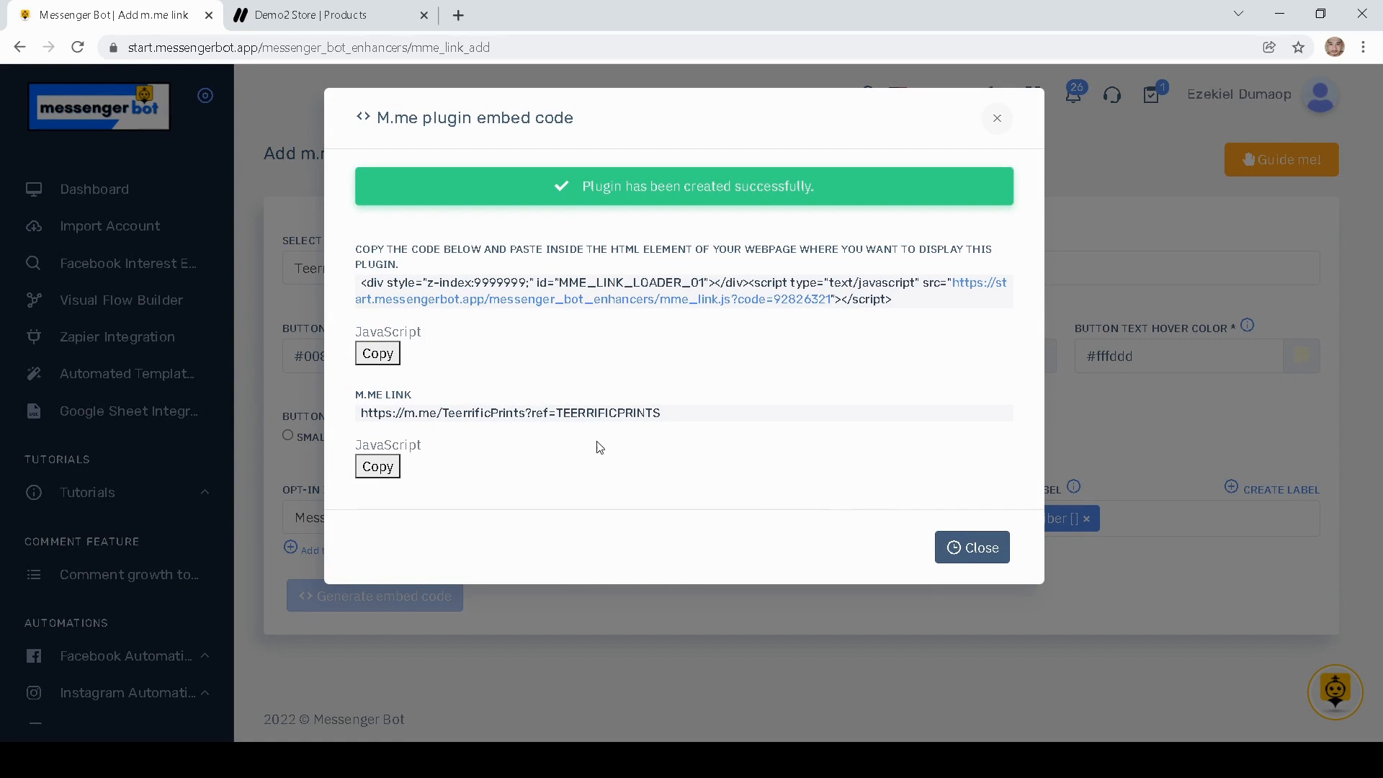
- Select the M.me plugin embed code and the direct M.me link in turn, and close the embed code dialog
triple_click(459, 281)
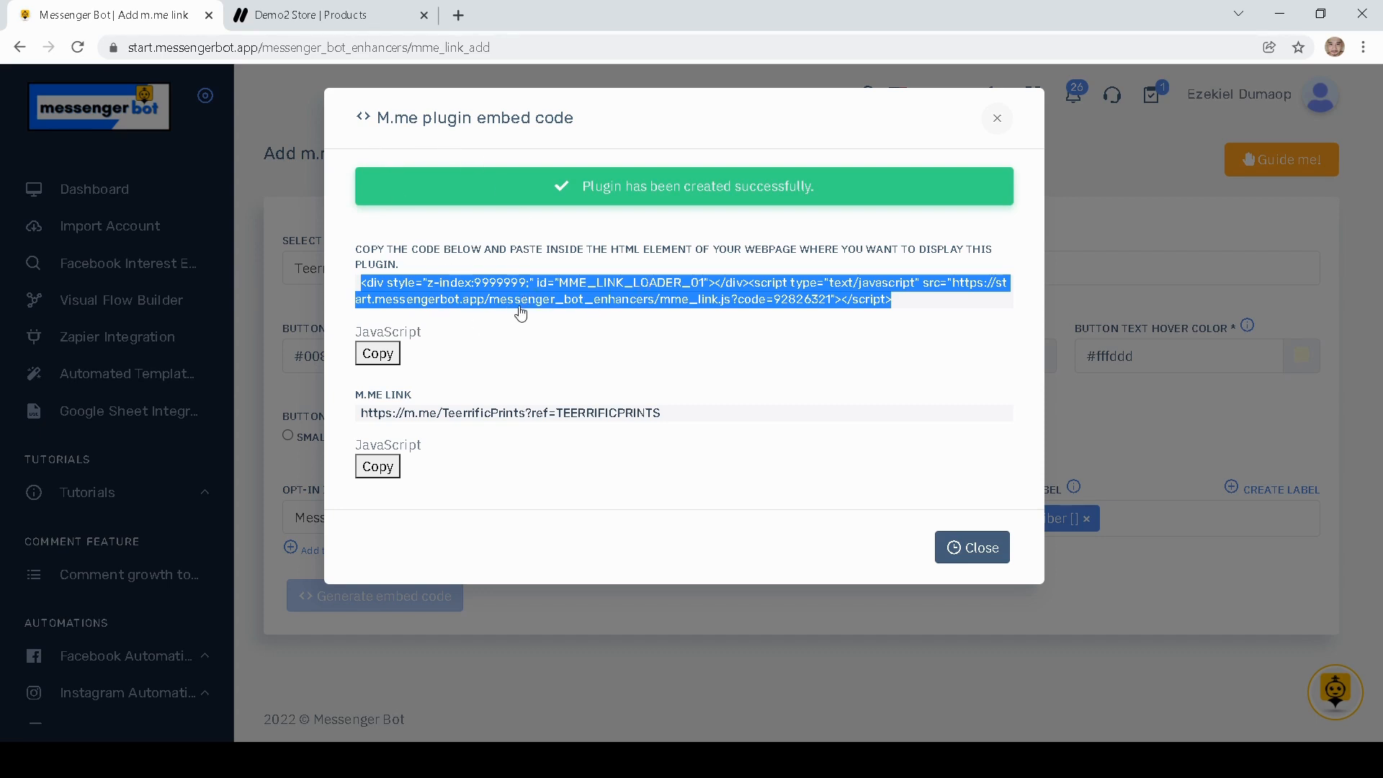
triple_click(432, 412)
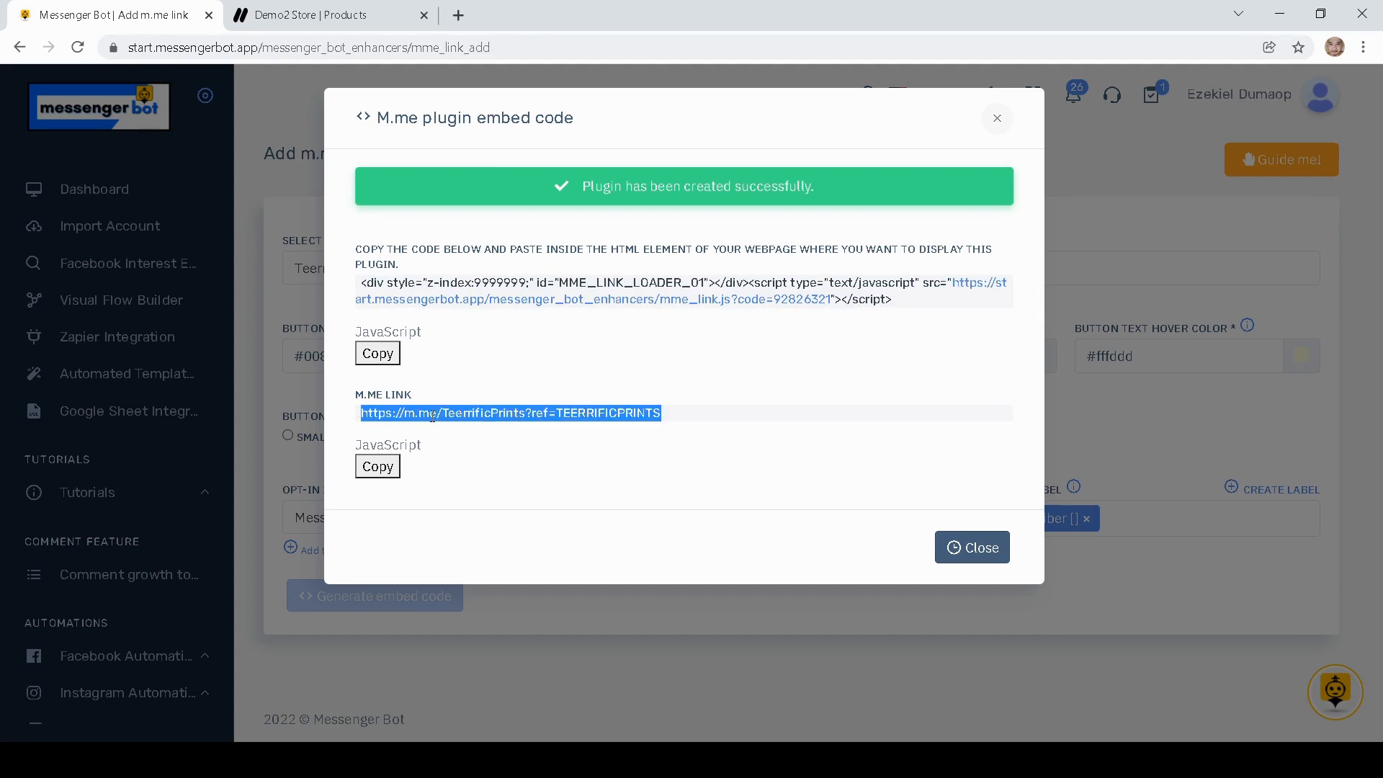
drag(677, 418, 355, 424)
click(937, 550)
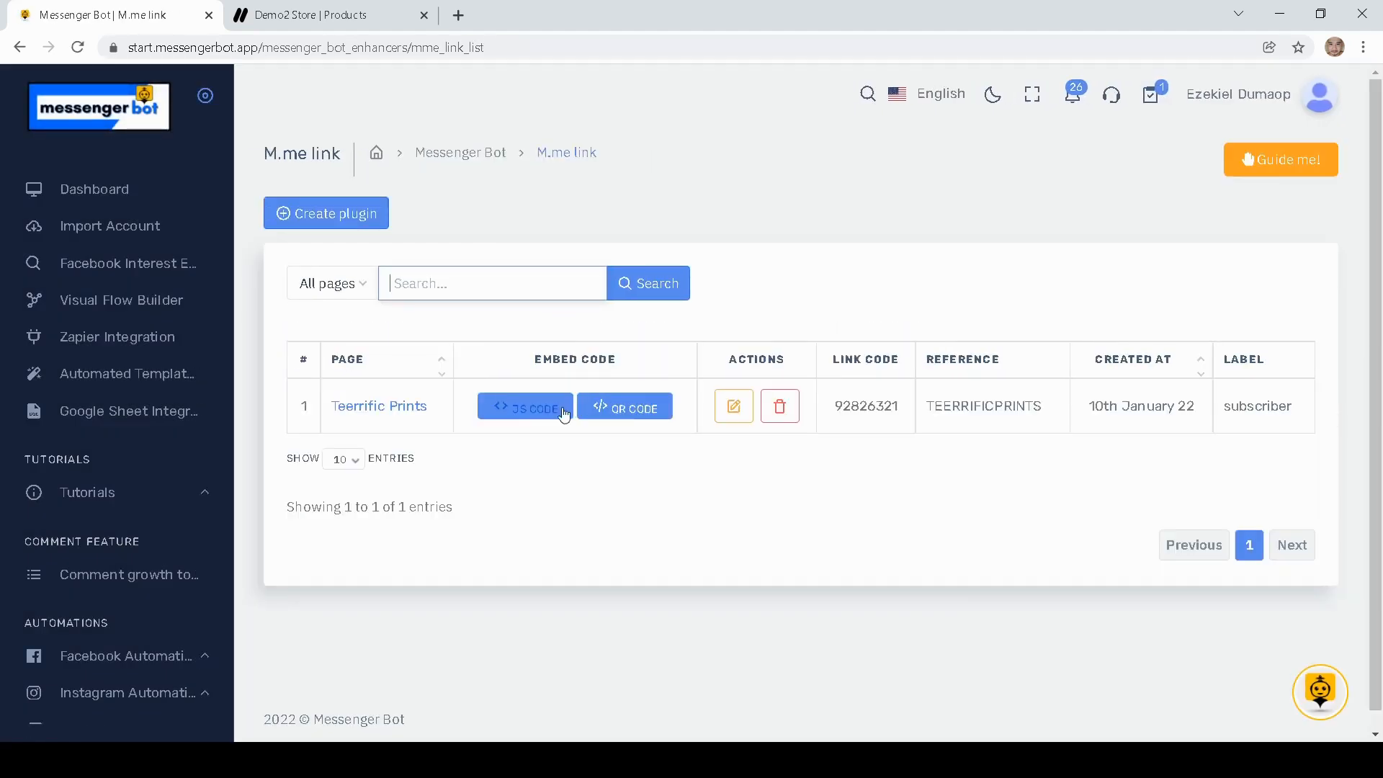
- View the QR code and the JS embed code of the Teerrific Prints m.me link, closing each dialog
click(627, 415)
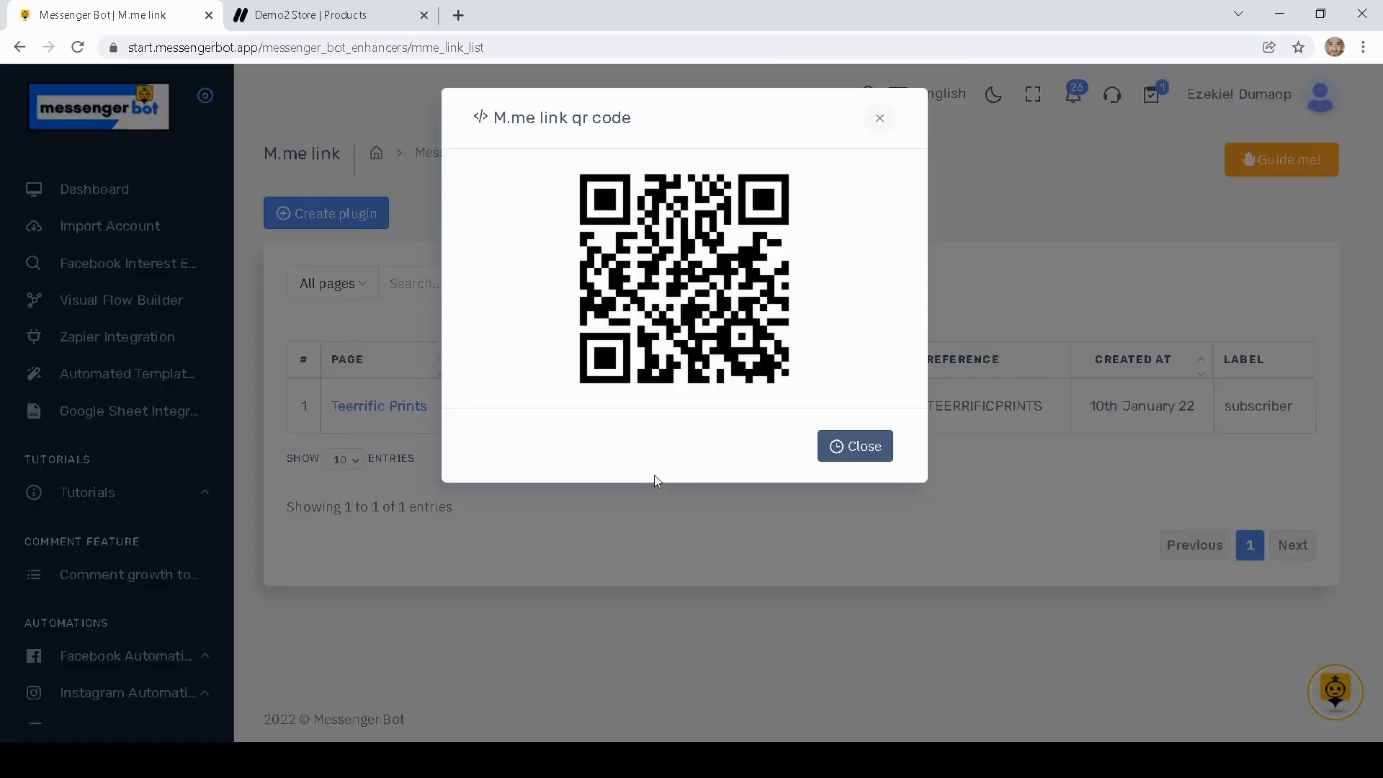
click(850, 446)
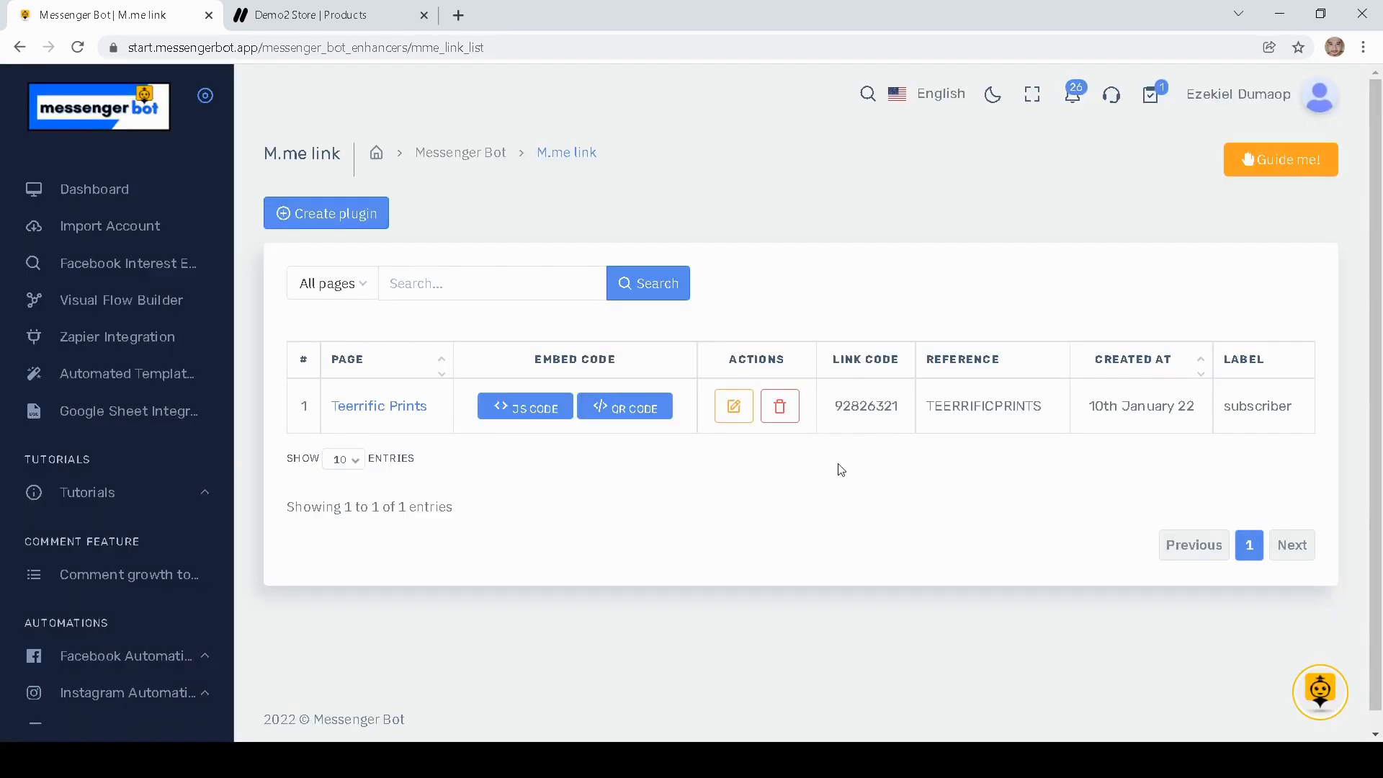
click(532, 421)
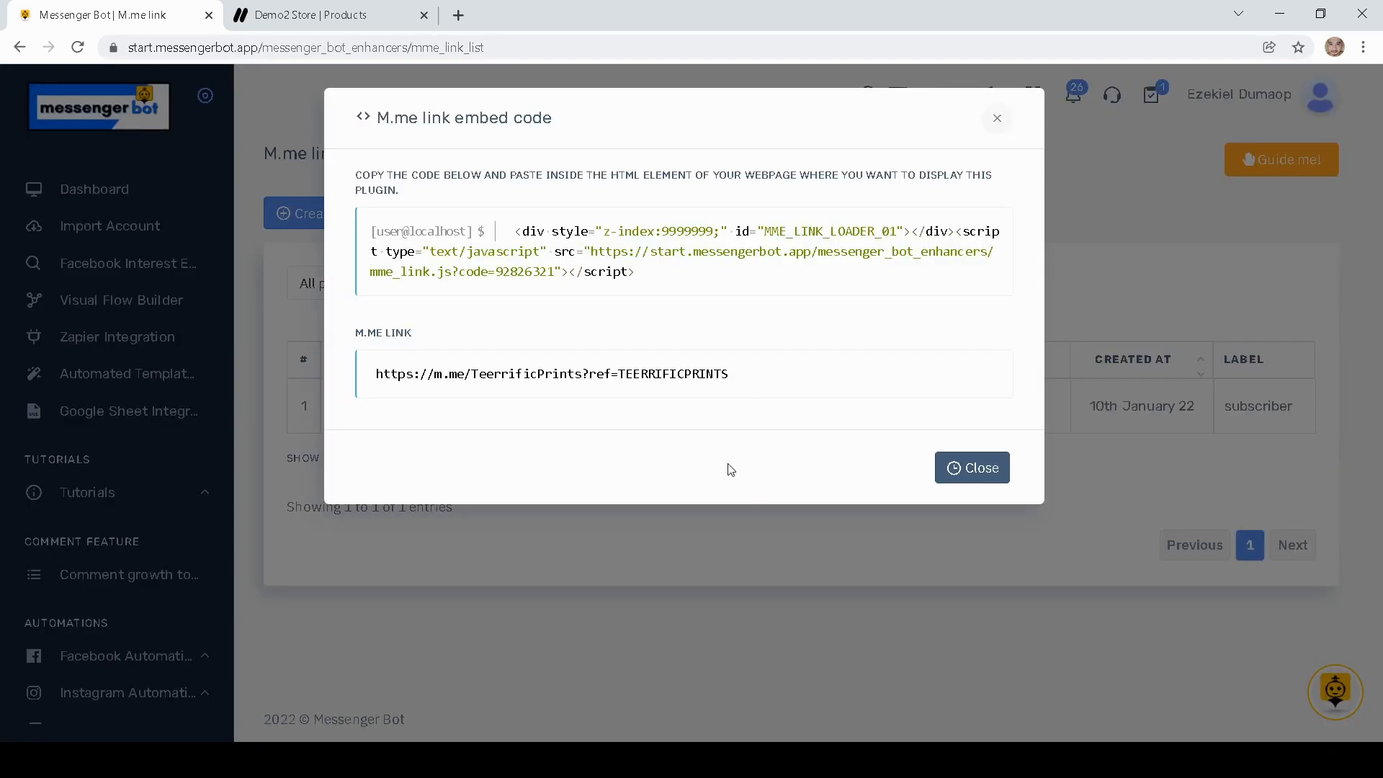
click(976, 477)
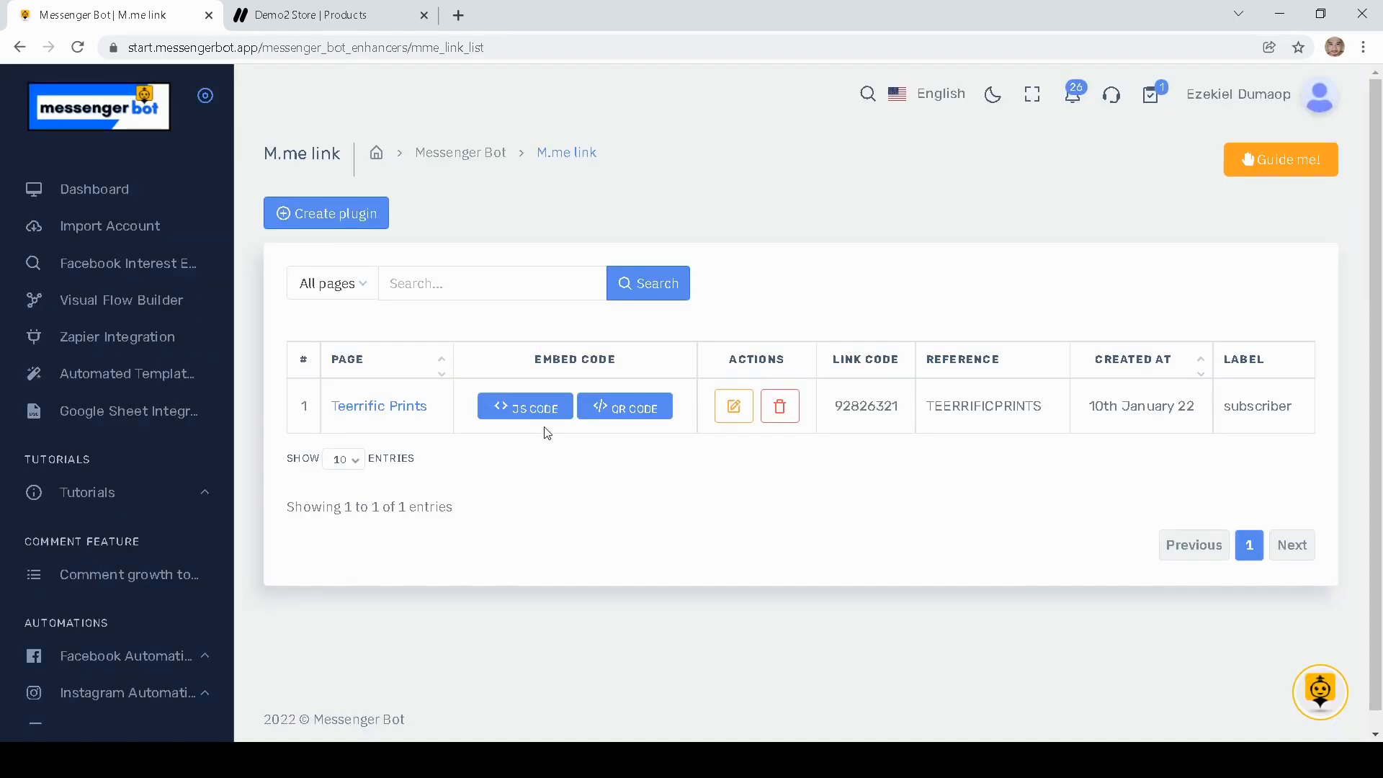
- Return to the Messenger Bot tools and start creating a customer chat plugin from Messenger Engagement
click(450, 154)
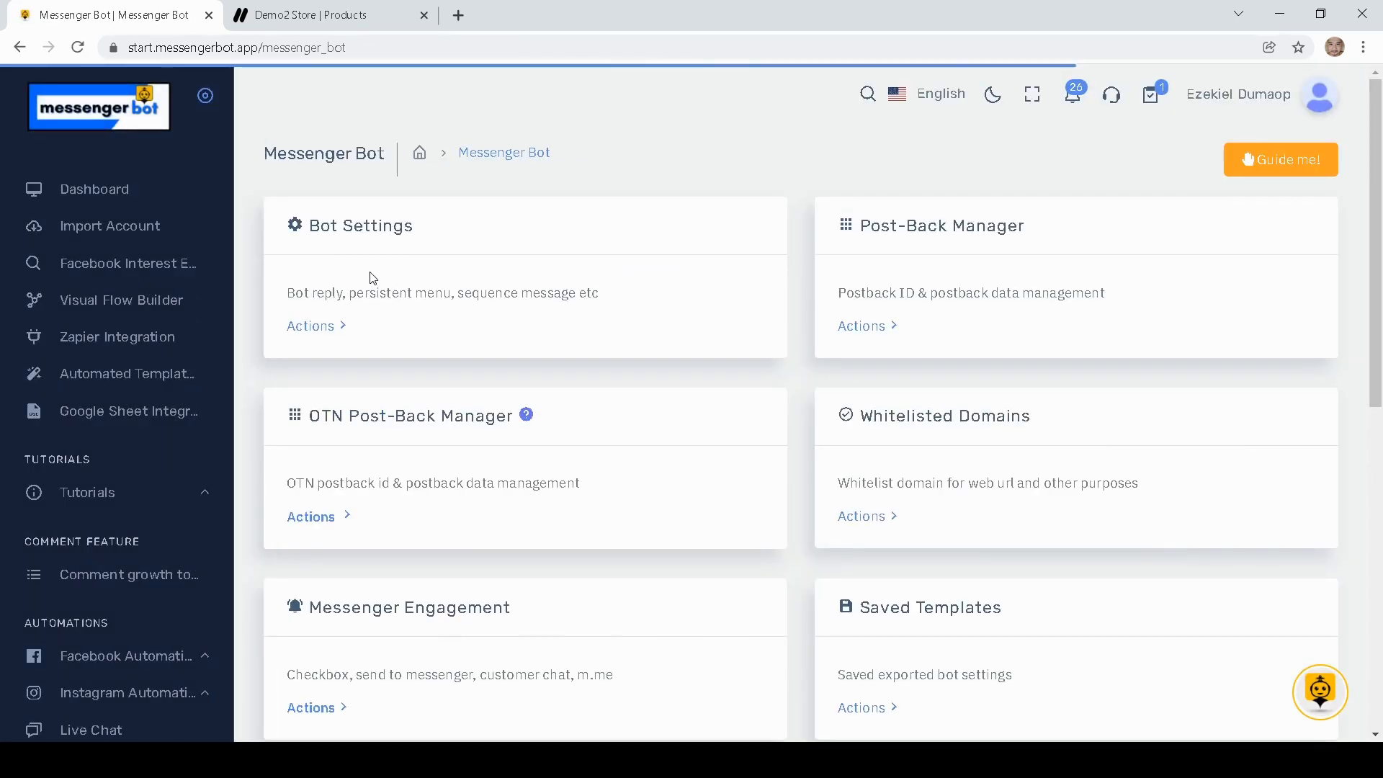
scroll(332, 461, down, 4)
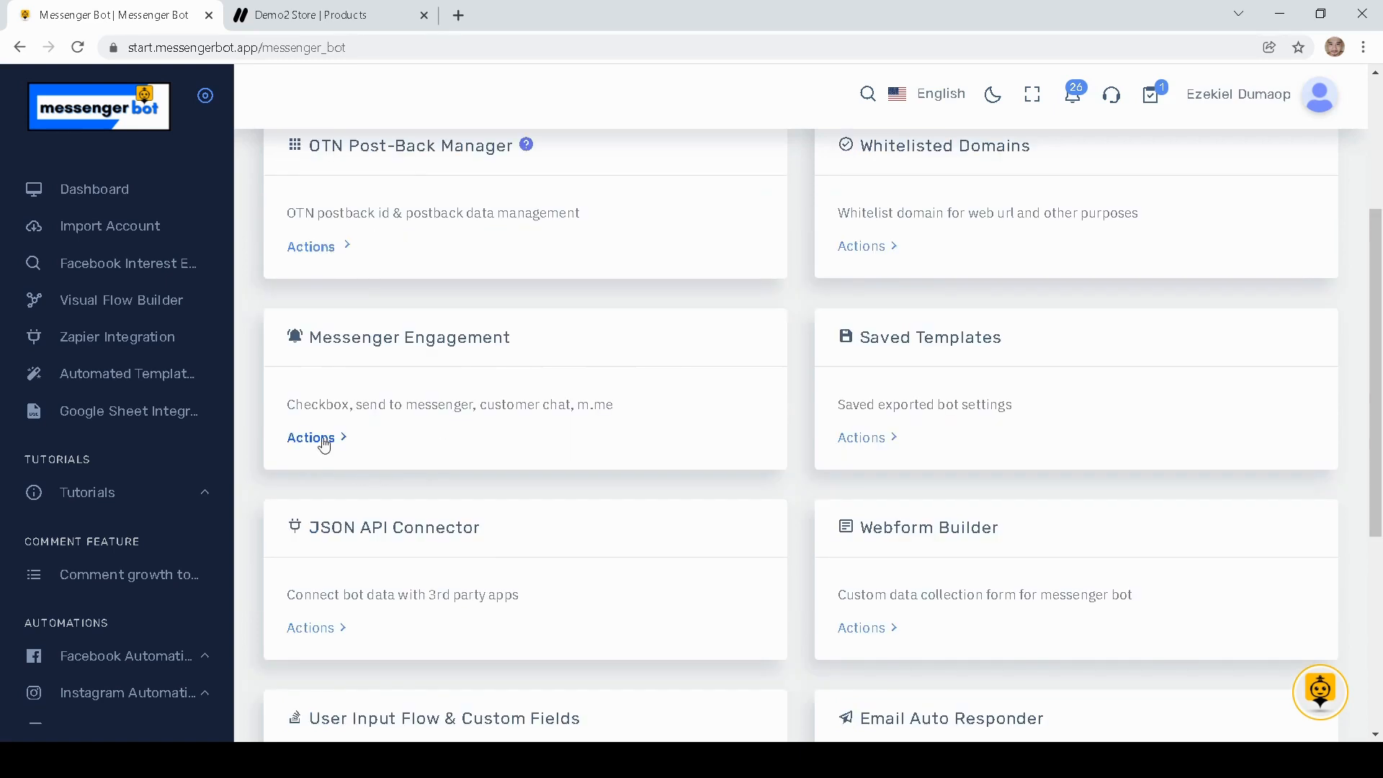
click(320, 439)
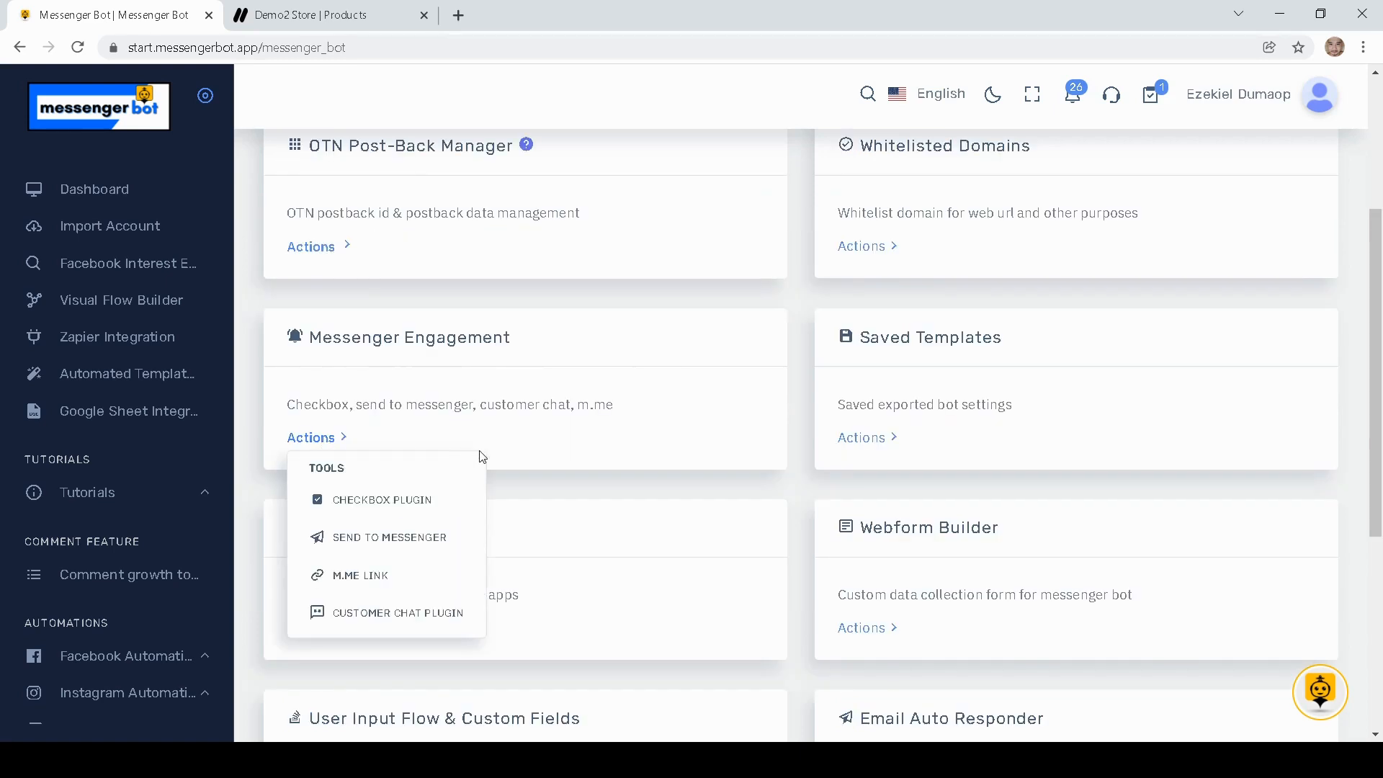
click(374, 626)
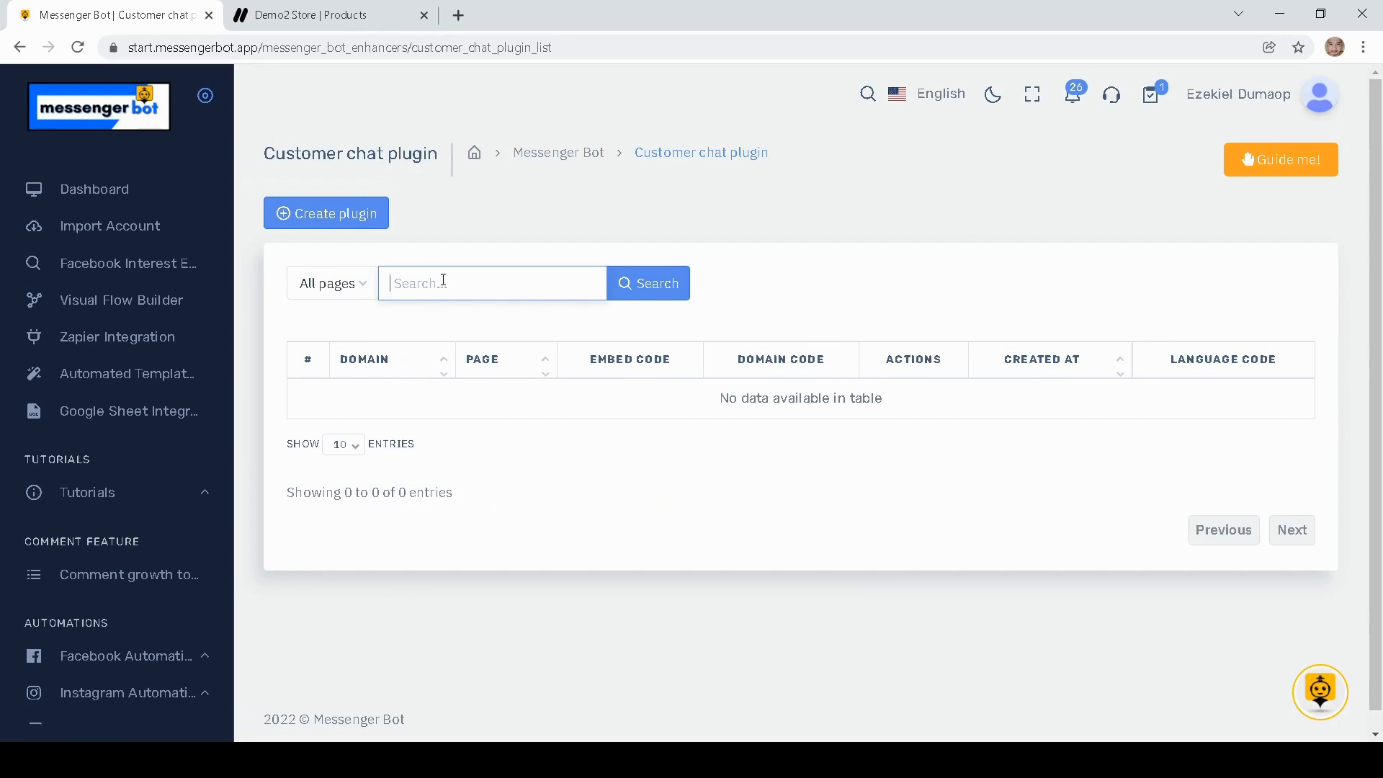
click(371, 215)
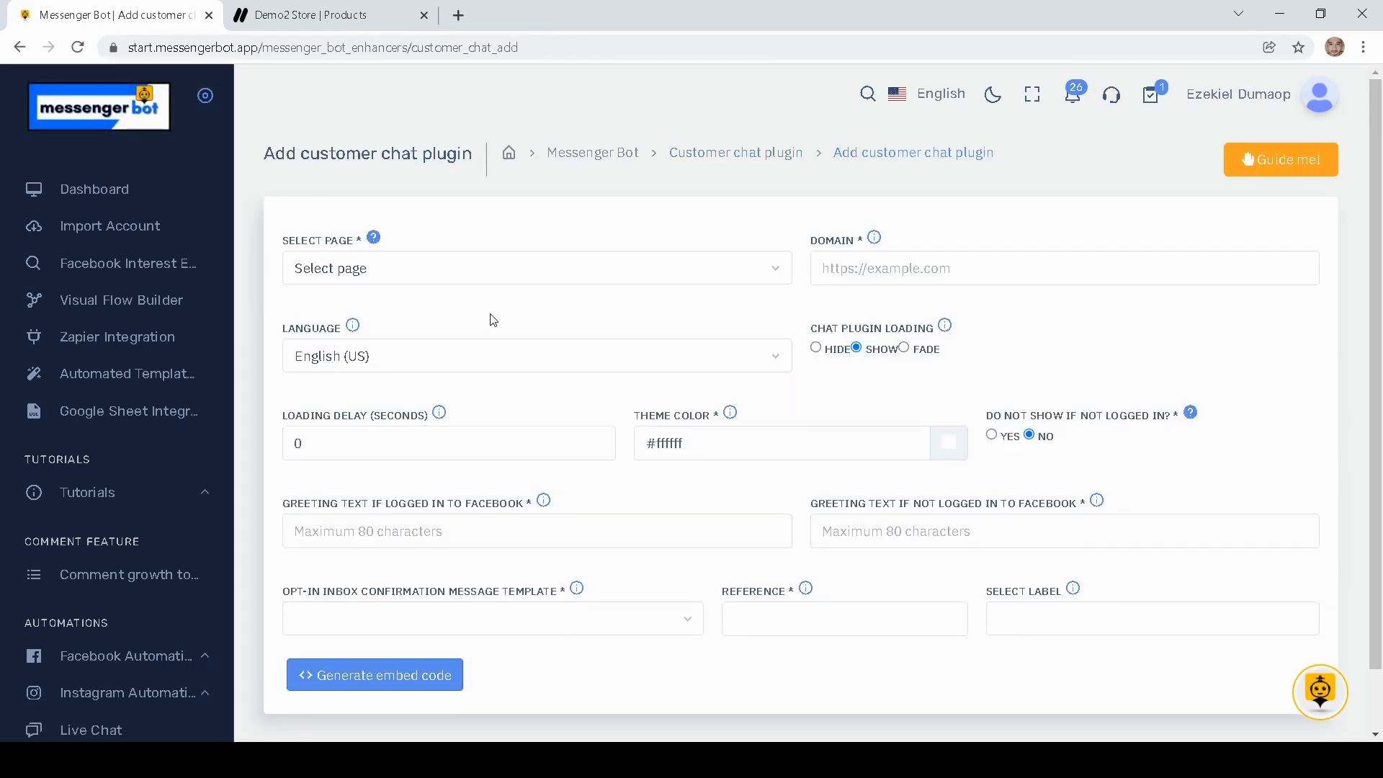
click(438, 270)
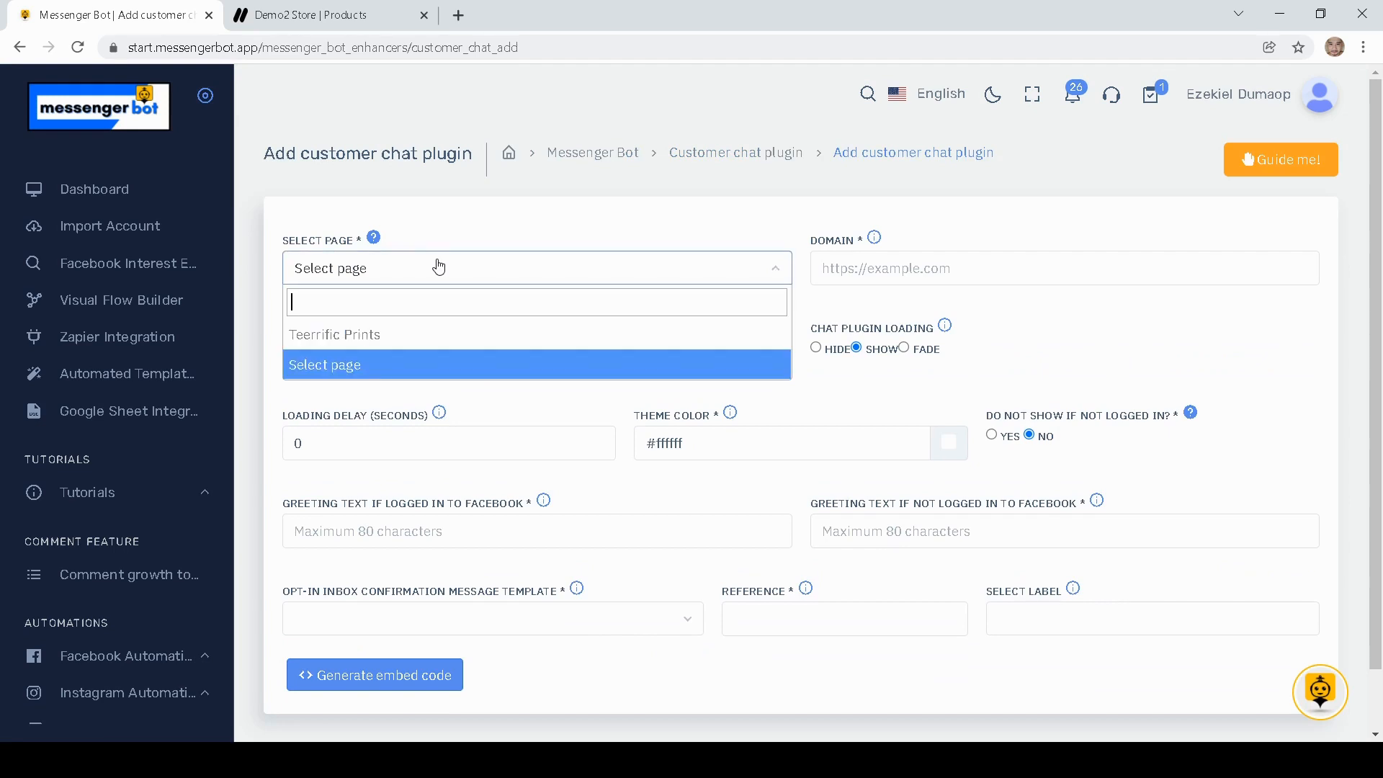
click(341, 335)
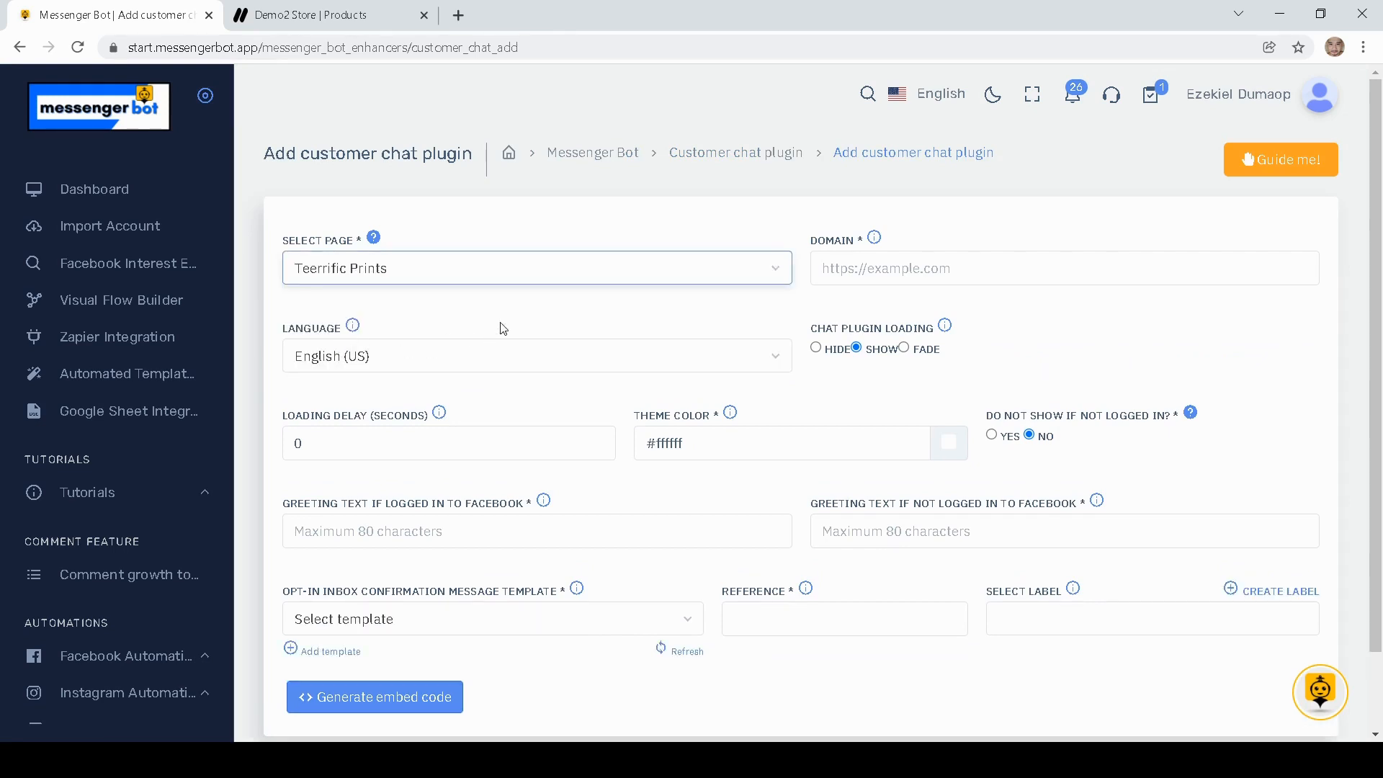
click(862, 265)
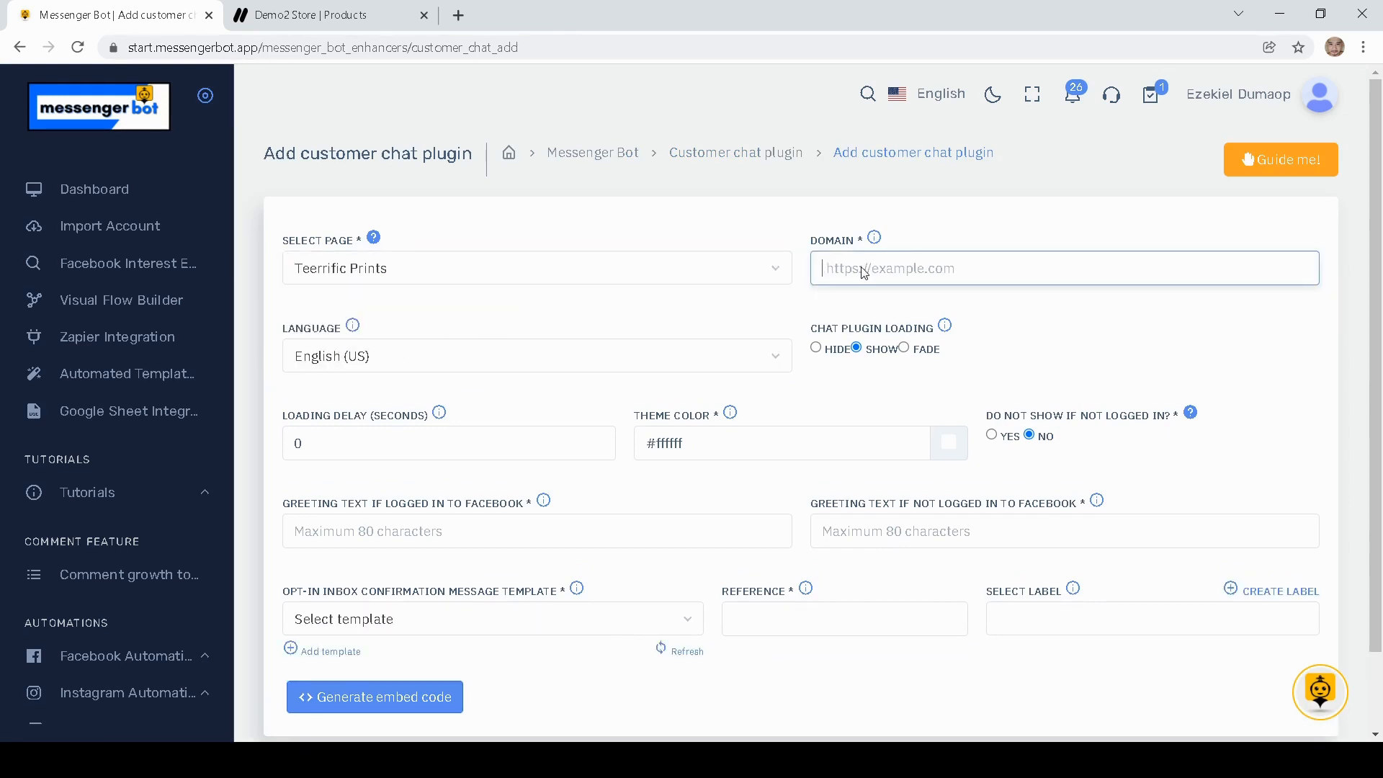
key(ctrl+v)
click(551, 321)
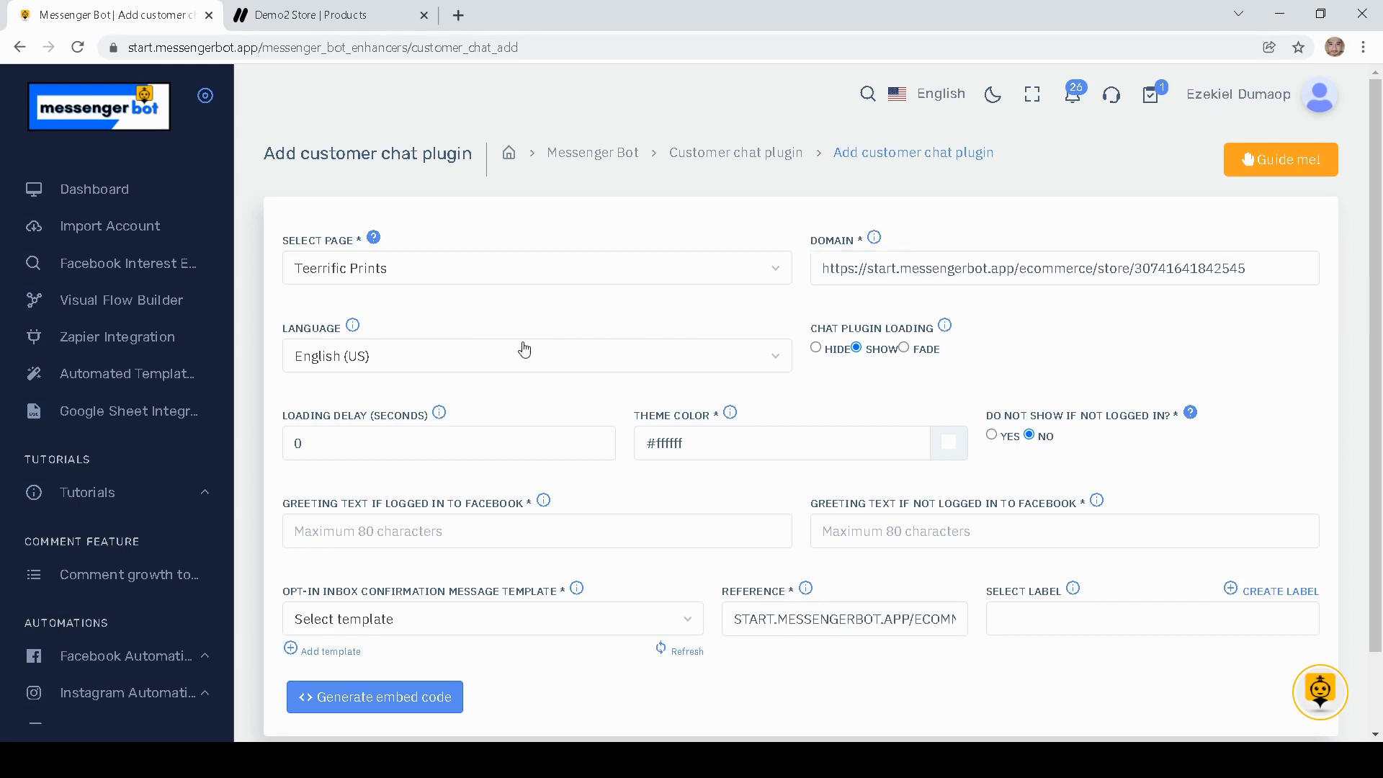
- Set the chat plugin's loading delay to 0 seconds and open its theme color for editing
scroll(497, 332, down, 2)
scroll(374, 310, up, 2)
drag(311, 450, 278, 456)
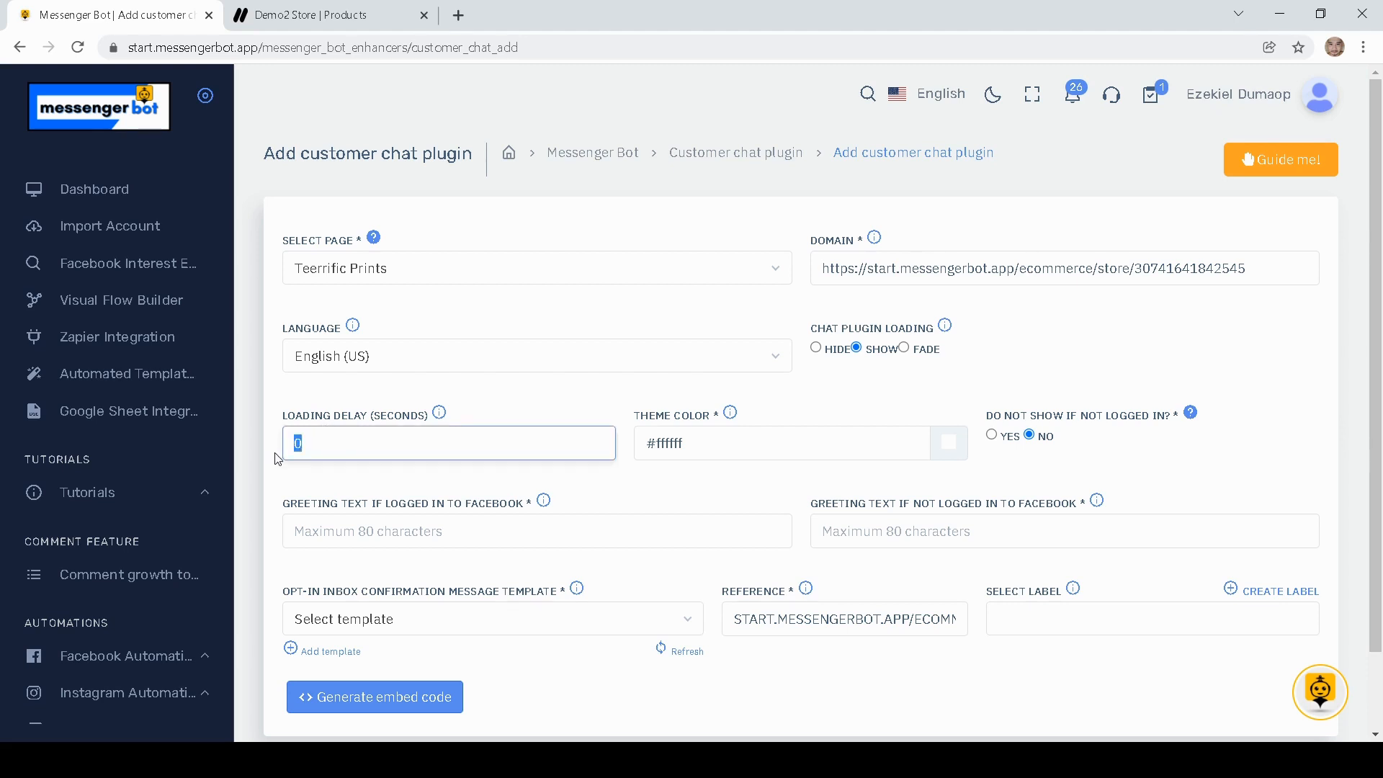
text(0)
click(710, 437)
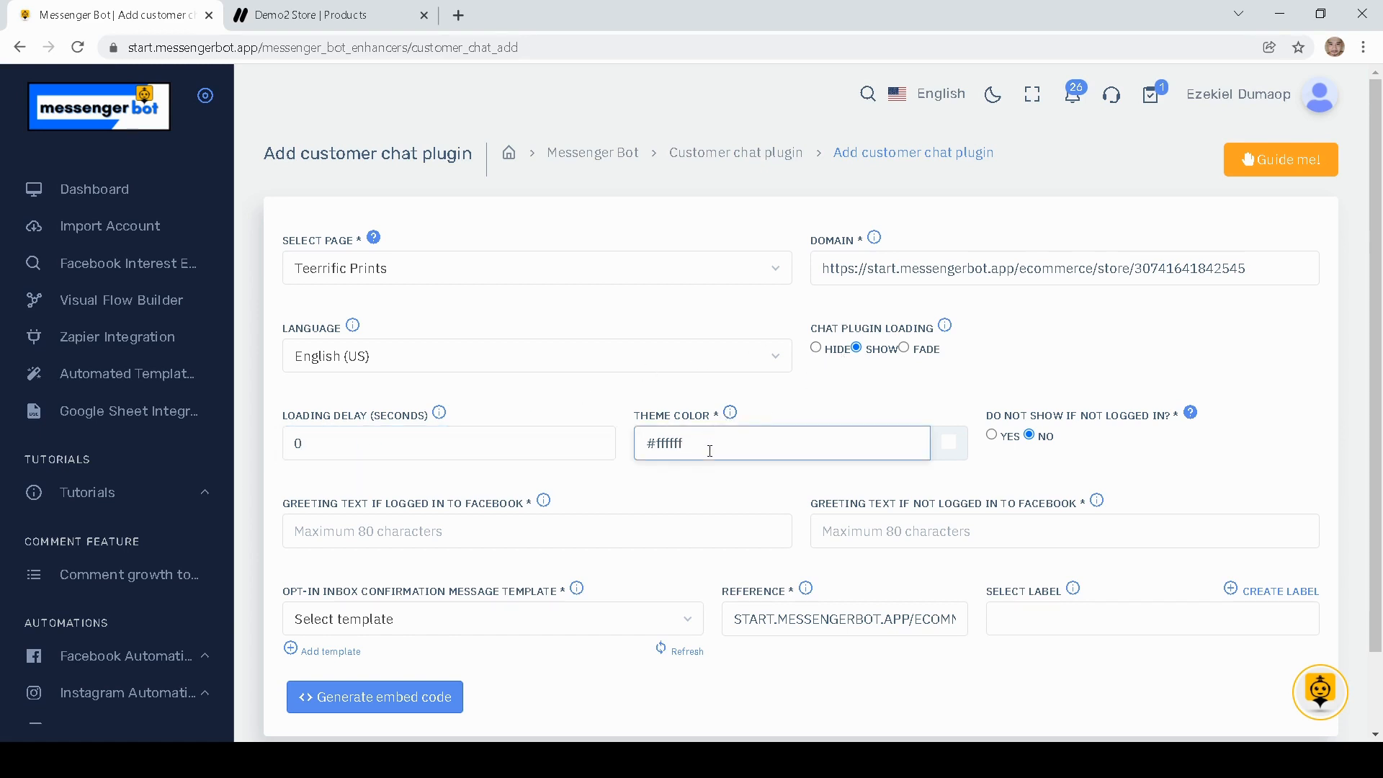
- Choose Message Us as the chat plugin's opt-in inbox confirmation message template and assign the subscriber label
scroll(941, 417, down, 2)
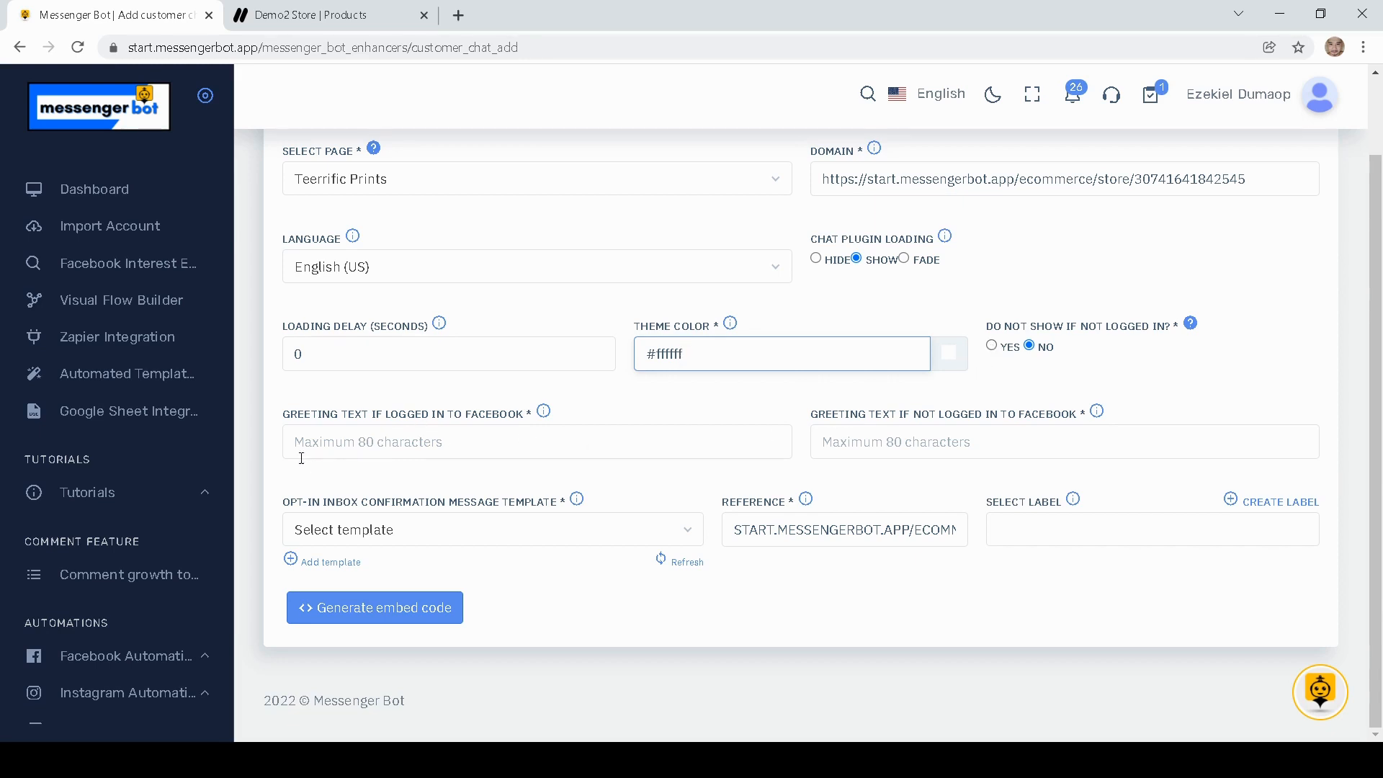
click(444, 409)
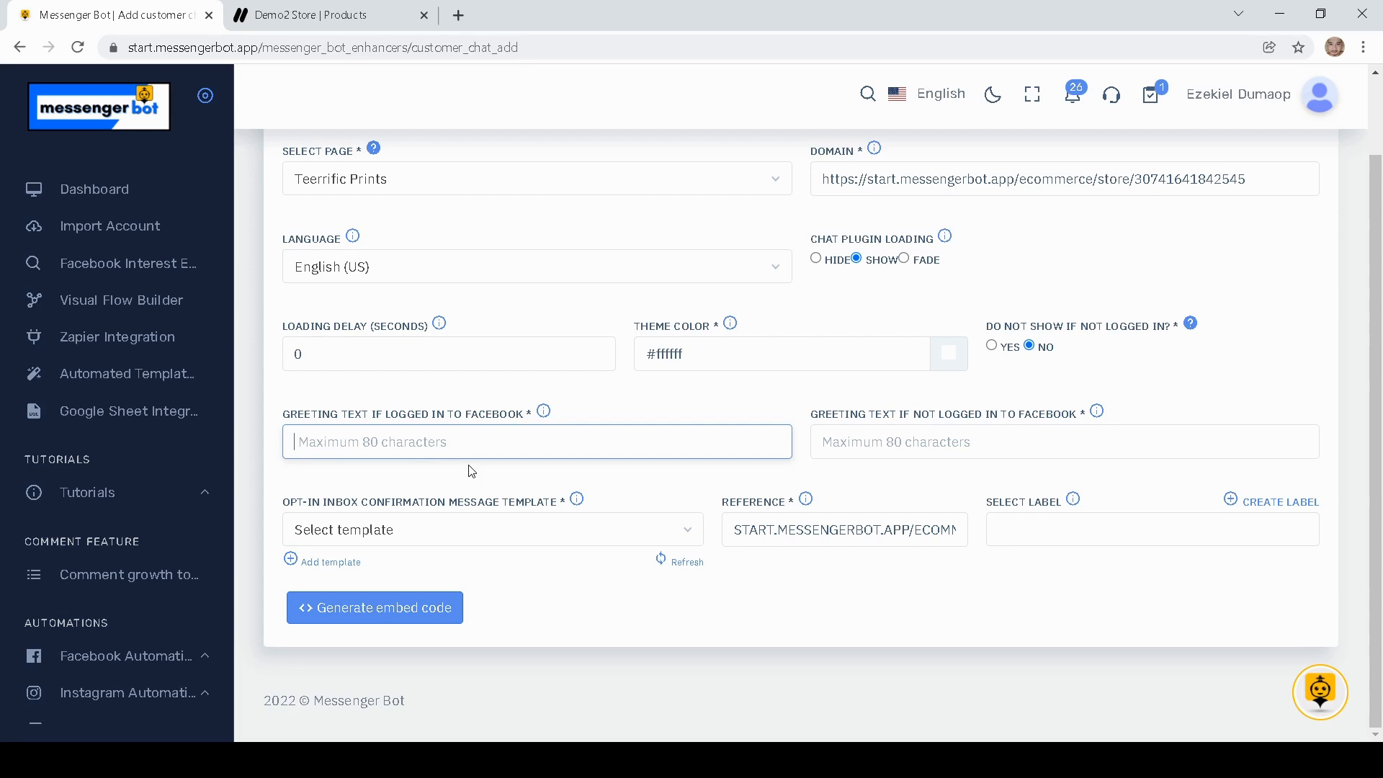
click(846, 446)
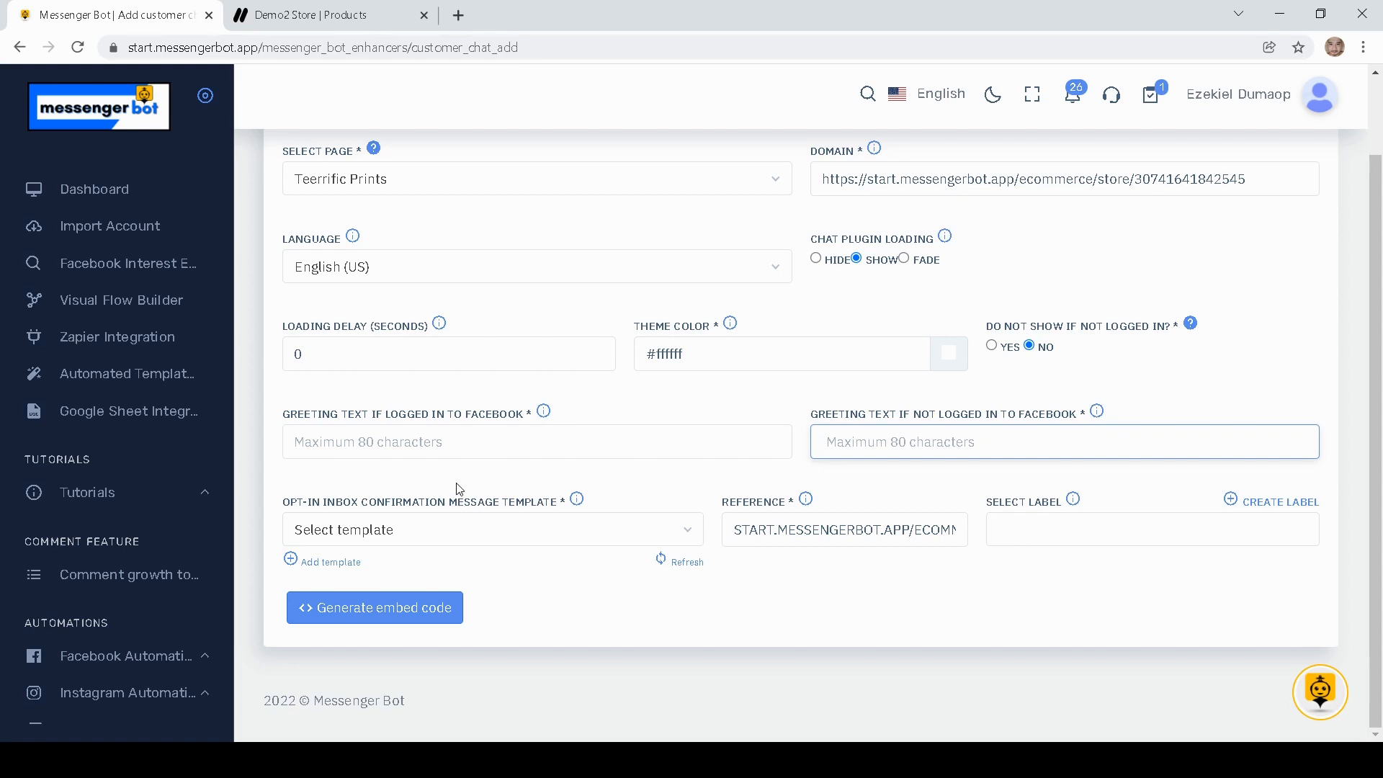
click(407, 533)
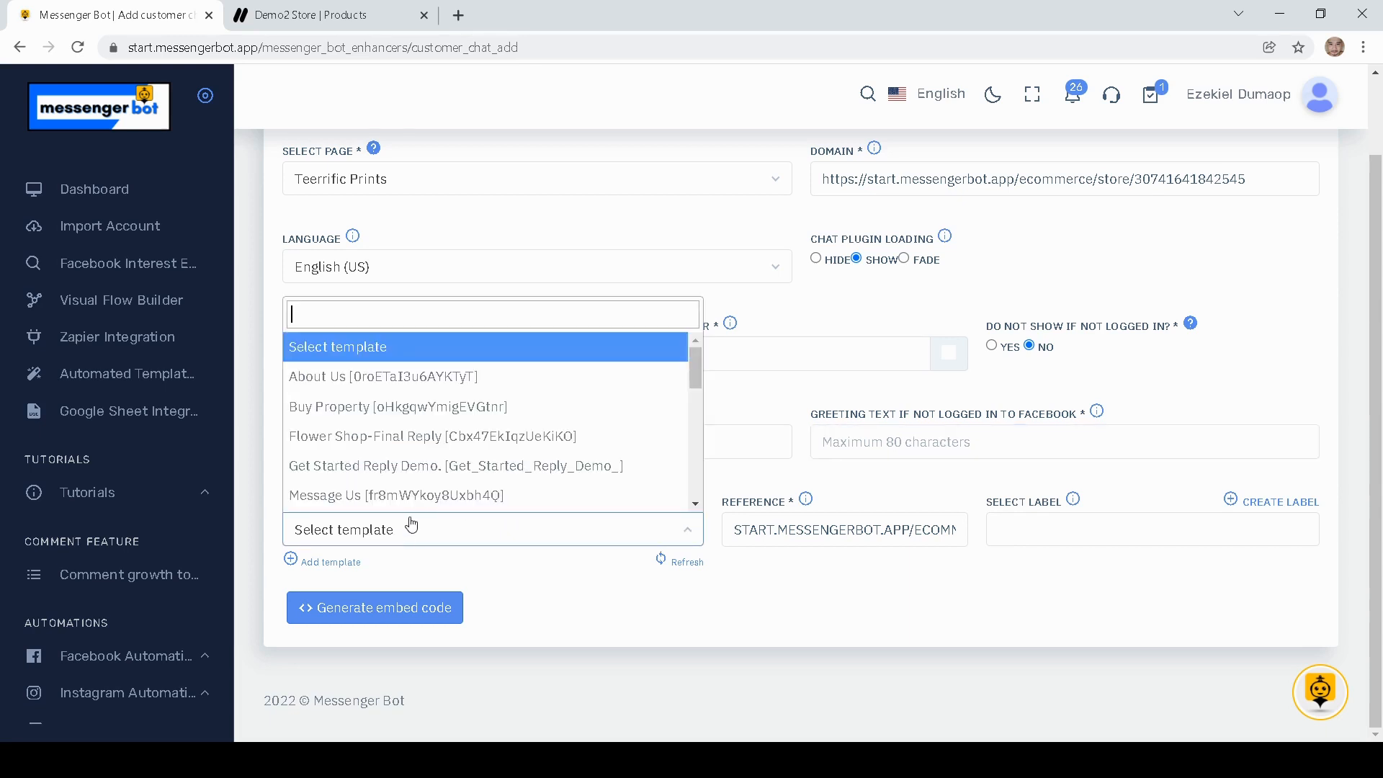
click(373, 495)
click(817, 534)
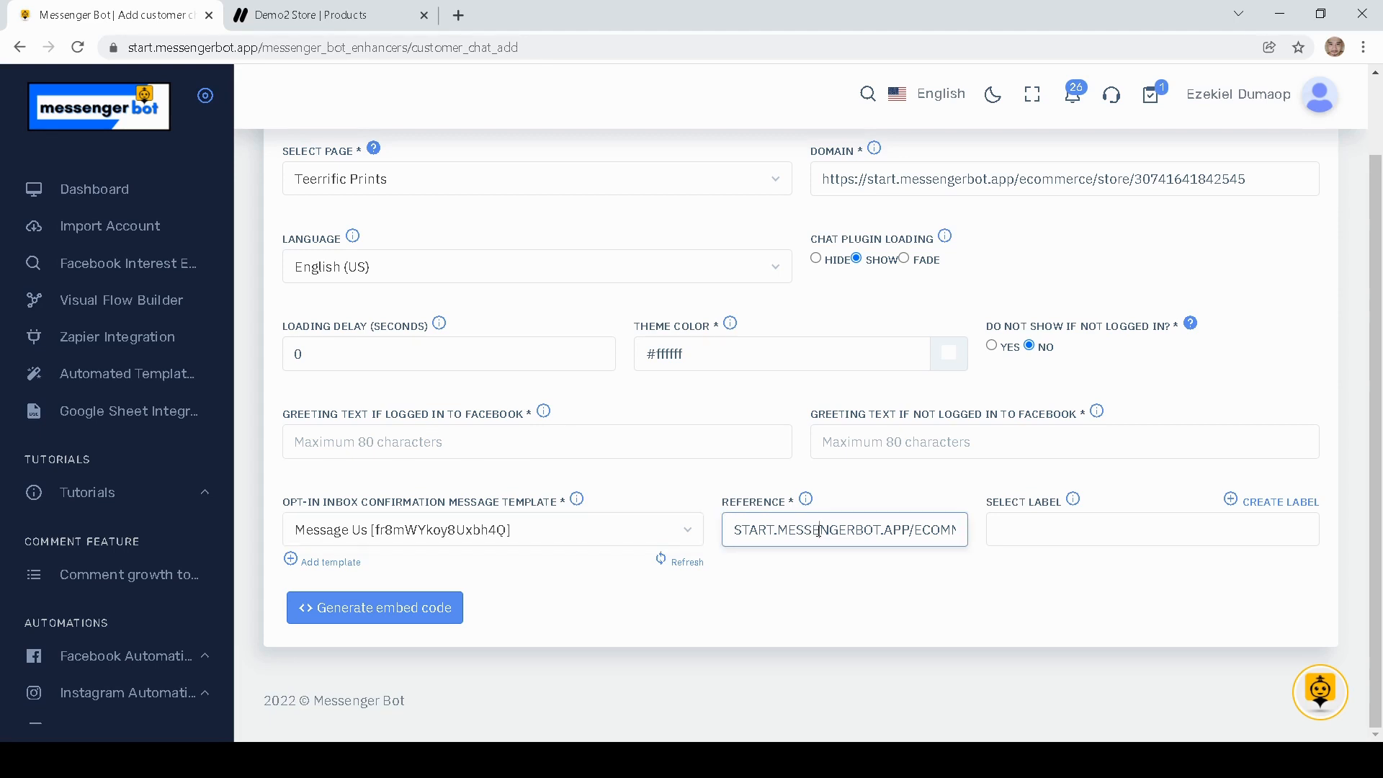
click(992, 535)
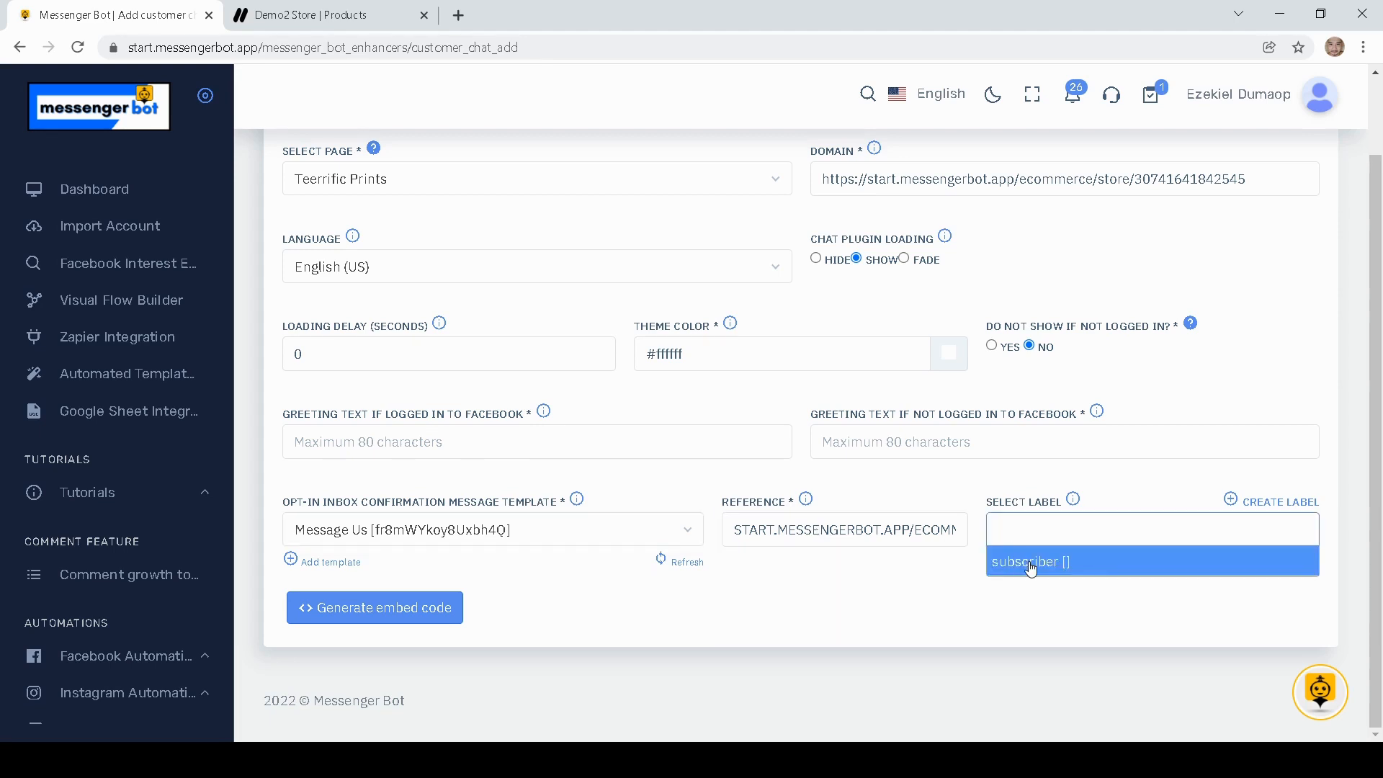
click(1031, 562)
- Enter "Demo" as the greeting text for both logged-in and not logged-in Facebook visitors
click(551, 441)
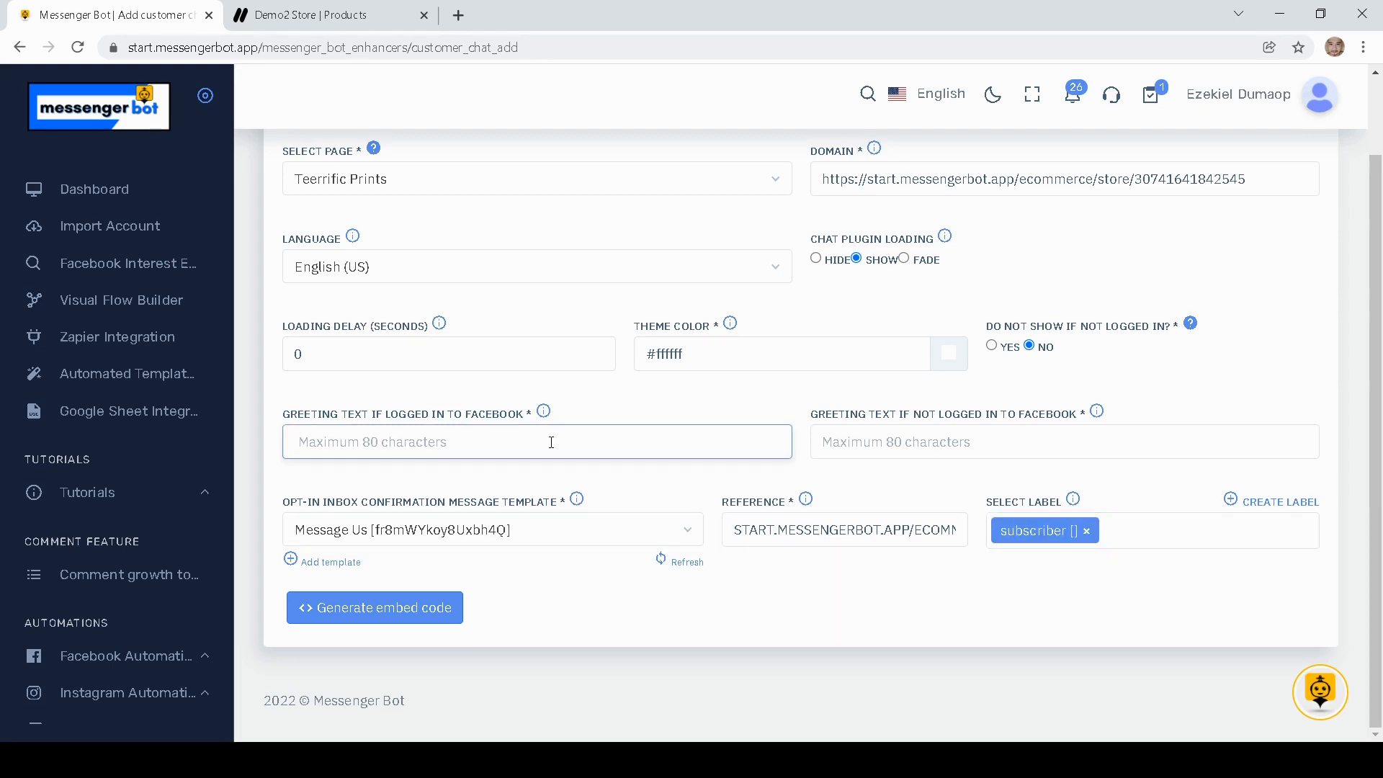
text(De)
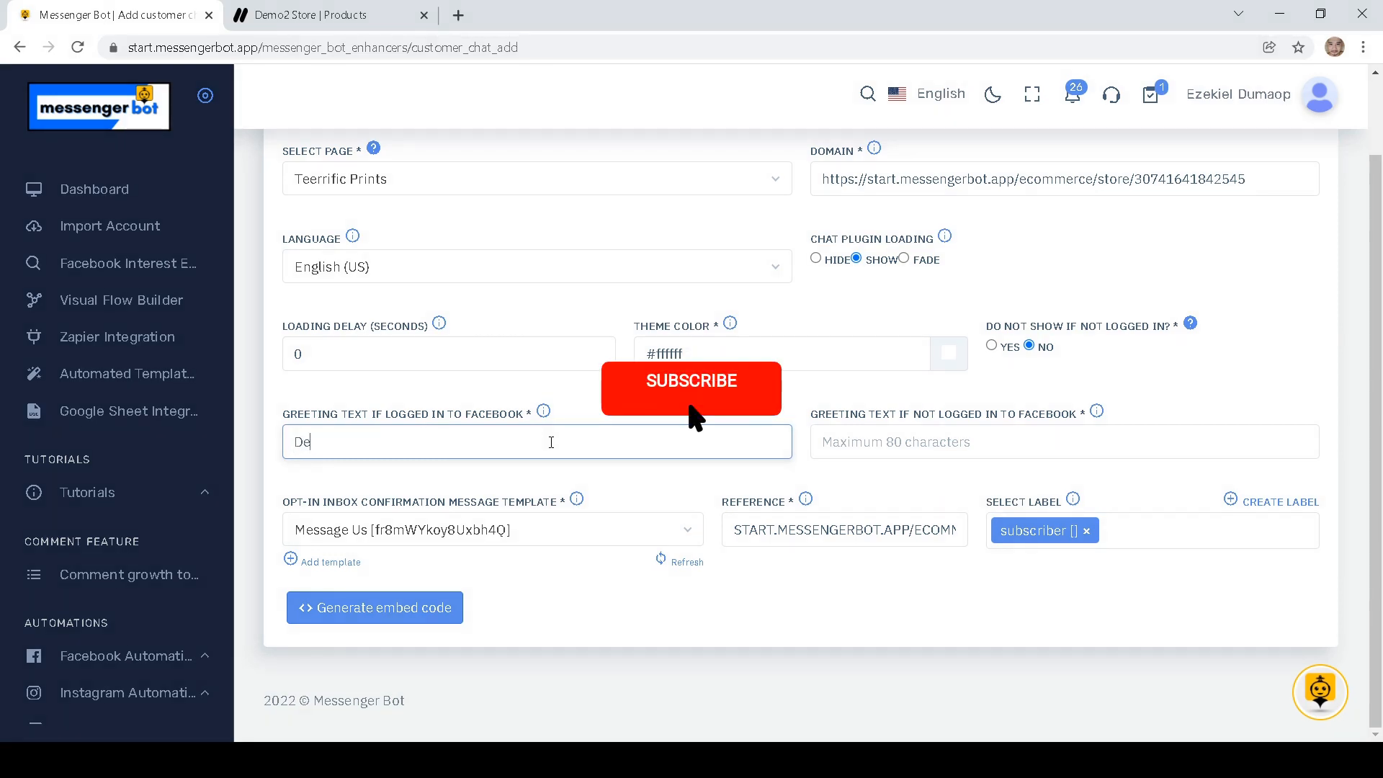
text(mo)
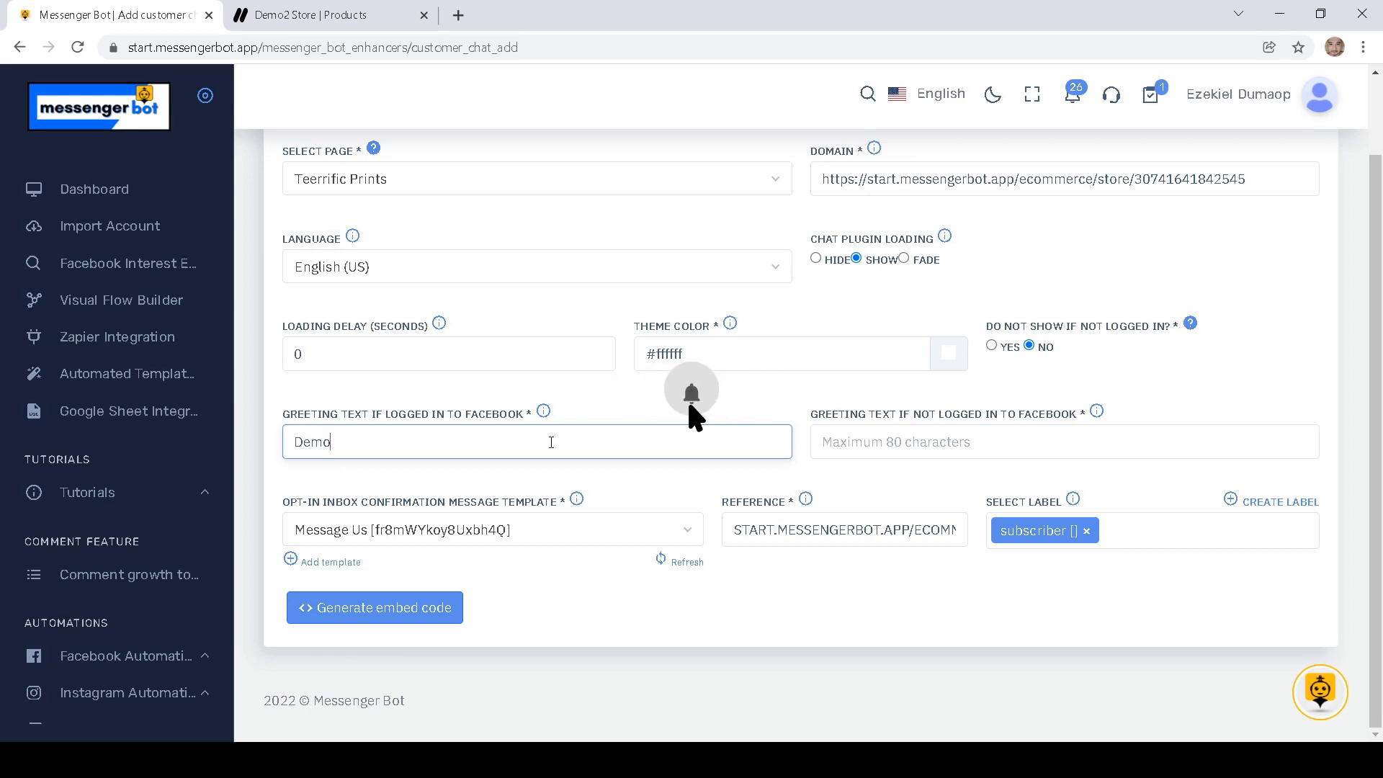
click(900, 441)
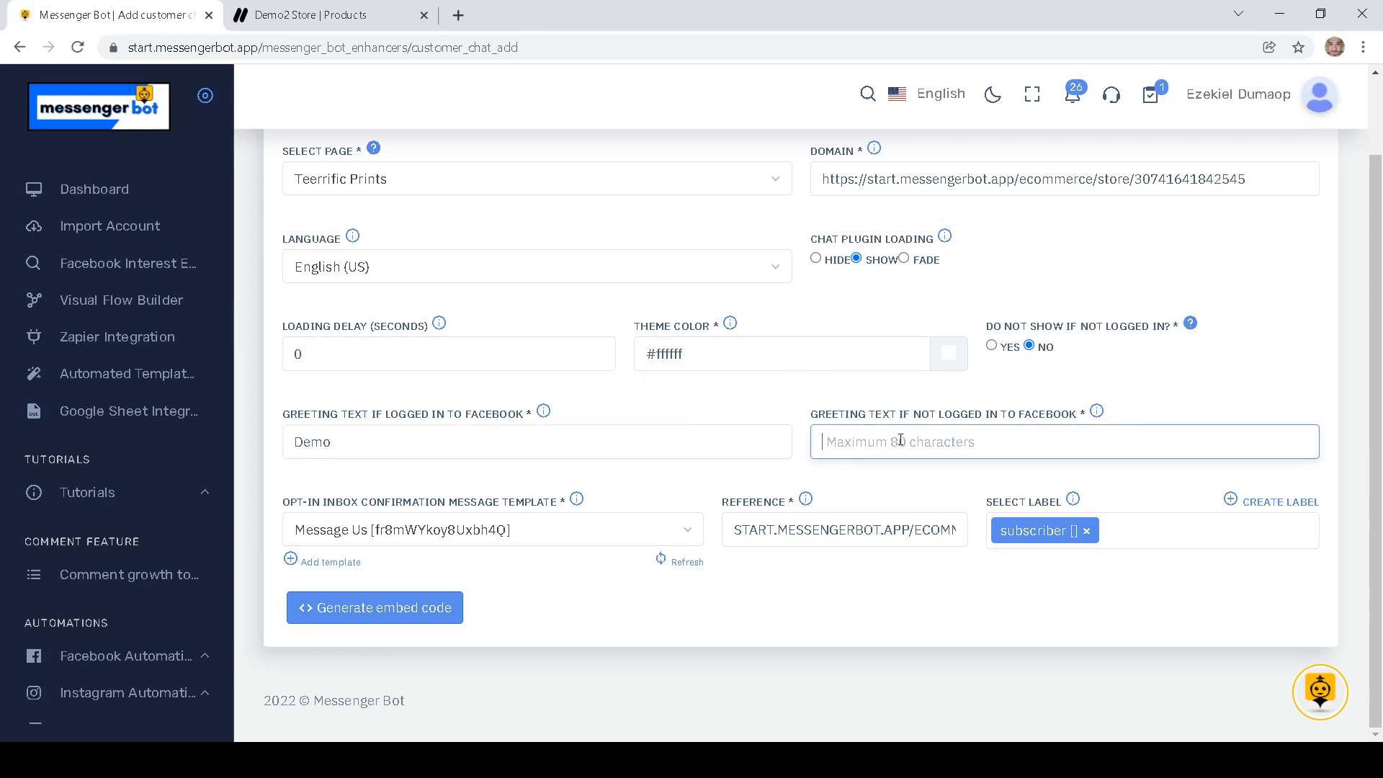
text(Demo)
- Generate the customer chat plugin's embed code, select the whole code, and close the embed code dialog
click(387, 623)
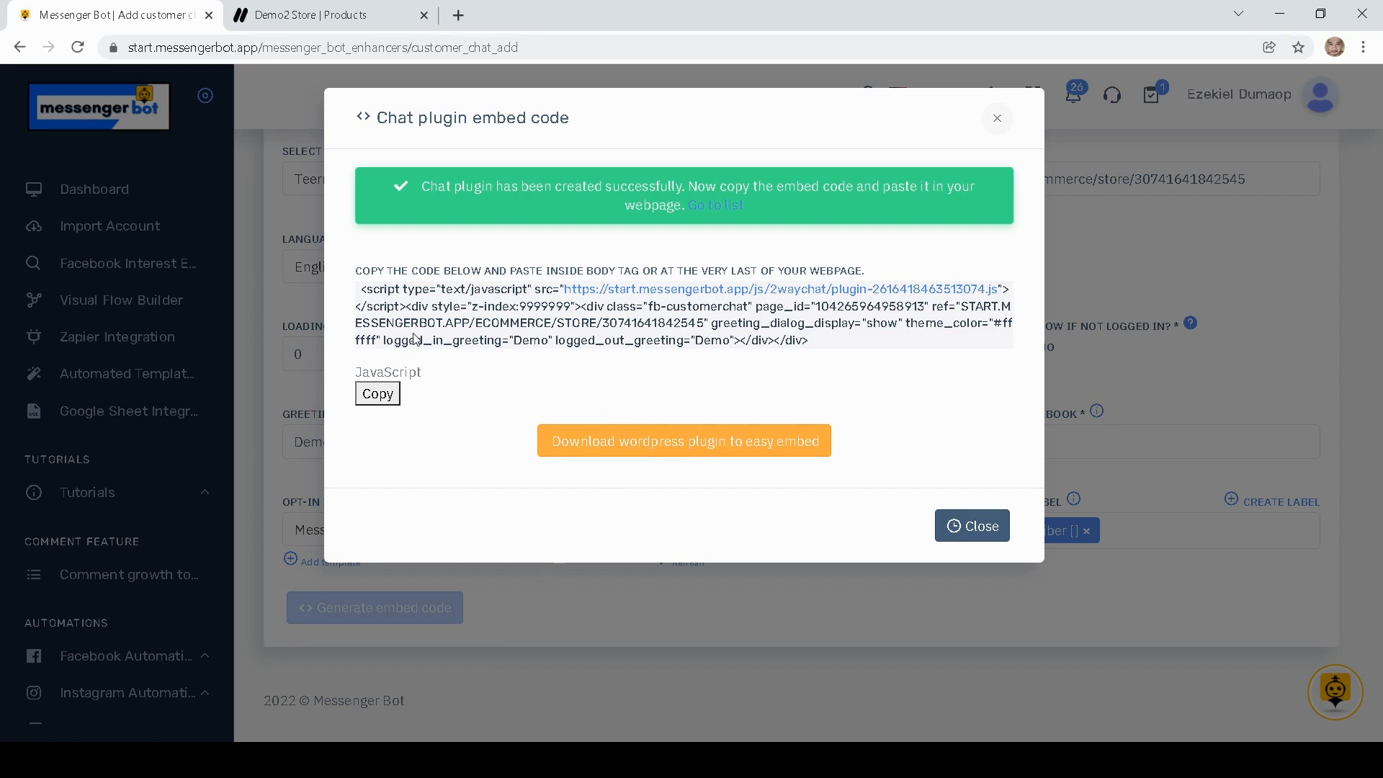
double_click(367, 287)
triple_click(368, 287)
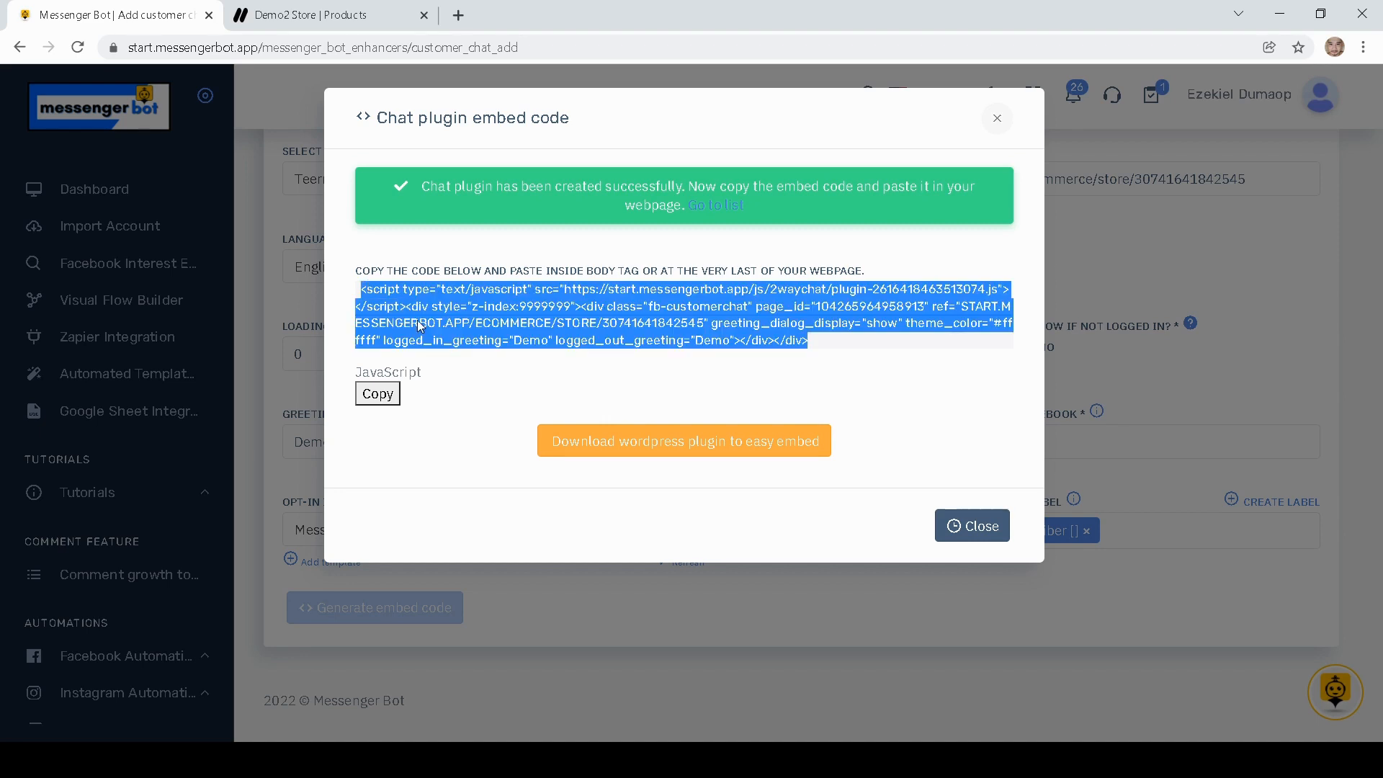
click(961, 523)
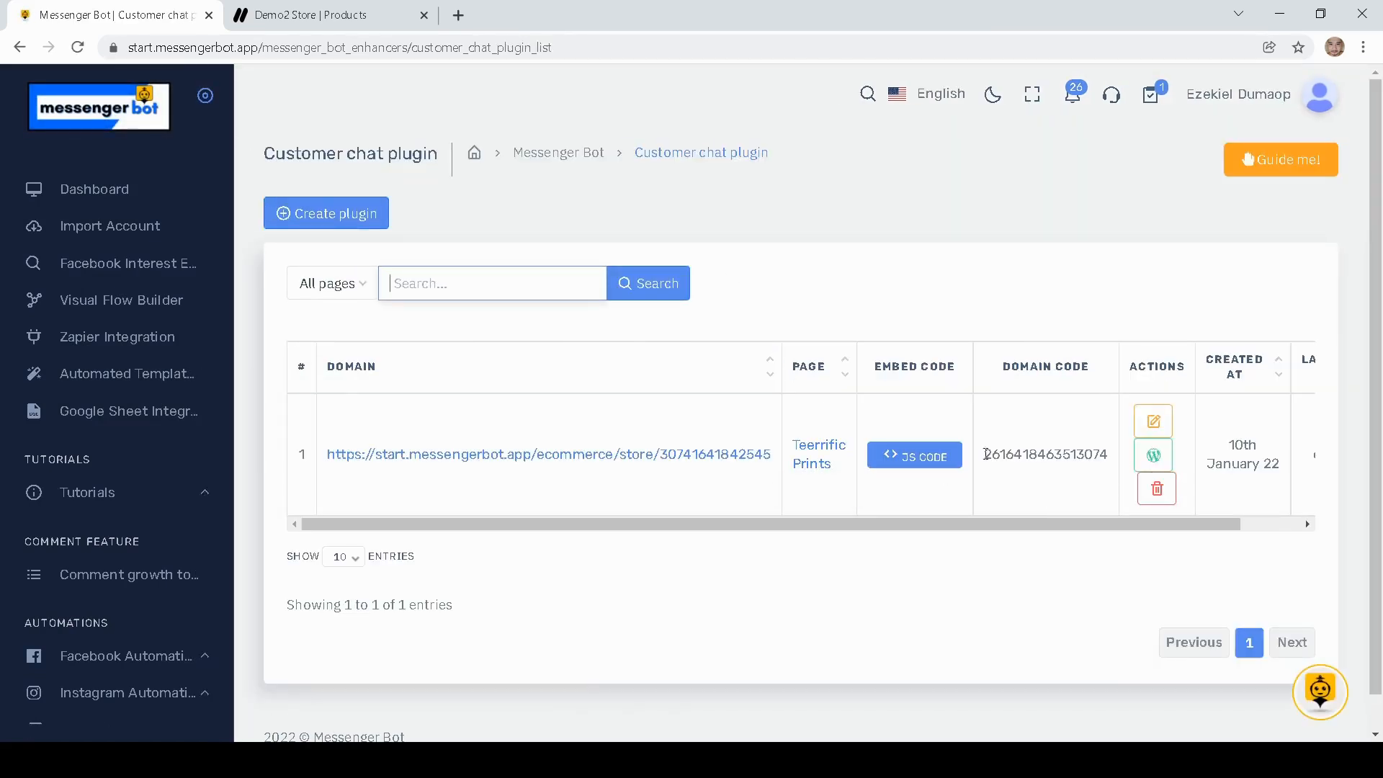
- Go back to the Messenger Bot tools and list the plugin types available under Messenger Engagement
click(566, 154)
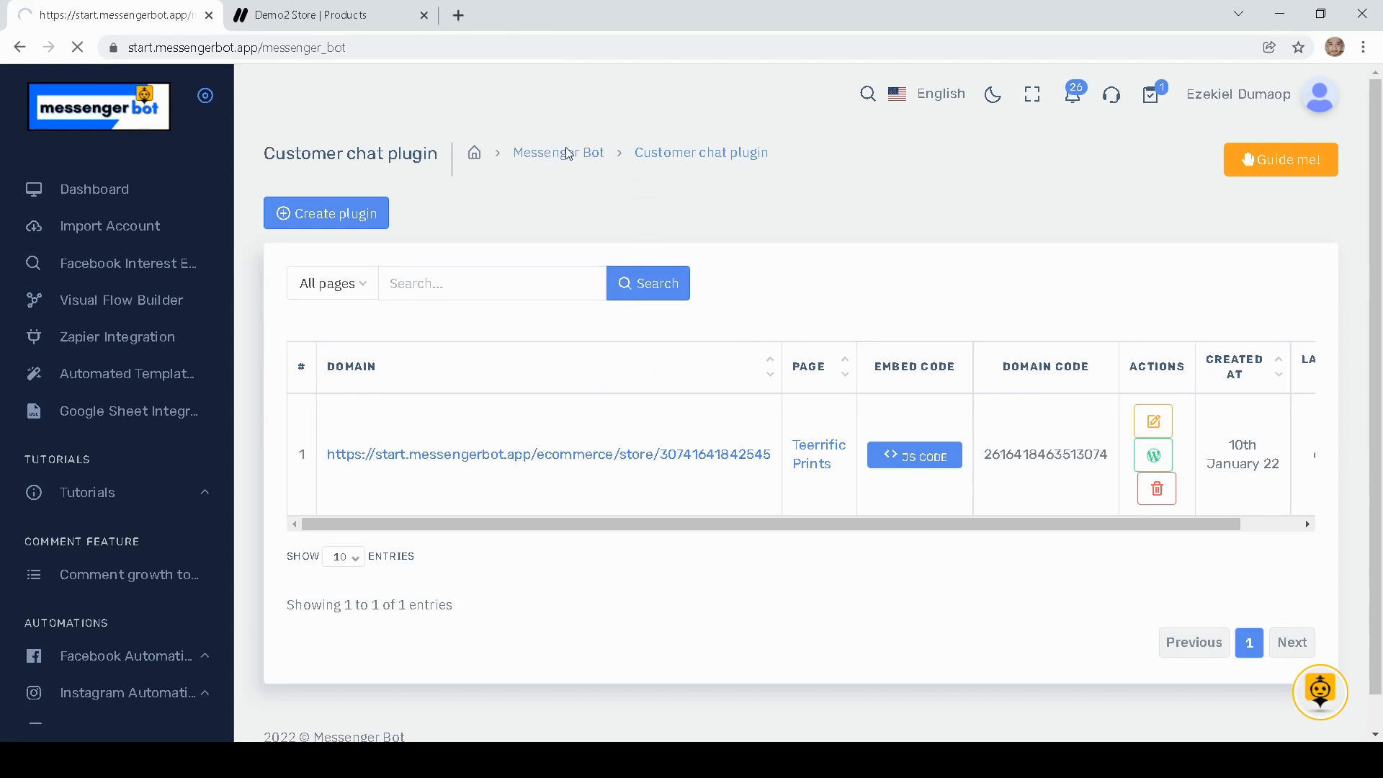
scroll(730, 262, down, 6)
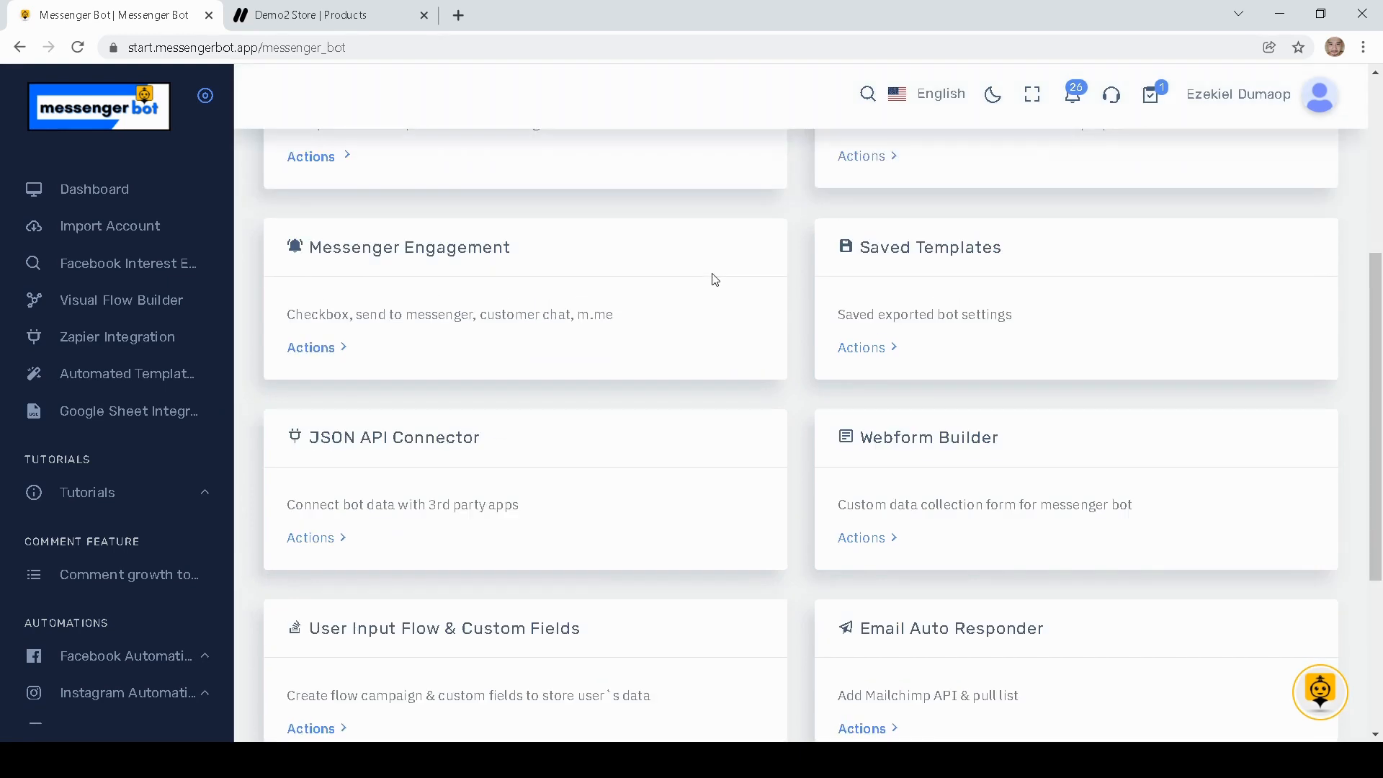
scroll(635, 339, up, 1)
click(323, 348)
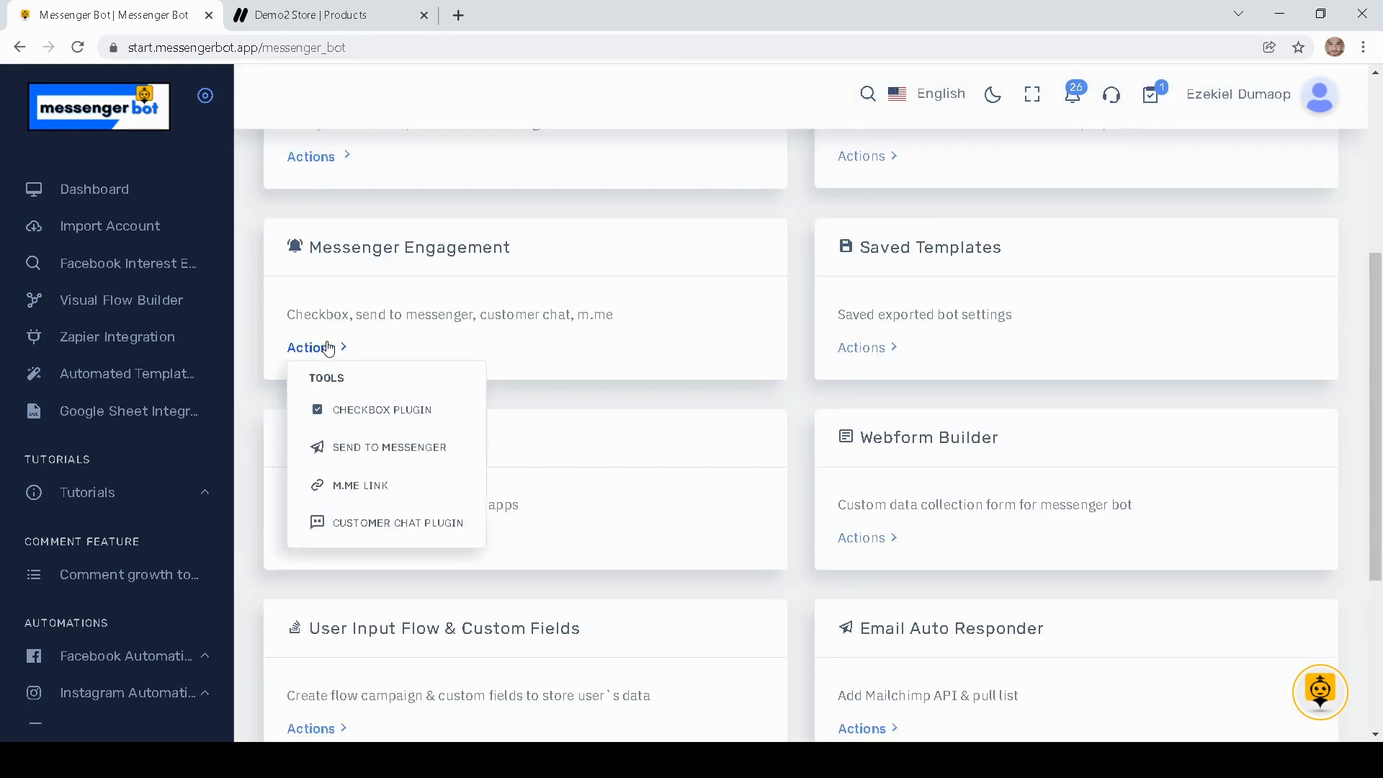